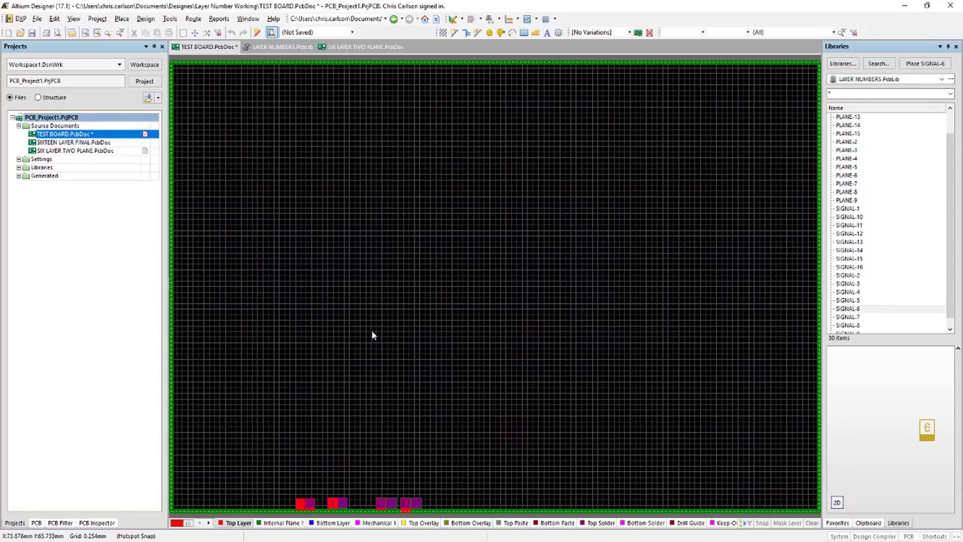
- Examine the pair of number 1 markers at the board's lower edge, selecting each marker to compare them
{"action": "scroll", "coordinate": [298, 498], "scroll_direction": "up", "scroll_amount": 6, "text": "ctrl"}
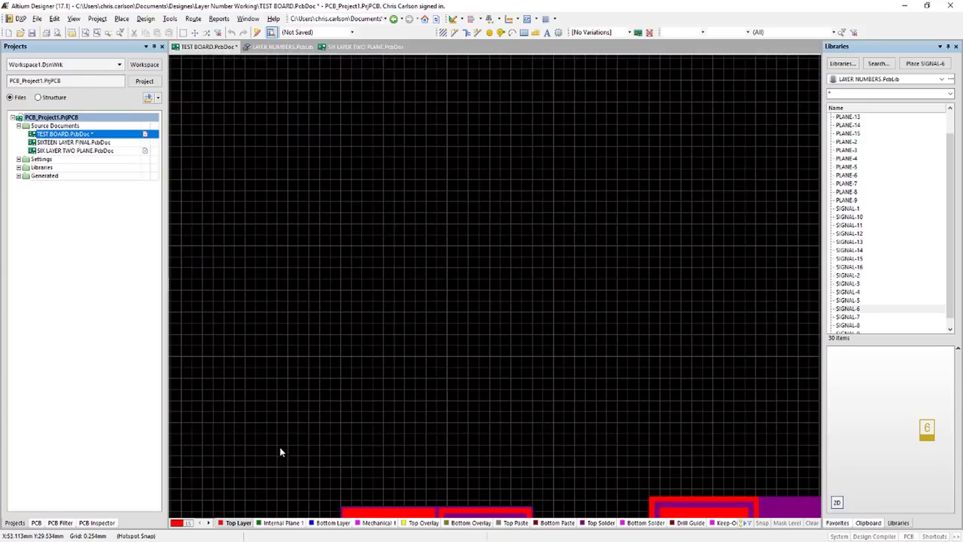
{"action": "right_click_drag", "start_coordinate": [279, 451], "coordinate": [391, 225]}
{"action": "scroll", "coordinate": [413, 315], "scroll_direction": "up", "scroll_amount": 1, "text": "ctrl"}
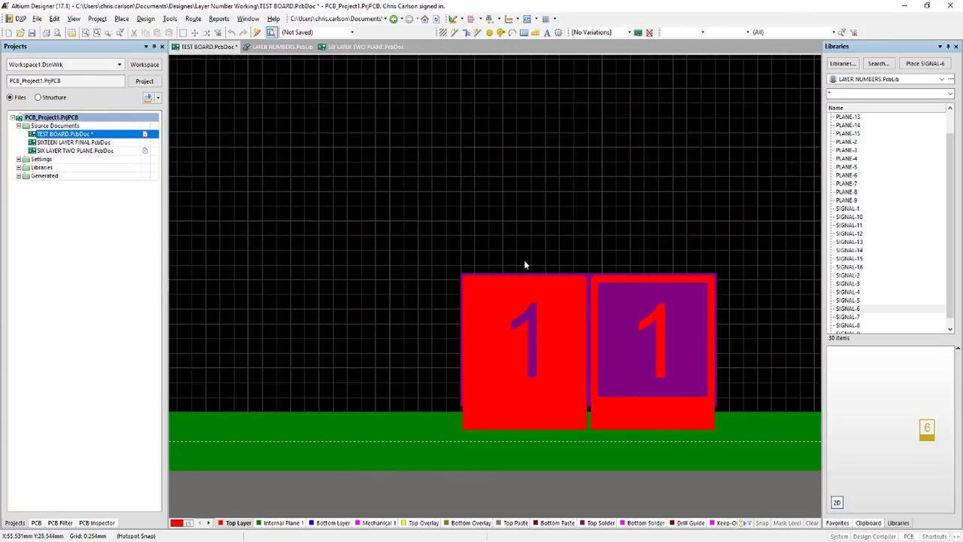
{"action": "left_click", "coordinate": [613, 343]}
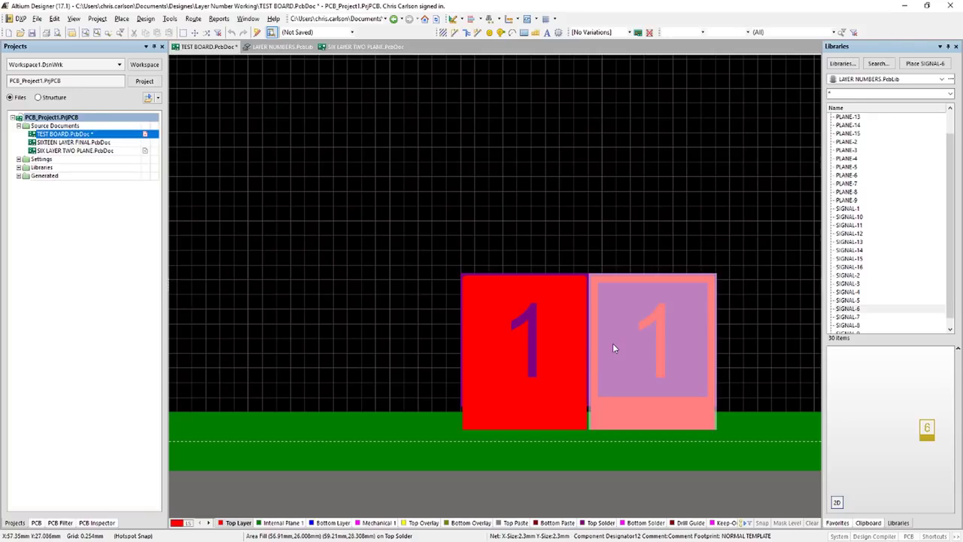
{"action": "left_click", "coordinate": [549, 362]}
{"action": "left_click", "coordinate": [538, 221]}
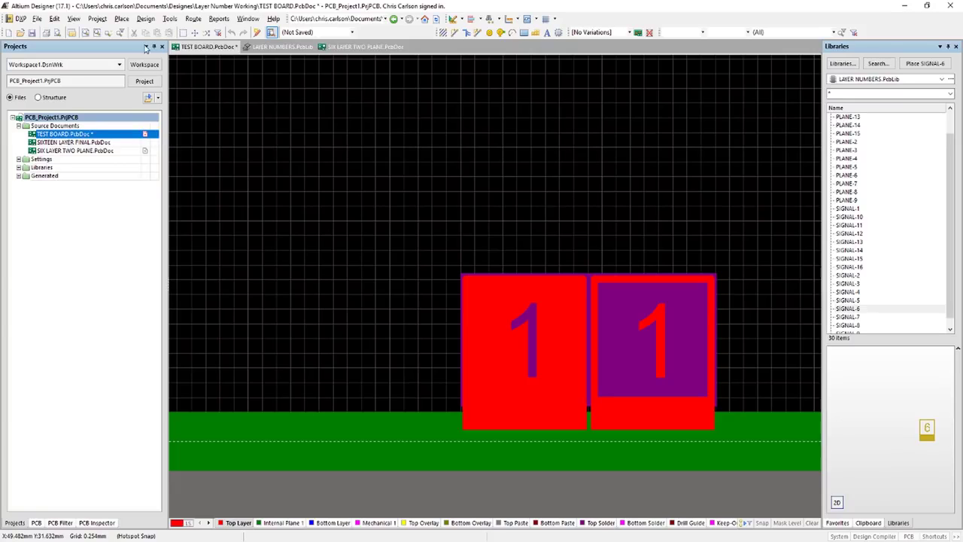
- Run a design rule check on TEST BOARD.PcbDoc, close its report and reset the error markers
{"action": "left_click", "coordinate": [170, 18]}
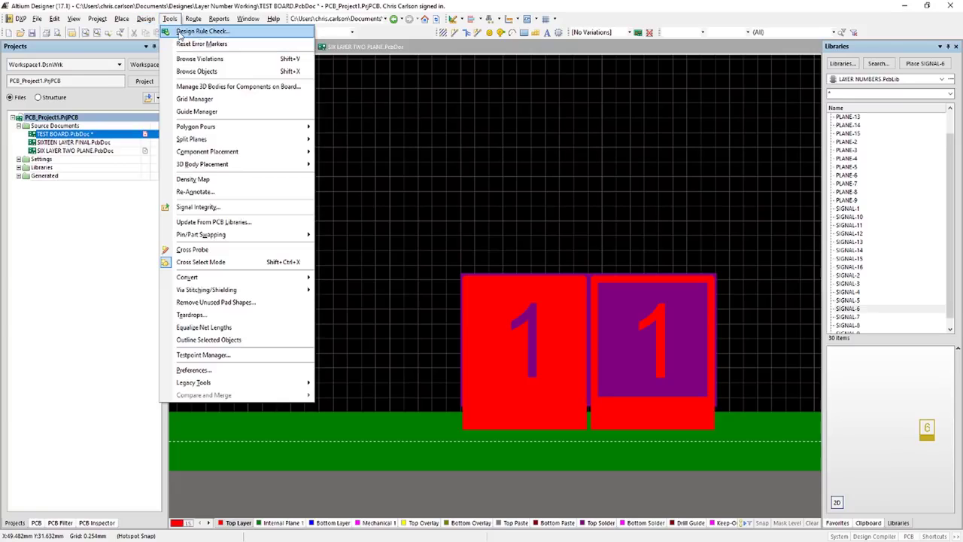
{"action": "left_click", "coordinate": [185, 31]}
{"action": "left_click", "coordinate": [334, 437]}
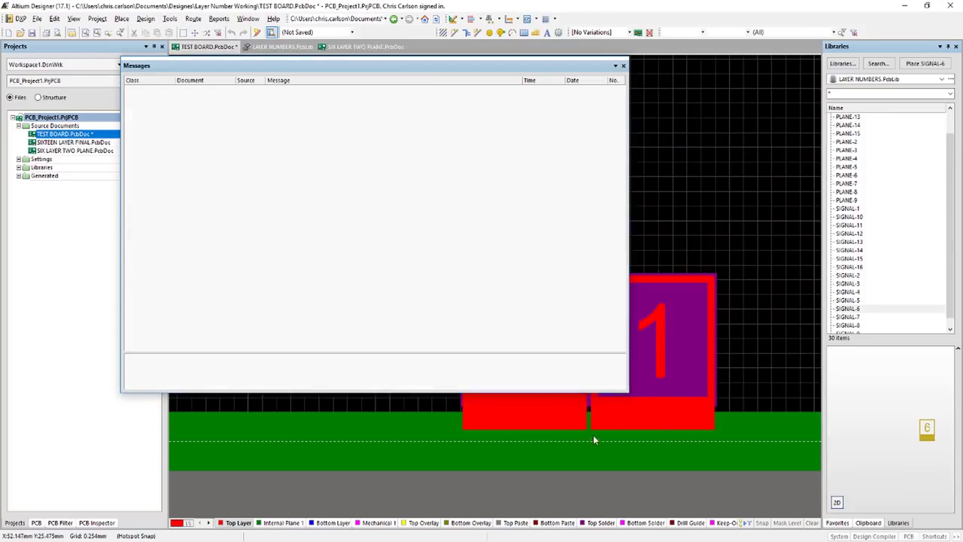
{"action": "left_click", "coordinate": [624, 67]}
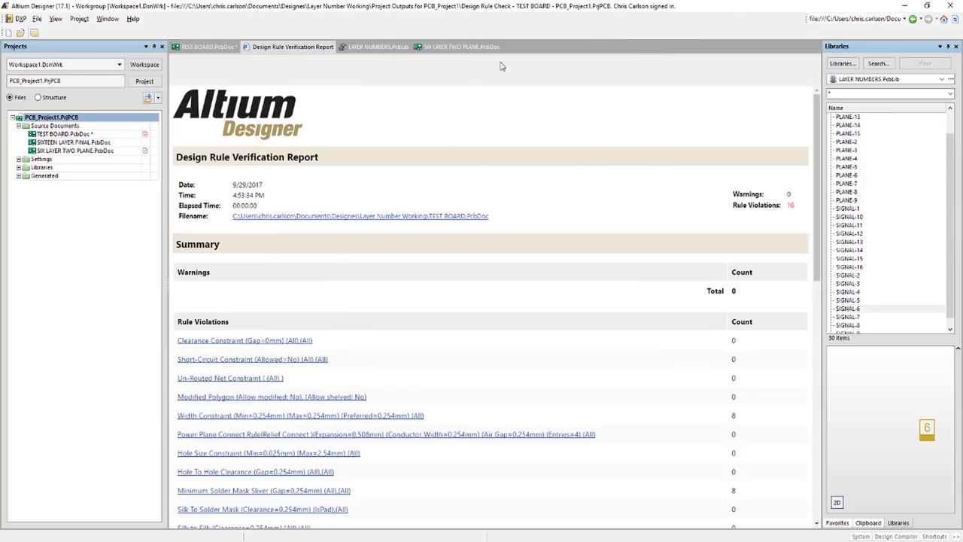
{"action": "right_click", "coordinate": [325, 50]}
{"action": "left_click", "coordinate": [361, 57]}
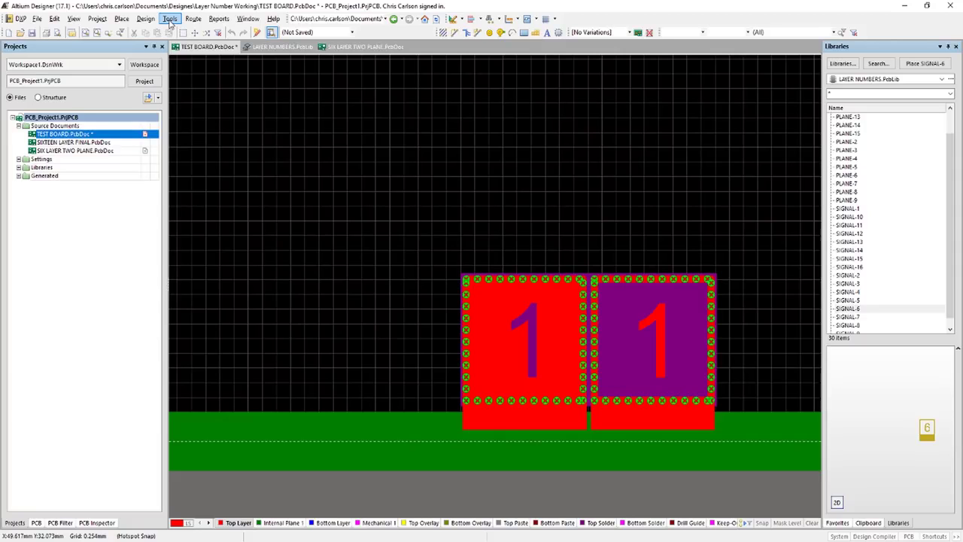
{"action": "left_click", "coordinate": [170, 19]}
{"action": "left_click", "coordinate": [197, 45]}
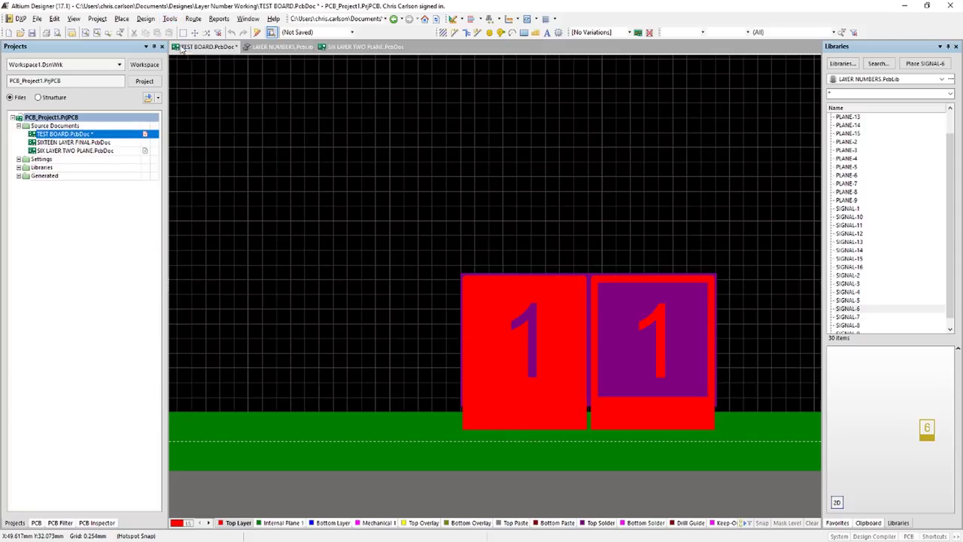
- Compare the normal plane marker on the Top Layer and Internal Plane 1
{"action": "right_click_drag", "start_coordinate": [689, 215], "coordinate": [224, 185]}
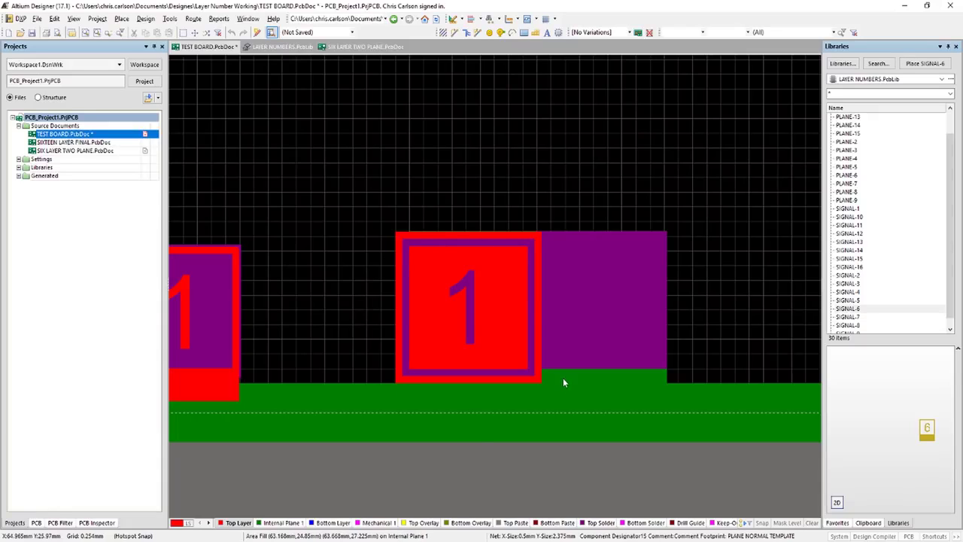
{"action": "left_click", "coordinate": [276, 525]}
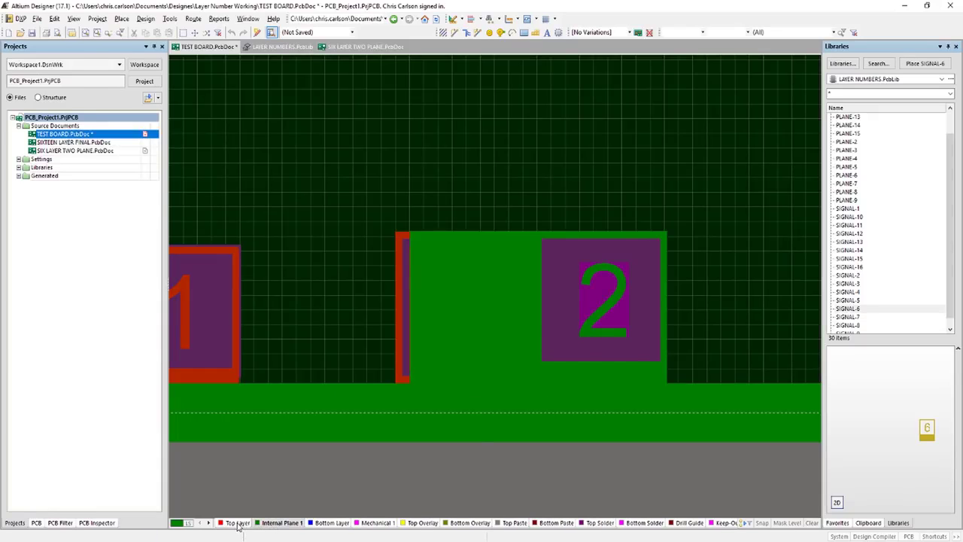
{"action": "left_click", "coordinate": [238, 524]}
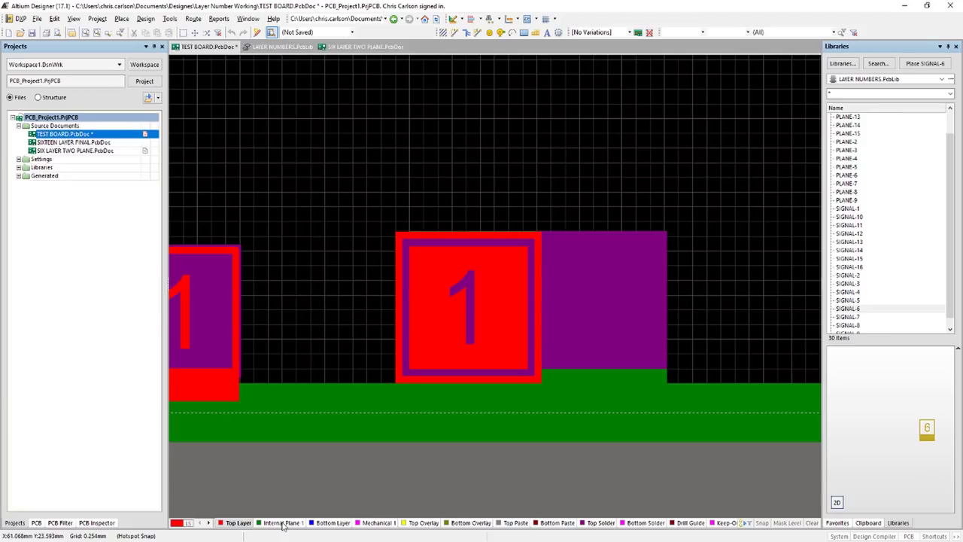
{"action": "key", "text": "KP_Add"}
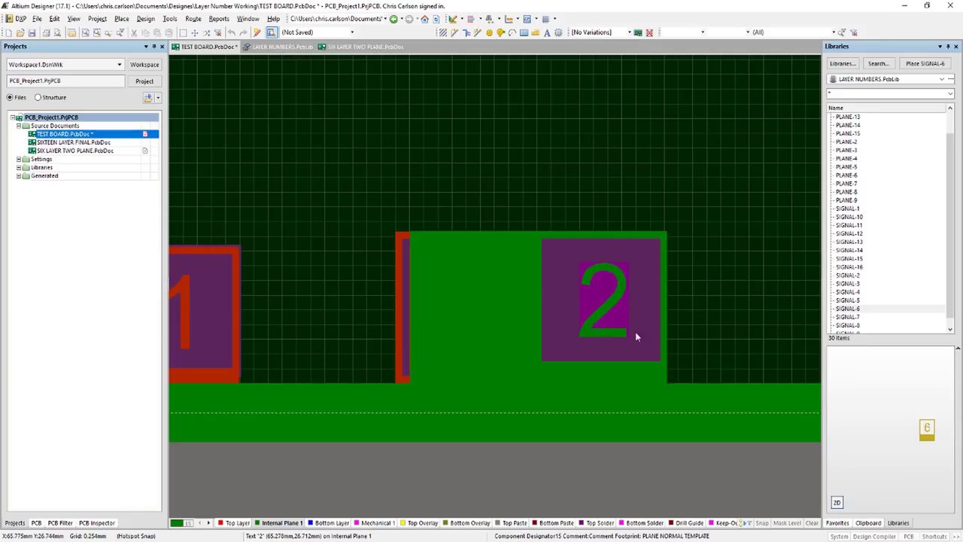
- Compare the remaining two layer number markers along the board edge on the Top Layer and Internal Plane 1
{"action": "right_click_drag", "start_coordinate": [727, 308], "coordinate": [155, 294]}
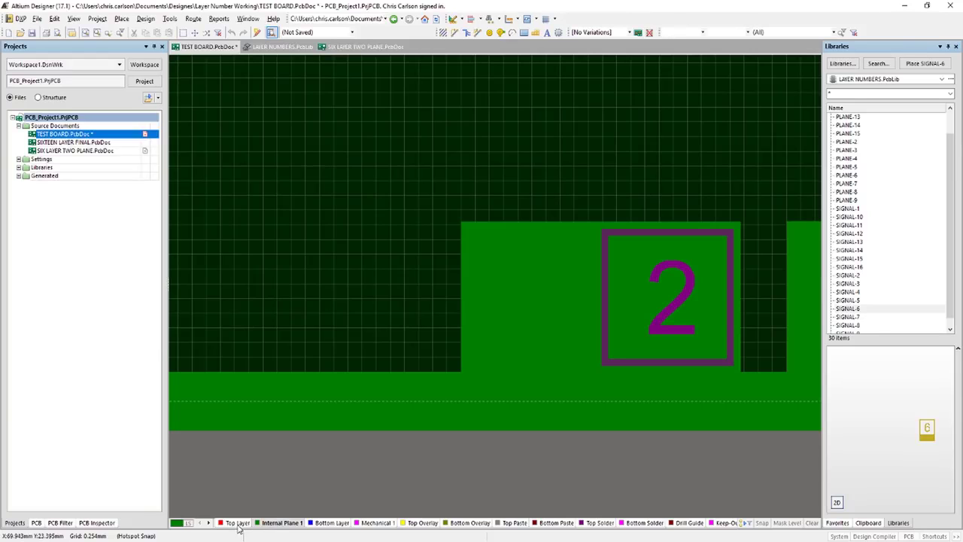
{"action": "left_click", "coordinate": [238, 524]}
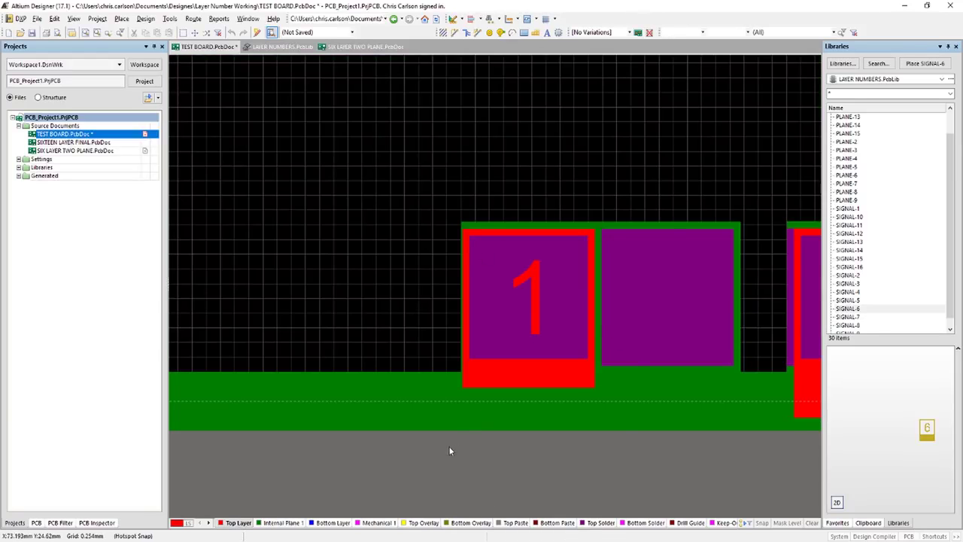
{"action": "left_click", "coordinate": [277, 525]}
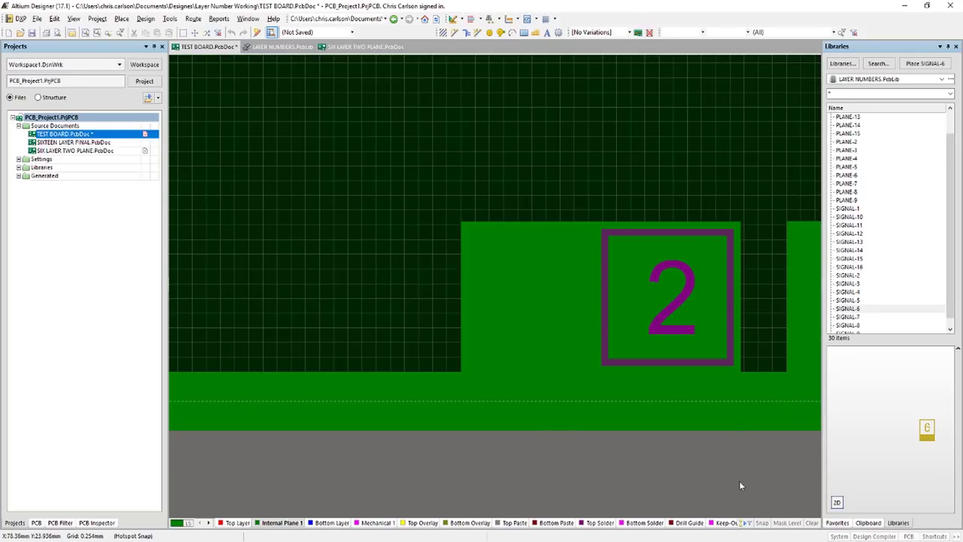
{"action": "right_click_drag", "start_coordinate": [740, 484], "coordinate": [353, 490]}
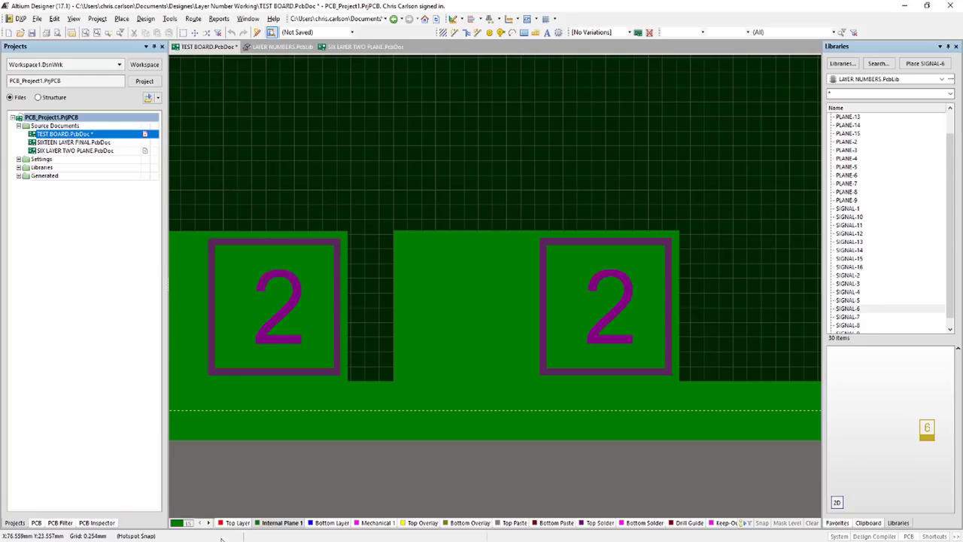
{"action": "left_click", "coordinate": [231, 526]}
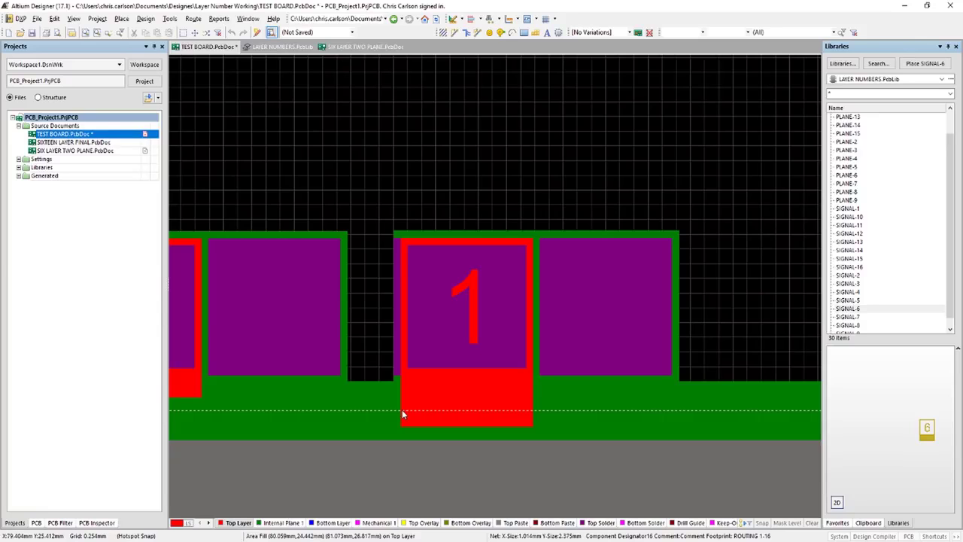
- Open LAYER NUMBERS.PcbLib and display the PLANE-2 footprint from its component list
{"action": "left_click", "coordinate": [281, 46]}
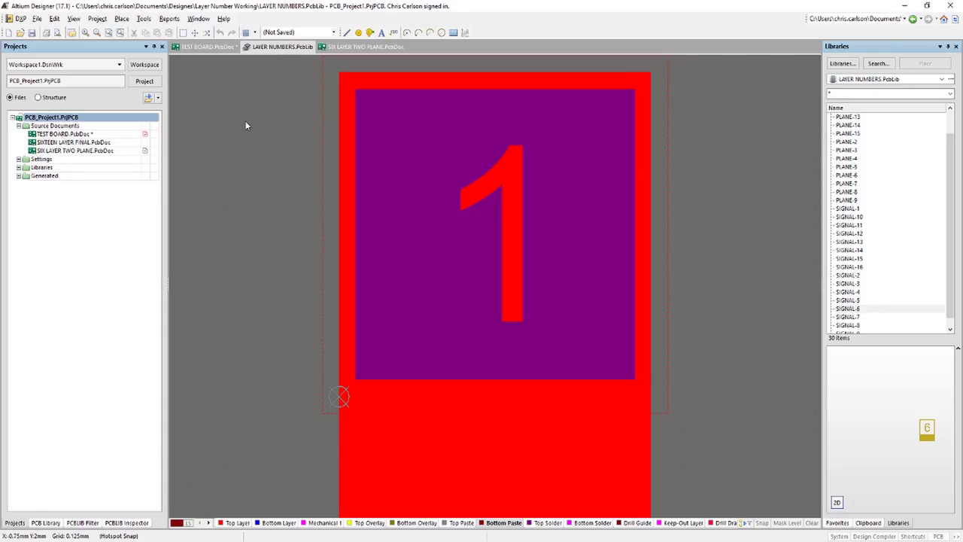
{"action": "left_click", "coordinate": [45, 524]}
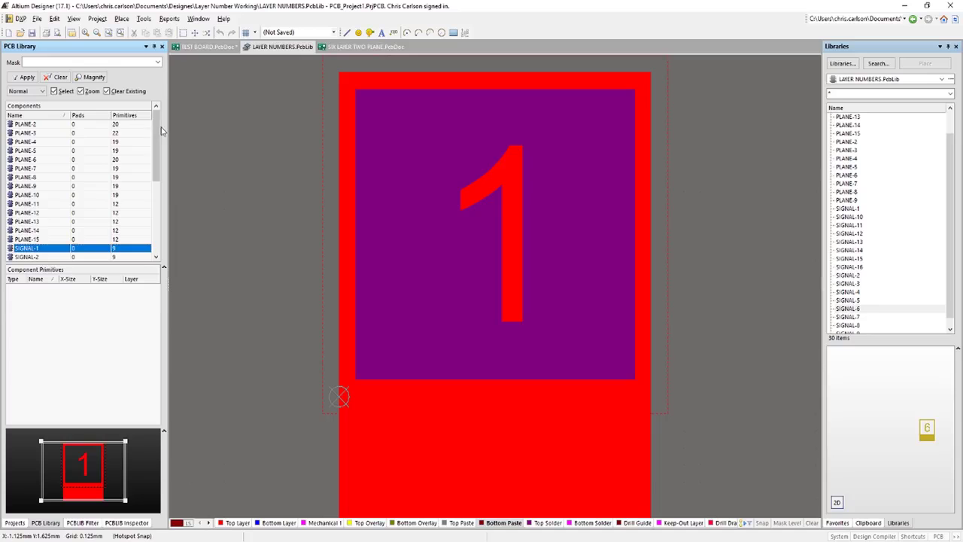
{"action": "mouse_move", "coordinate": [156, 134]}
{"action": "left_mouse_down"}
{"action": "mouse_move", "coordinate": [156, 172]}
{"action": "mouse_move", "coordinate": [153, 134]}
{"action": "left_mouse_up"}
{"action": "left_click", "coordinate": [42, 125]}
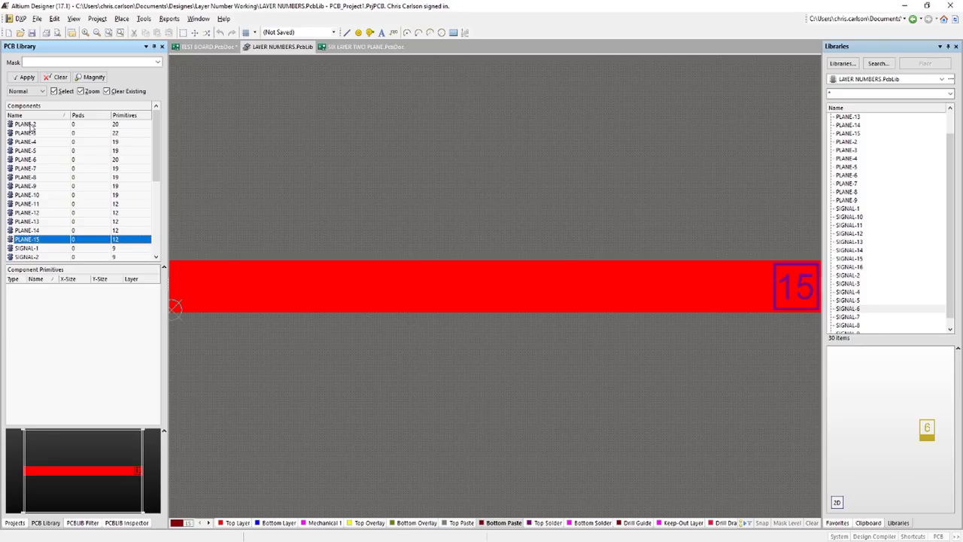
{"action": "left_click", "coordinate": [28, 124]}
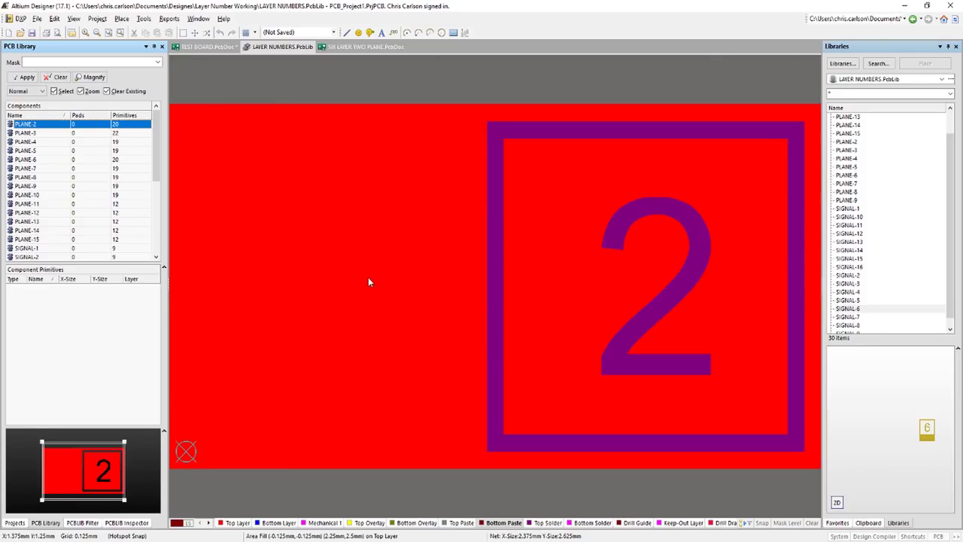
{"action": "scroll", "coordinate": [369, 282], "scroll_direction": "down", "scroll_amount": 1, "text": "ctrl"}
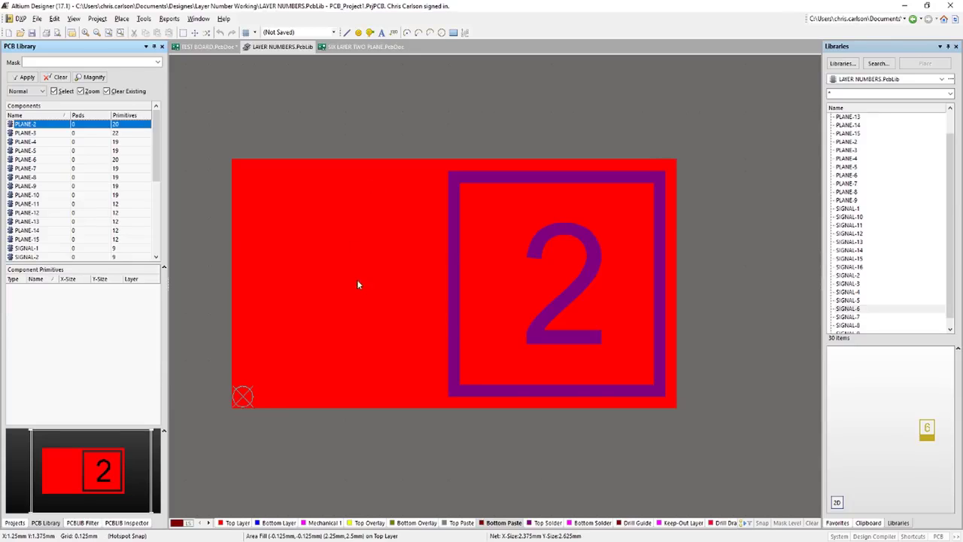
- Inspect the large Top Layer fill and the narrow border fills of the PLANE-2 footprint by selecting them individually
{"action": "left_click", "coordinate": [342, 299]}
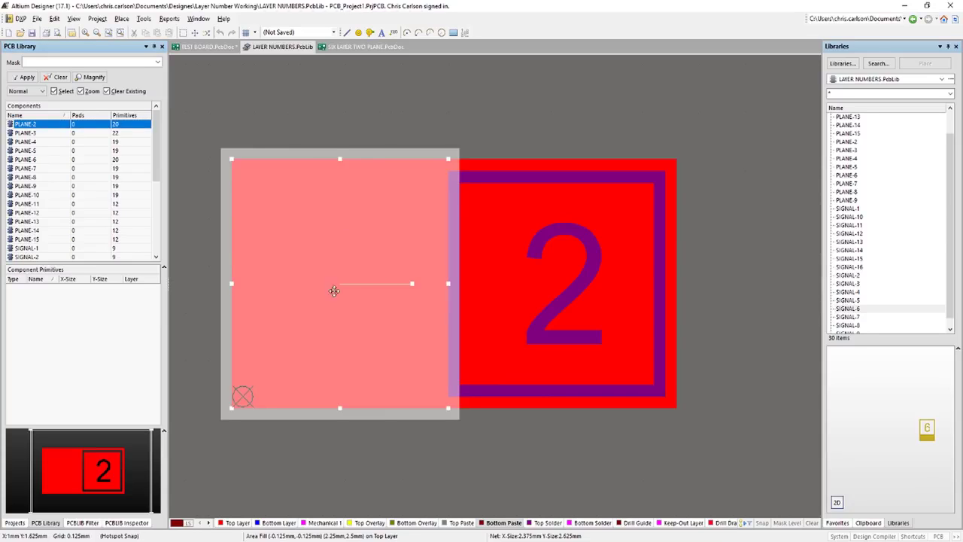
{"action": "left_click", "coordinate": [521, 79]}
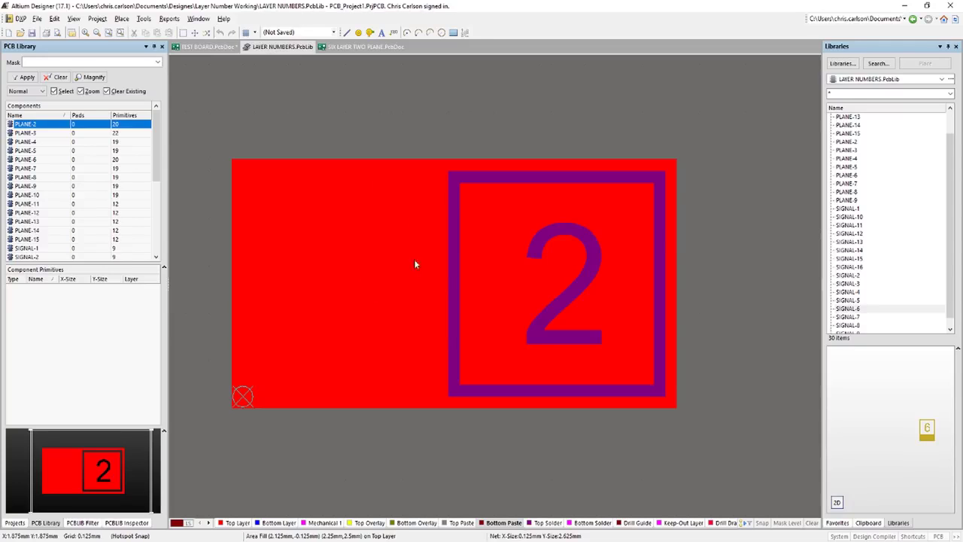
{"action": "left_click", "coordinate": [670, 223]}
{"action": "left_click", "coordinate": [628, 165]}
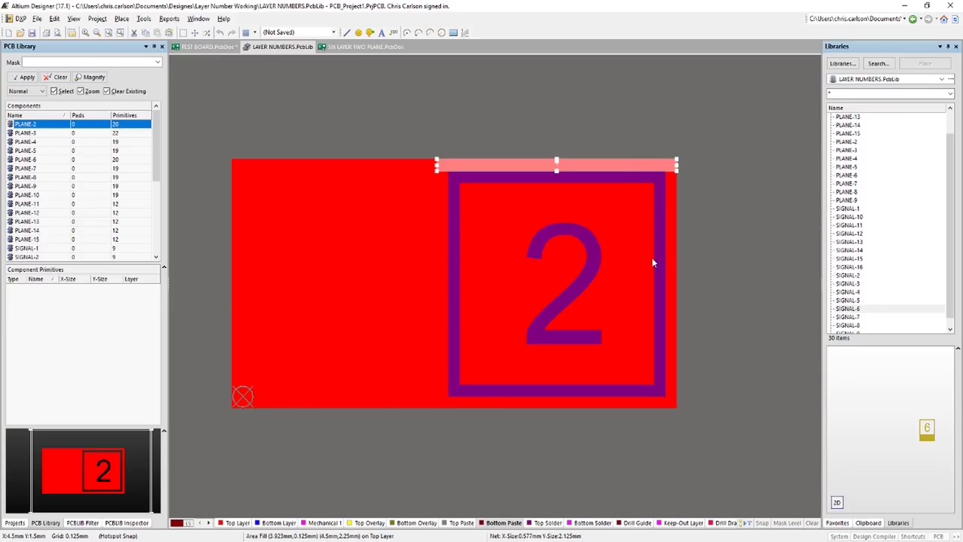
- Check the string properties of the number 2 in PLANE-2 and close them without changes
{"action": "left_click", "coordinate": [555, 286]}
{"action": "left_click", "coordinate": [557, 282]}
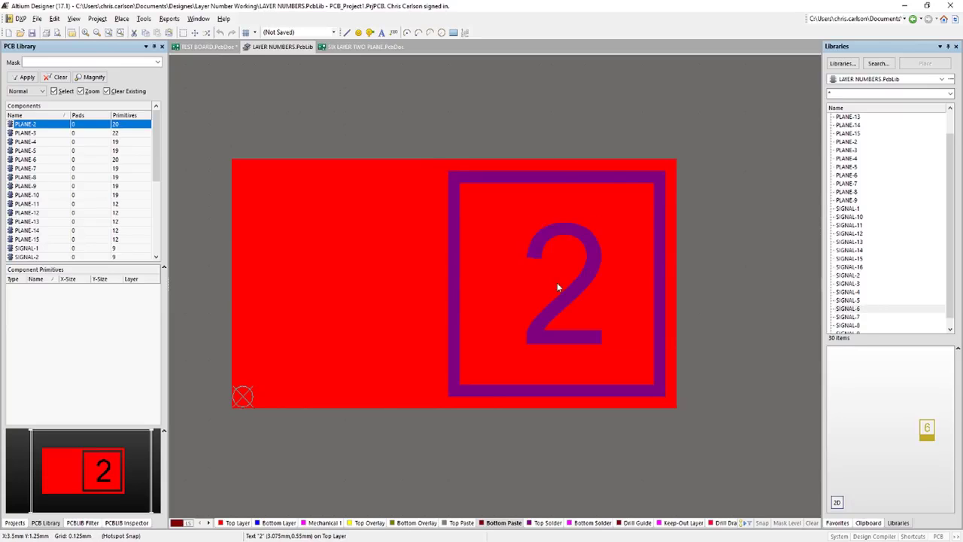
{"action": "left_click", "coordinate": [450, 214]}
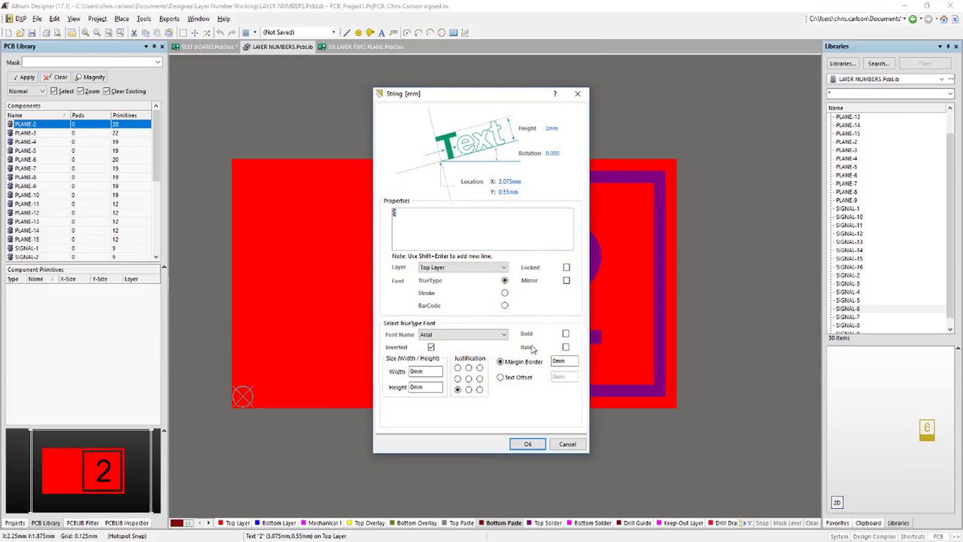
{"action": "left_click", "coordinate": [569, 444]}
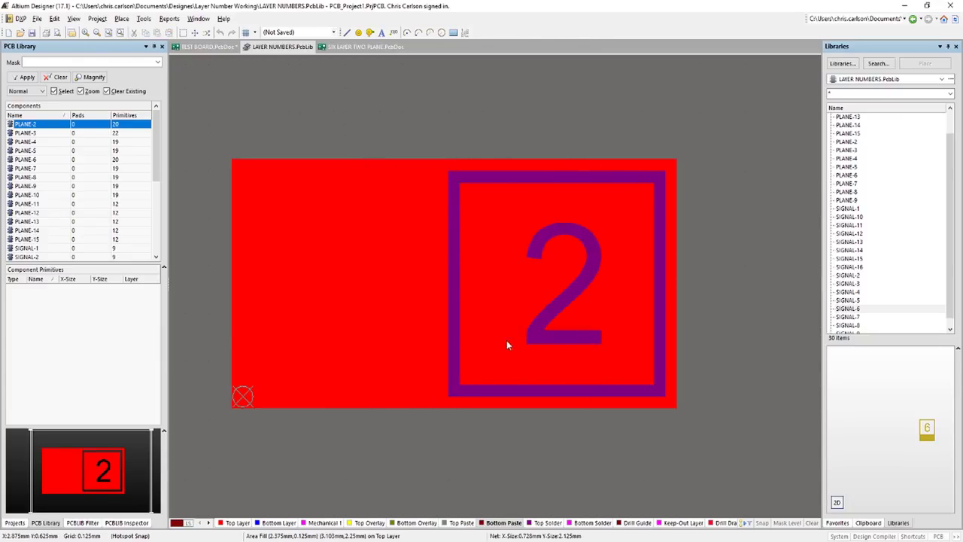
- Inspect the Top Solder fill around the number 2 in PLANE-2 and the Top Layer fill beside the digit
{"action": "left_click", "coordinate": [479, 249]}
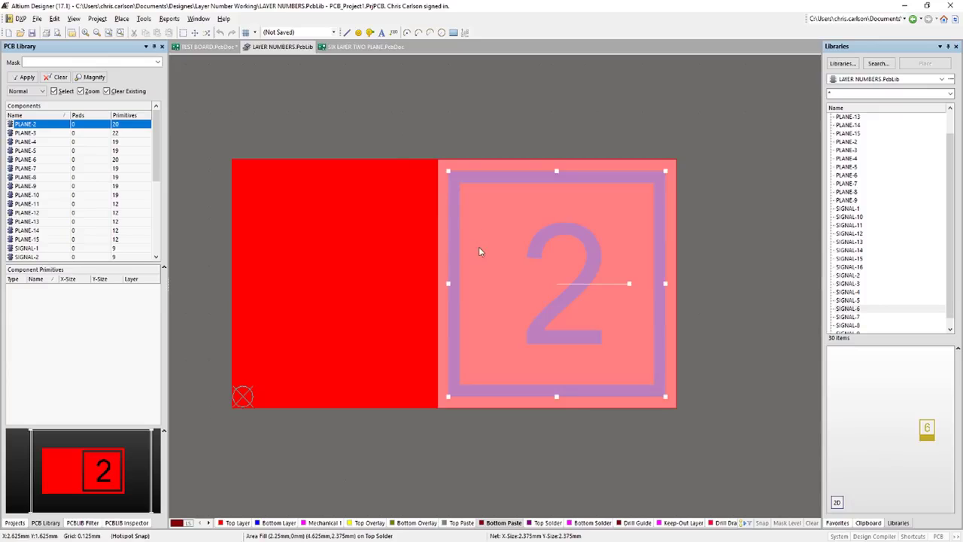
{"action": "left_click", "coordinate": [499, 216]}
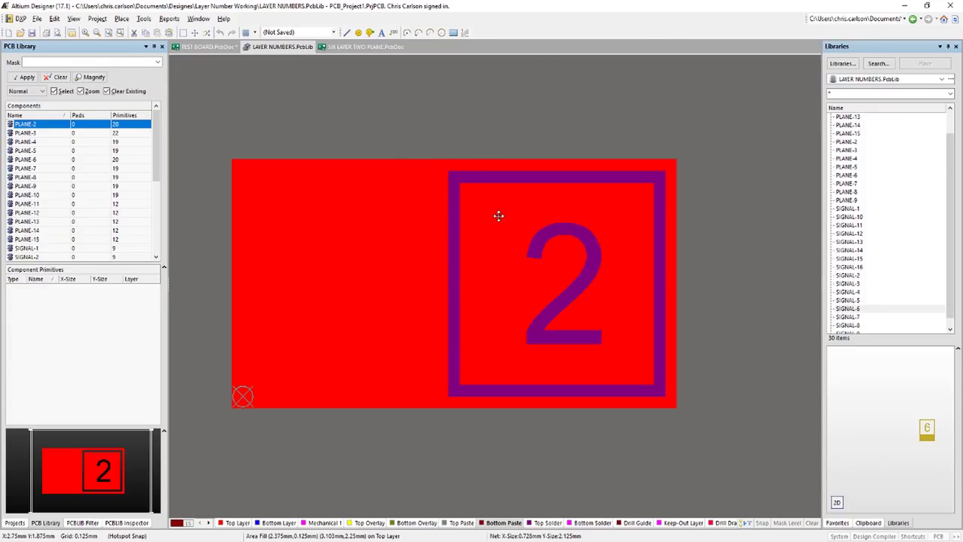
{"action": "left_click", "coordinate": [489, 298]}
{"action": "key", "text": "Delete"}
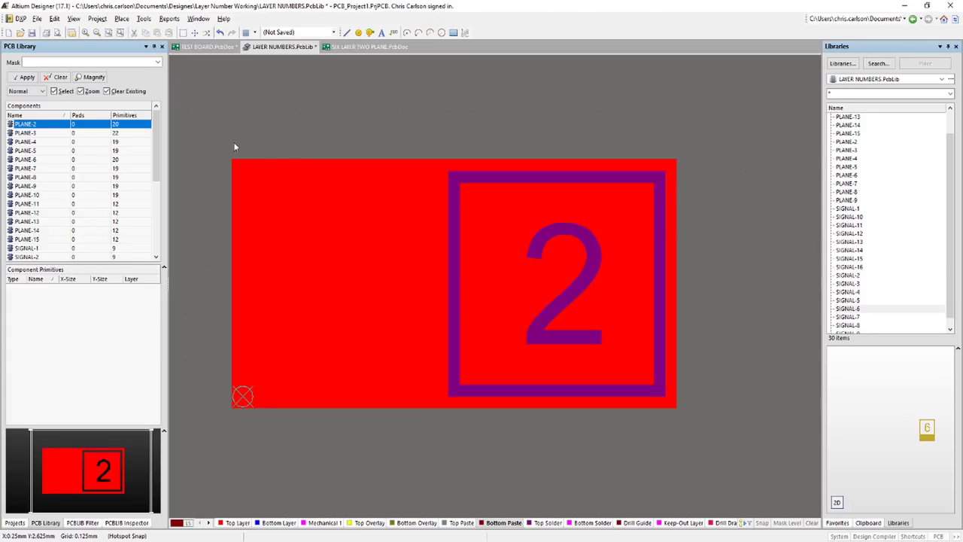
- Display the SIGNAL-1 footprint and inspect its border and its number 1 text
{"action": "left_click", "coordinate": [74, 249]}
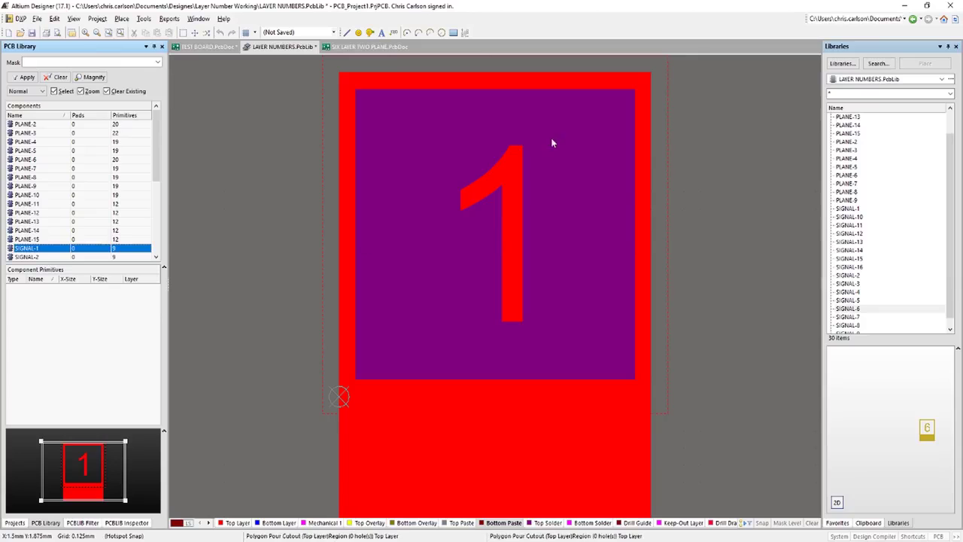
{"action": "left_click", "coordinate": [646, 106]}
{"action": "key", "text": "Delete"}
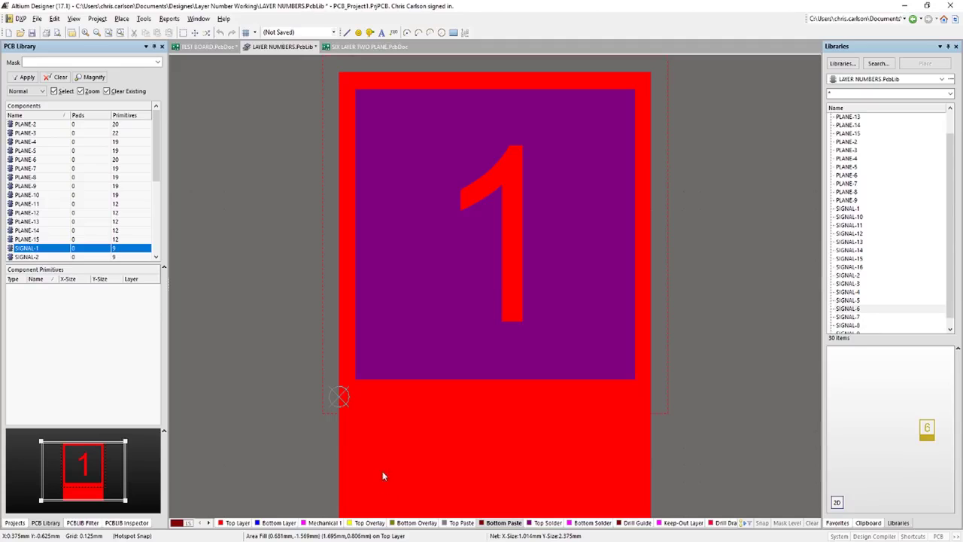
{"action": "left_click", "coordinate": [519, 277]}
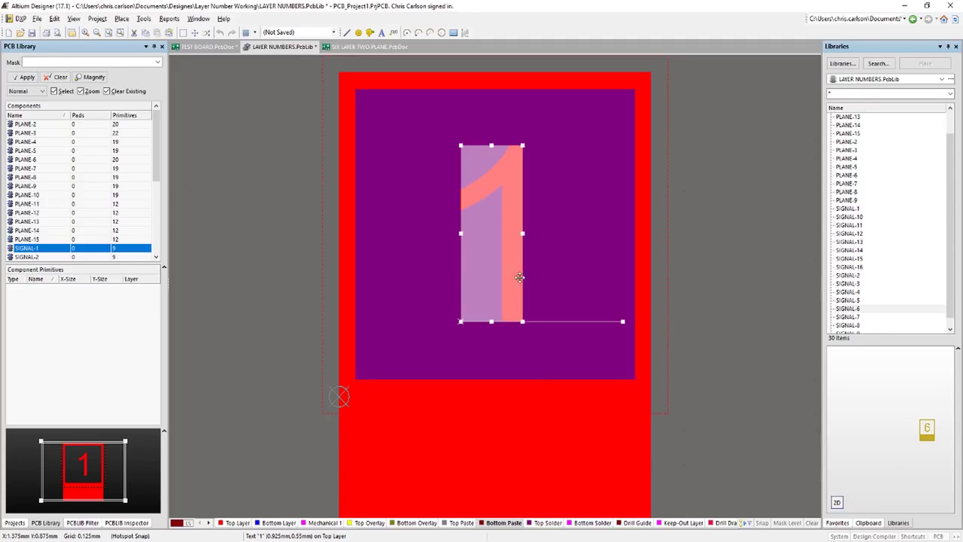
- Clear the selection in SIGNAL-1 and examine its Top Solder and Bottom Solder layers
{"action": "left_click", "coordinate": [722, 293]}
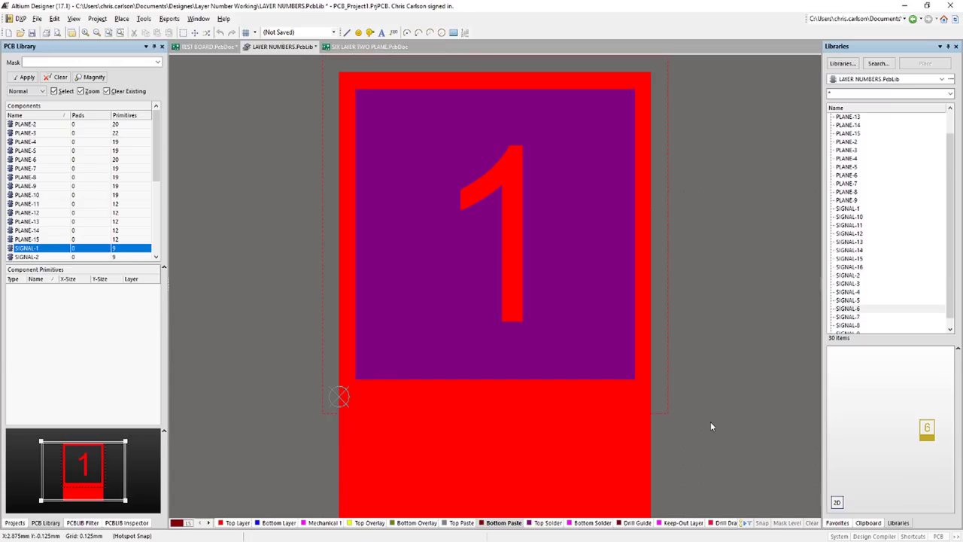
{"action": "left_click", "coordinate": [548, 523]}
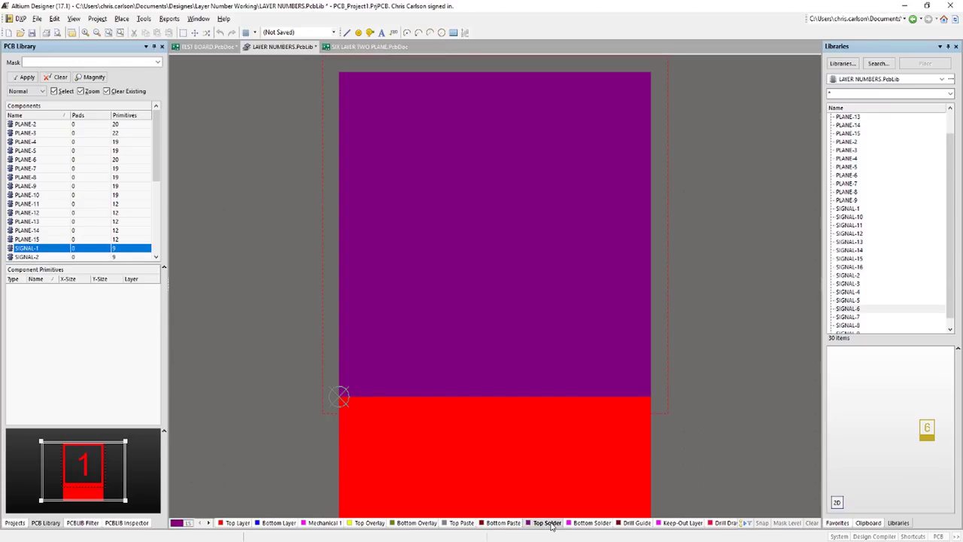
{"action": "left_click", "coordinate": [579, 526]}
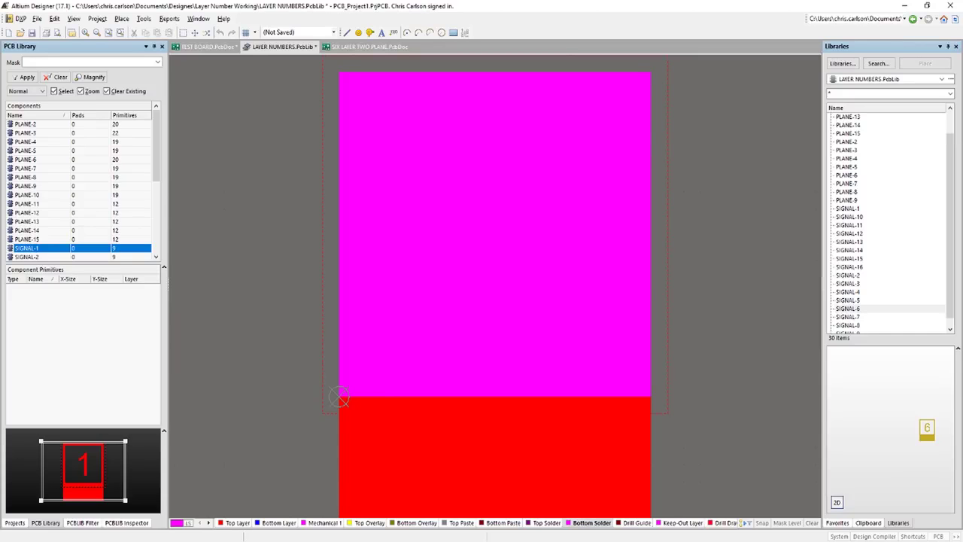
- Display SIX LAYER TWO PLANE.PcbDoc and examine the signal and internal plane layers in its Layer Stack Manager
{"action": "left_click", "coordinate": [380, 47]}
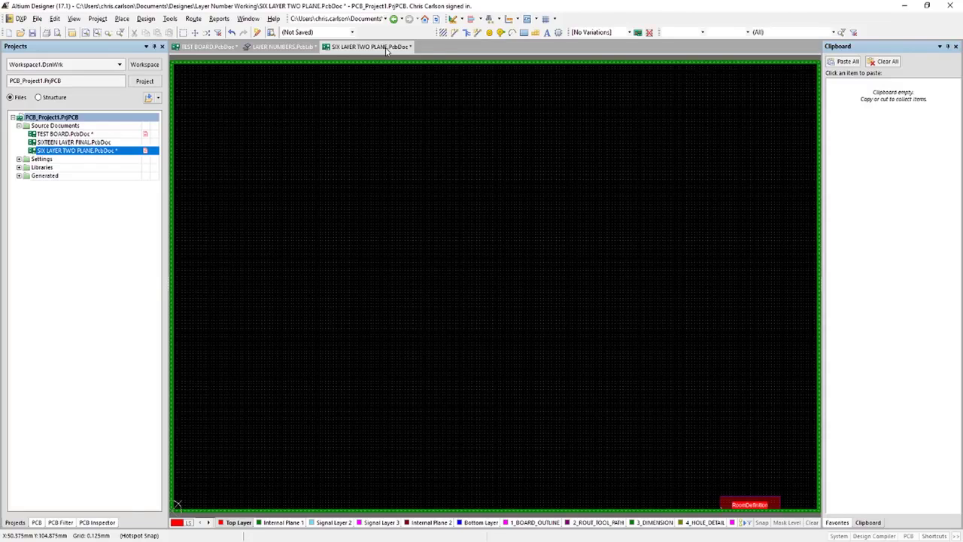
{"action": "left_click", "coordinate": [146, 18]}
{"action": "left_click", "coordinate": [189, 127]}
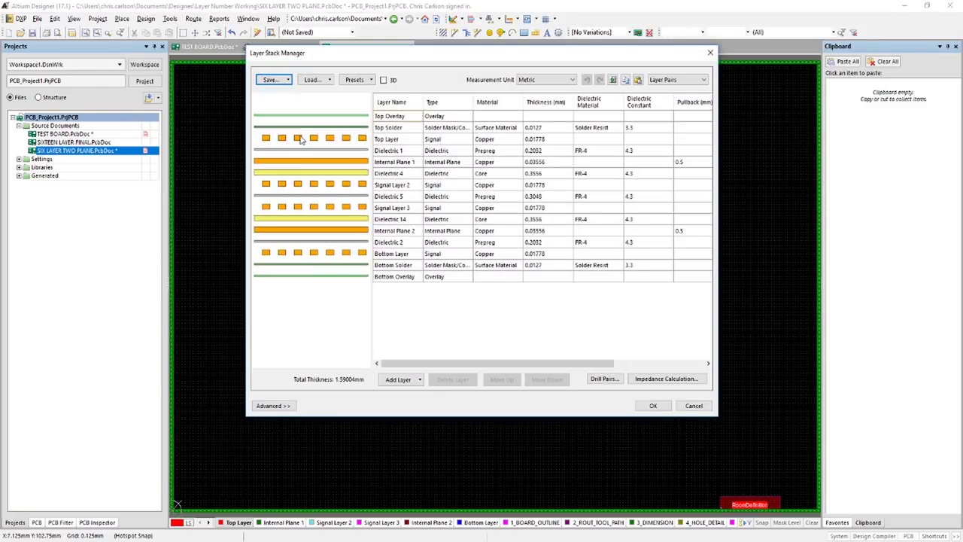
{"action": "left_click", "coordinate": [301, 138]}
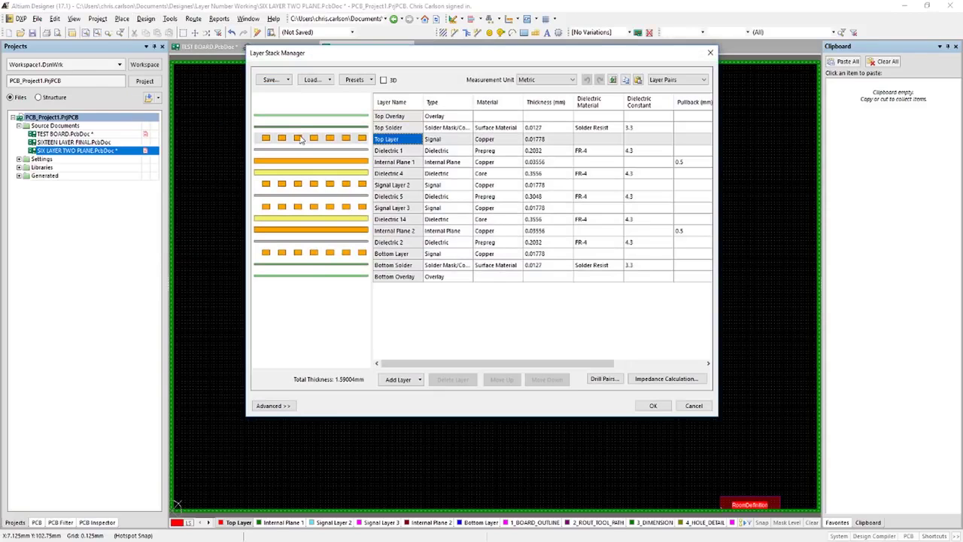
{"action": "left_click", "coordinate": [301, 186]}
{"action": "left_click", "coordinate": [299, 210]}
{"action": "left_click", "coordinate": [303, 253]}
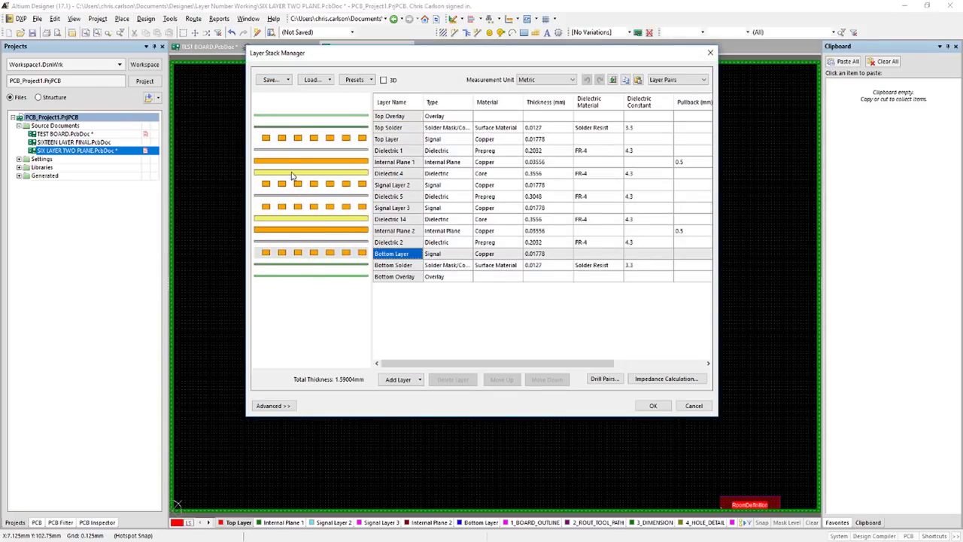
{"action": "left_click", "coordinate": [293, 162]}
{"action": "left_click", "coordinate": [295, 230]}
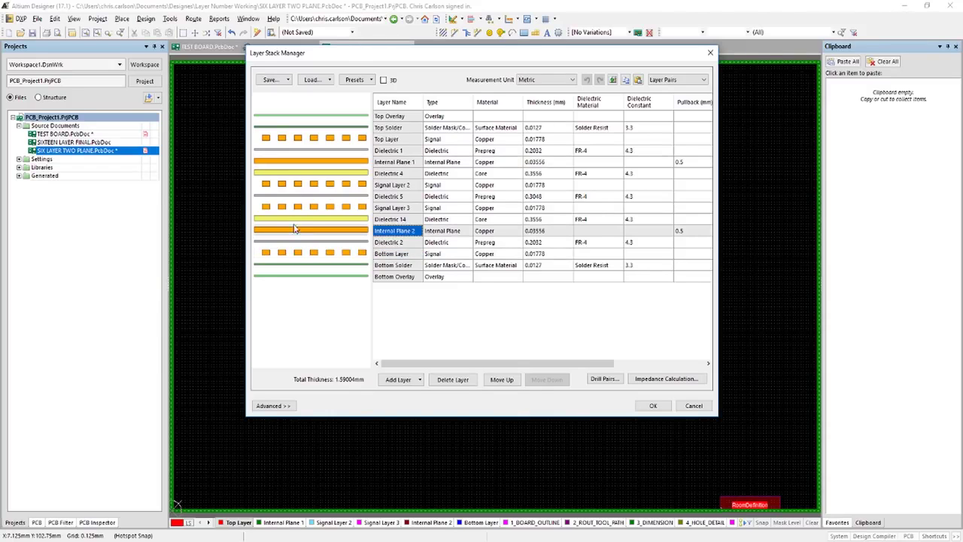
- Inspect the layers around Dielectric 4 and the pullback of Internal Plane 1, and close the layer stack without changes
{"action": "left_click", "coordinate": [298, 191]}
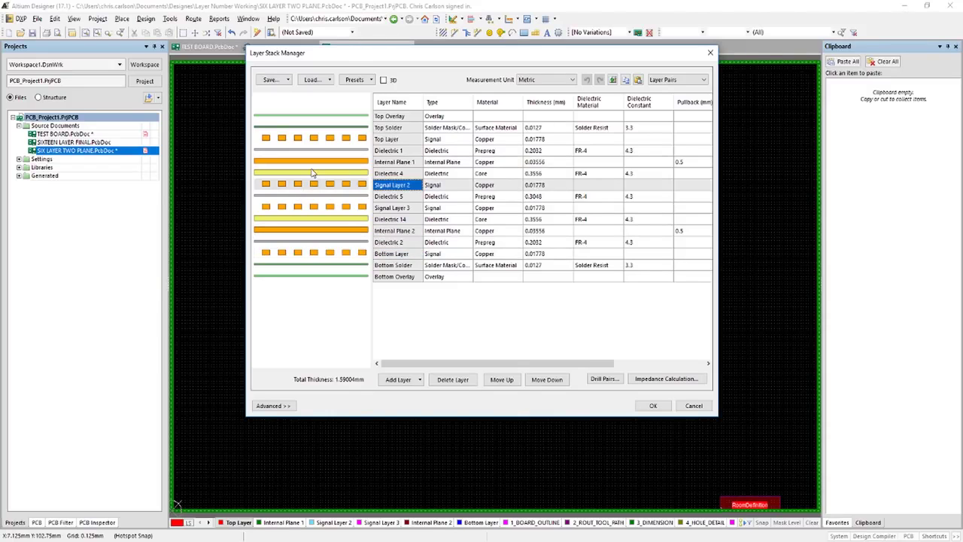
{"action": "left_click", "coordinate": [314, 173]}
{"action": "left_click", "coordinate": [314, 162]}
{"action": "left_click", "coordinate": [314, 174]}
{"action": "left_click", "coordinate": [314, 183]}
{"action": "left_click", "coordinate": [312, 176]}
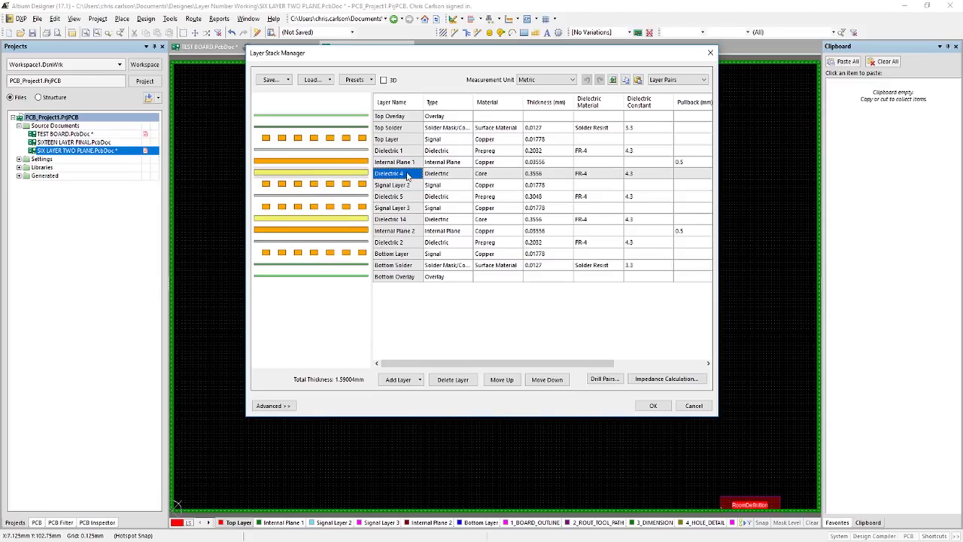
{"action": "left_click", "coordinate": [691, 165]}
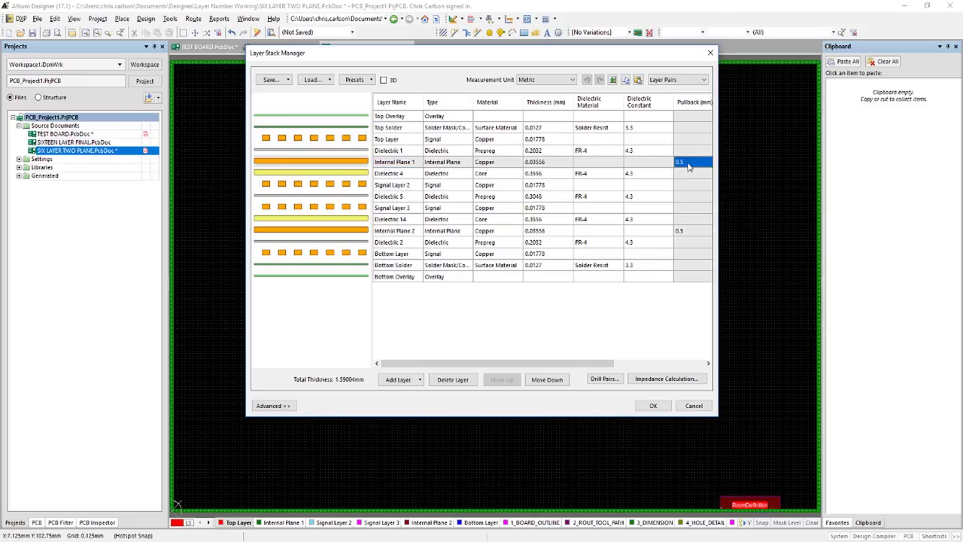
{"action": "left_click", "coordinate": [711, 53]}
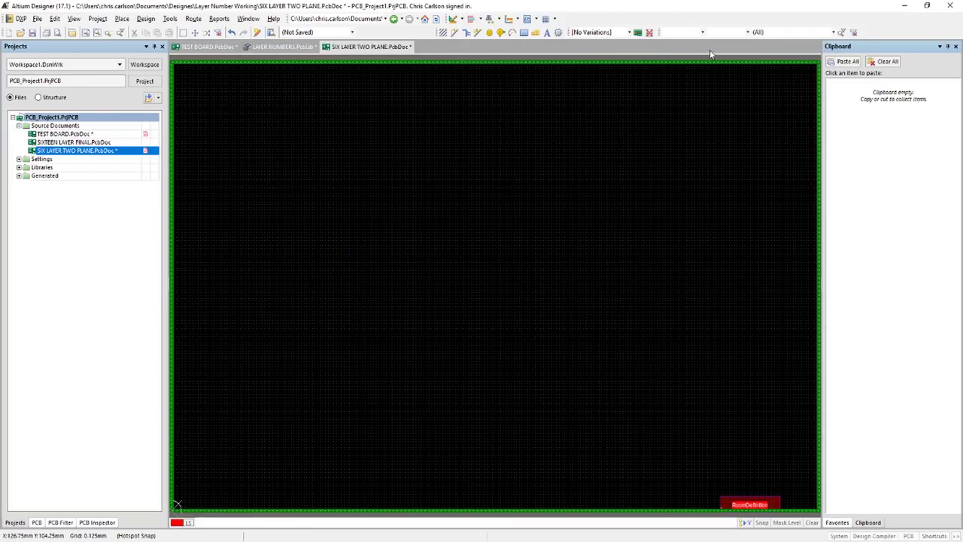
- Check the RoomDefinition room and the clearance and first-object query of the ComponentClearance_Numbers rule, and close the rules without changes
{"action": "right_click_drag", "start_coordinate": [727, 355], "coordinate": [532, 230]}
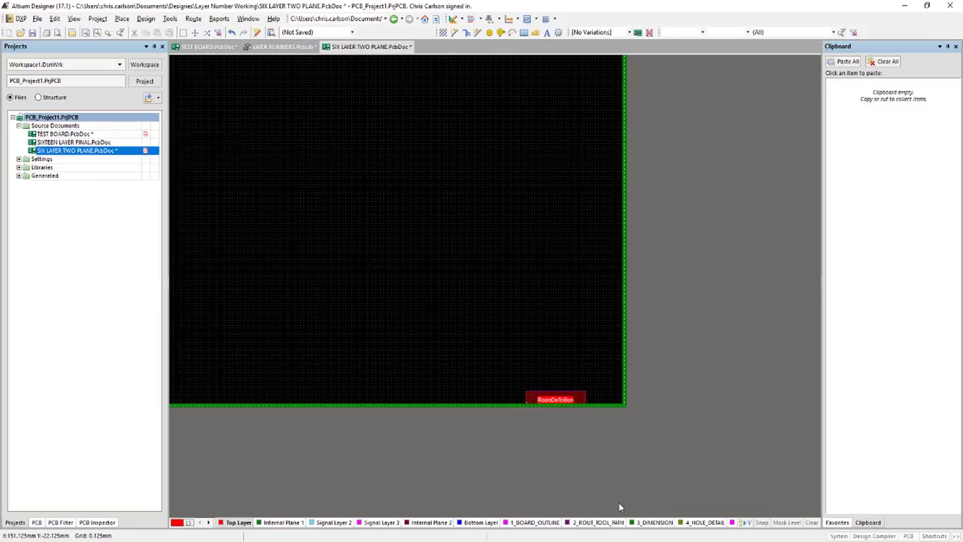
{"action": "scroll", "coordinate": [619, 502], "scroll_direction": "up", "scroll_amount": 3, "text": "ctrl"}
{"action": "right_click_drag", "start_coordinate": [550, 155], "coordinate": [606, 181]}
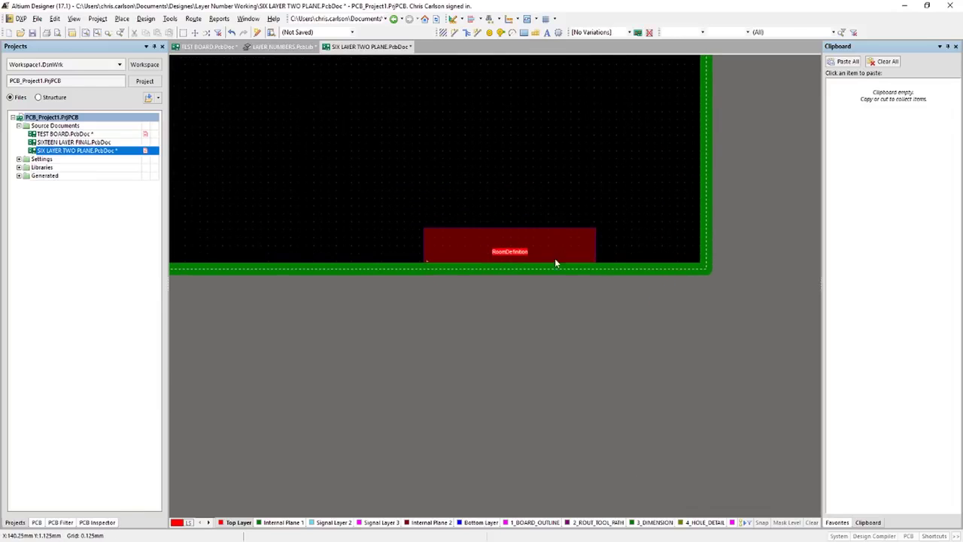
{"action": "scroll", "coordinate": [525, 261], "scroll_direction": "up", "scroll_amount": 2, "text": "ctrl"}
{"action": "right_click_drag", "start_coordinate": [462, 170], "coordinate": [526, 190]}
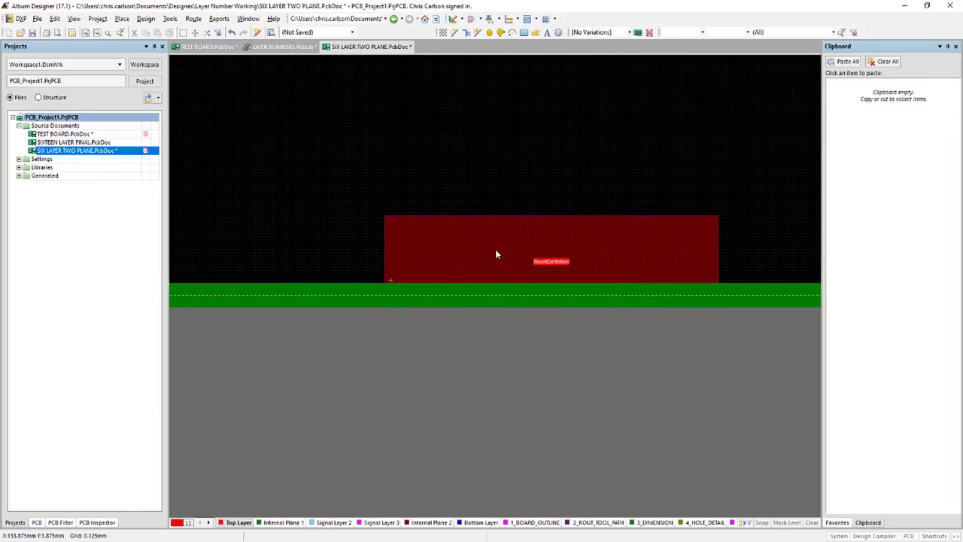
{"action": "scroll", "coordinate": [493, 250], "scroll_direction": "up", "scroll_amount": 1, "text": "ctrl"}
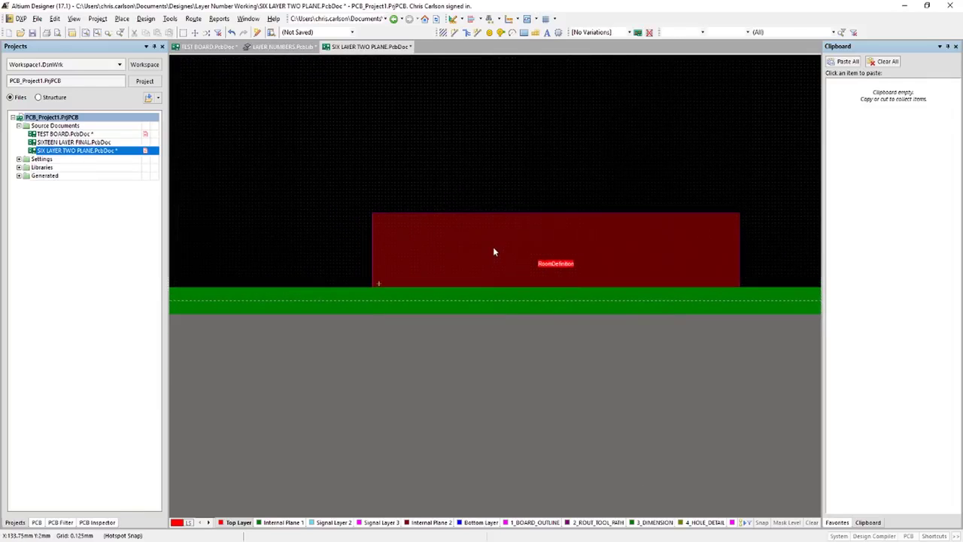
{"action": "left_click", "coordinate": [145, 19]}
{"action": "left_click", "coordinate": [158, 60]}
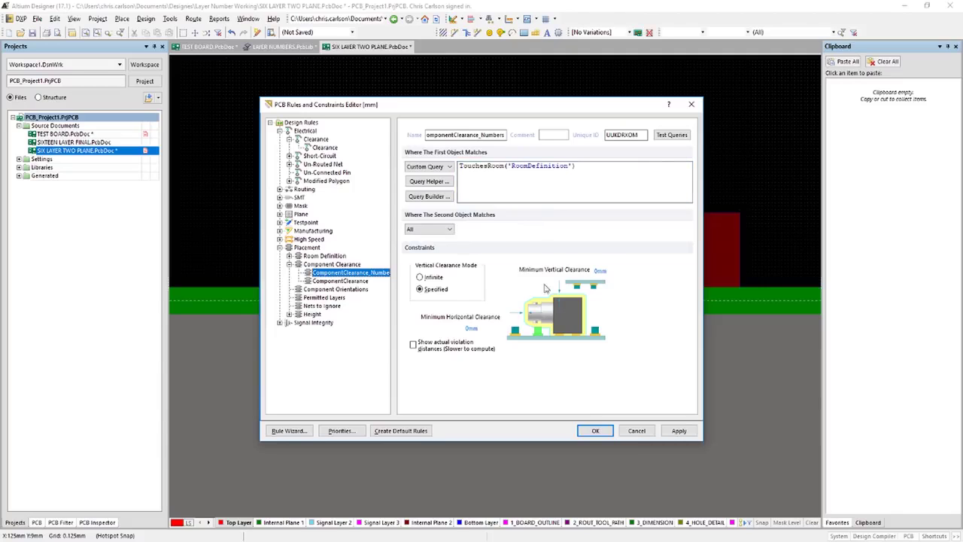
{"action": "left_click", "coordinate": [601, 271]}
{"action": "left_click", "coordinate": [580, 167]}
{"action": "left_click_drag", "start_coordinate": [580, 166], "coordinate": [468, 174]}
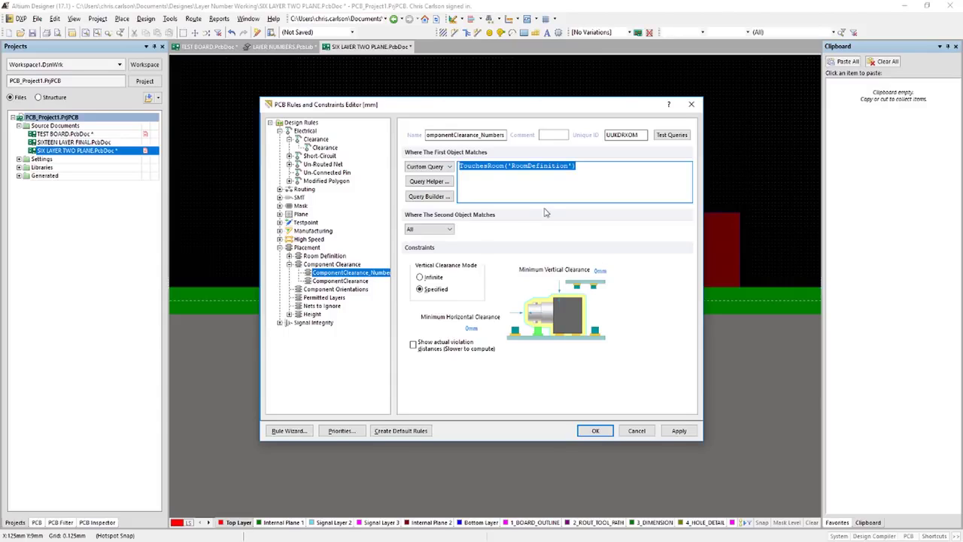
{"action": "left_click", "coordinate": [692, 106]}
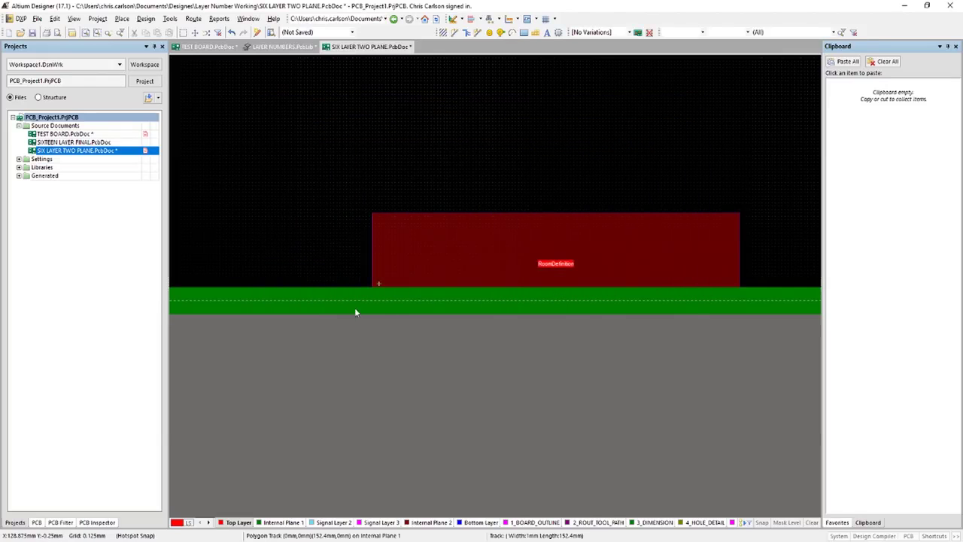
- Examine the origin mark in the corner of the RoomDefinition room and show the Libraries panel with the LAYER NUMBERS.PcbLib footprints
{"action": "scroll", "coordinate": [361, 301], "scroll_direction": "up", "scroll_amount": 2, "text": "ctrl"}
{"action": "scroll", "coordinate": [395, 289], "scroll_direction": "down", "scroll_amount": 2, "text": "ctrl"}
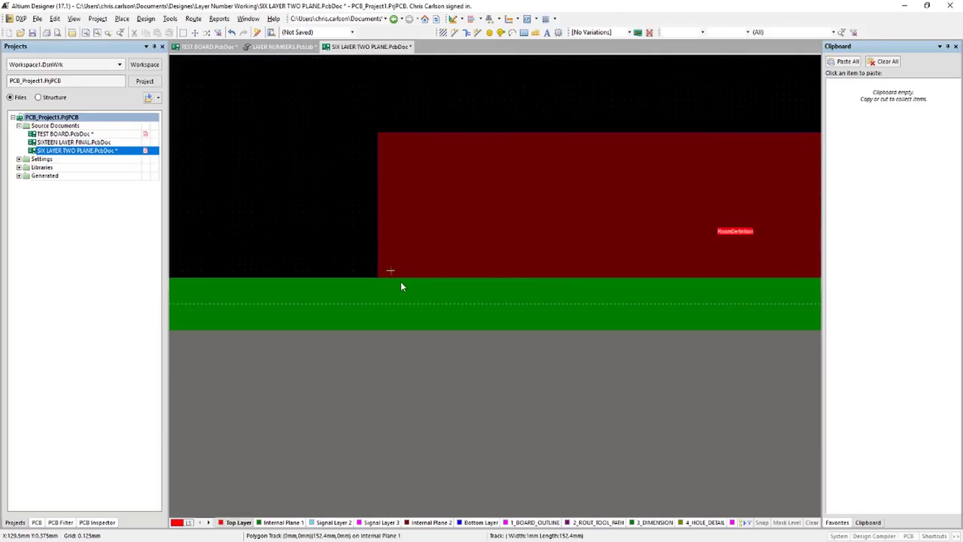
{"action": "scroll", "coordinate": [402, 289], "scroll_direction": "down", "scroll_amount": 2, "text": "ctrl"}
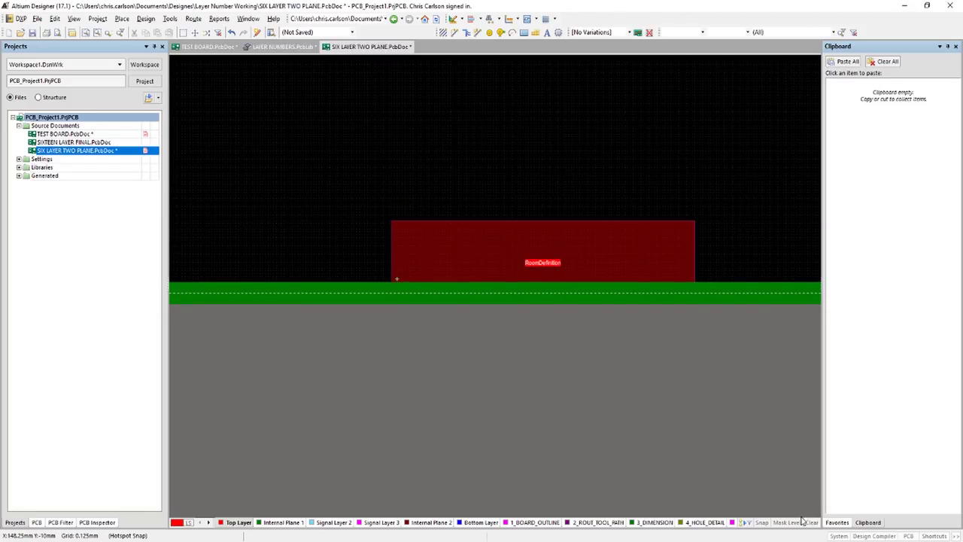
{"action": "left_click", "coordinate": [909, 536]}
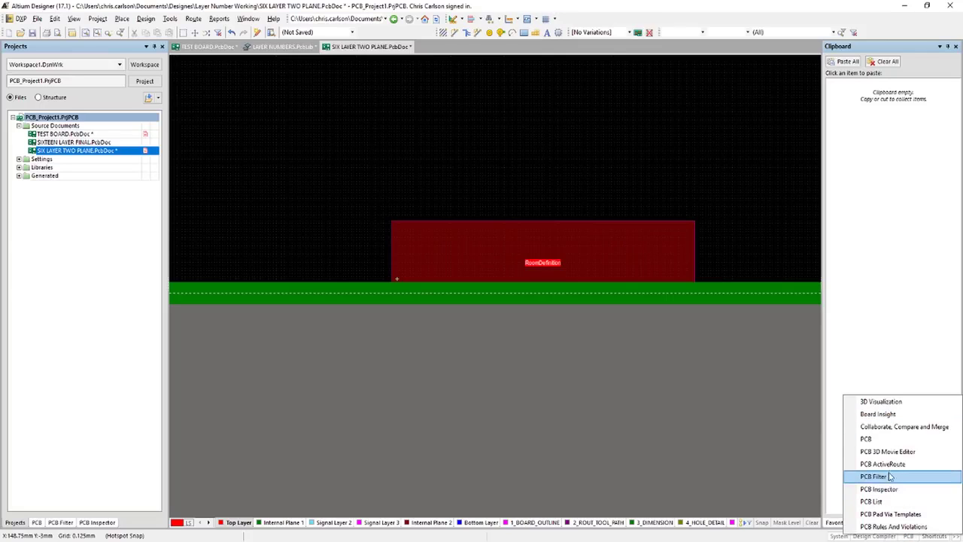
{"action": "left_click", "coordinate": [839, 536]}
{"action": "left_click", "coordinate": [867, 426]}
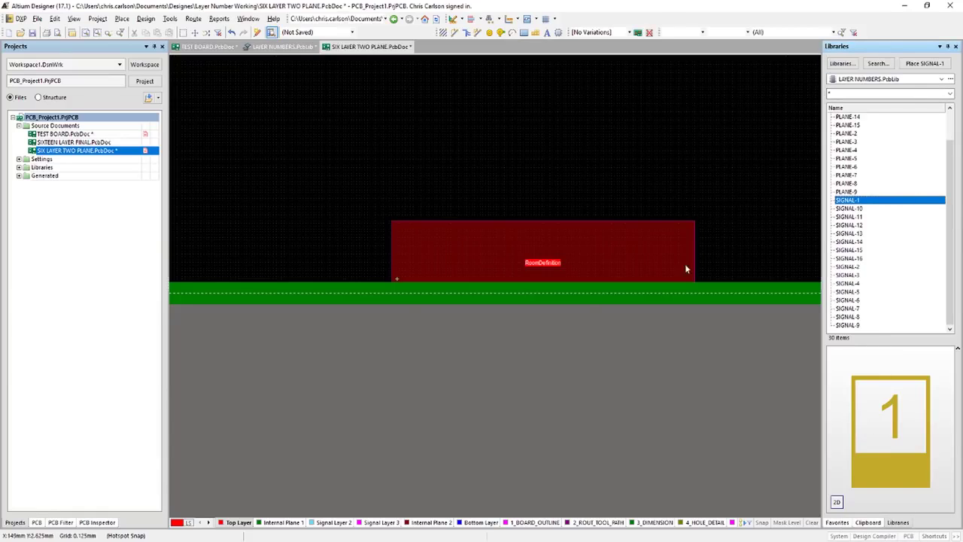
{"action": "left_click", "coordinate": [406, 359]}
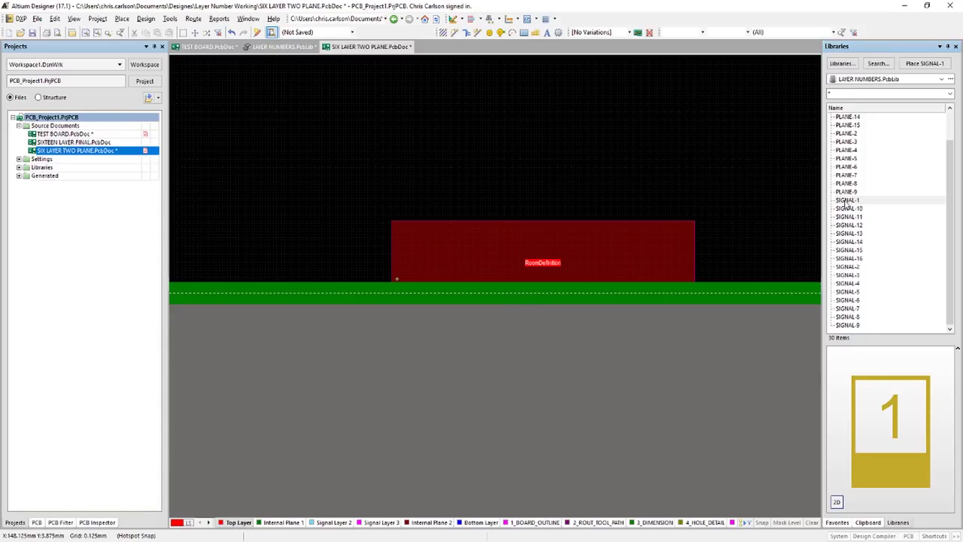
- Place the SIGNAL-1 footprint on the Top Layer at the room's origin mark, X 129.375 mm, Y 0.625 mm
{"action": "left_click_drag", "start_coordinate": [847, 202], "coordinate": [393, 268]}
{"action": "key", "text": "Page_Up"}
{"action": "key", "text": "Page_Up"}
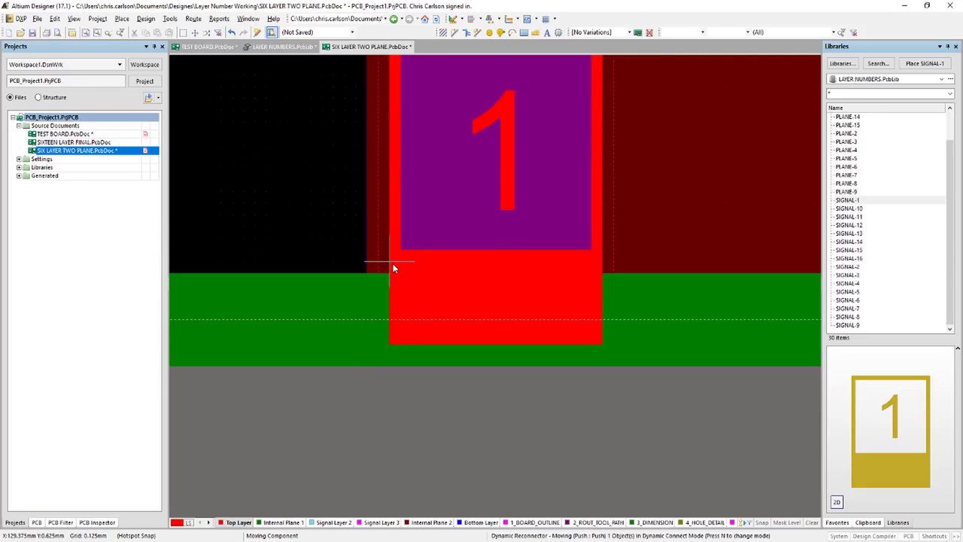
{"action": "left_click_drag", "start_coordinate": [393, 268], "coordinate": [393, 268]}
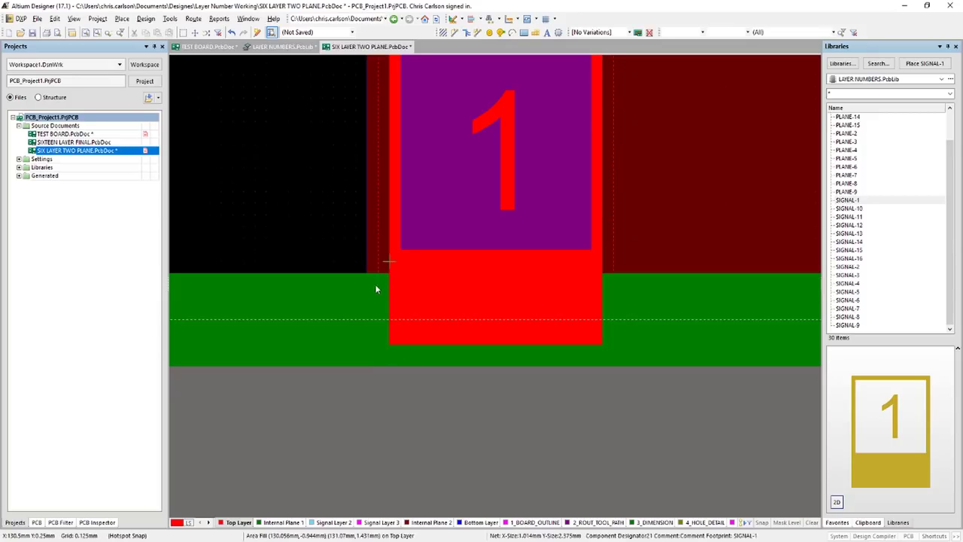
{"action": "key", "text": "Page_Down"}
{"action": "key", "text": "Page_Down"}
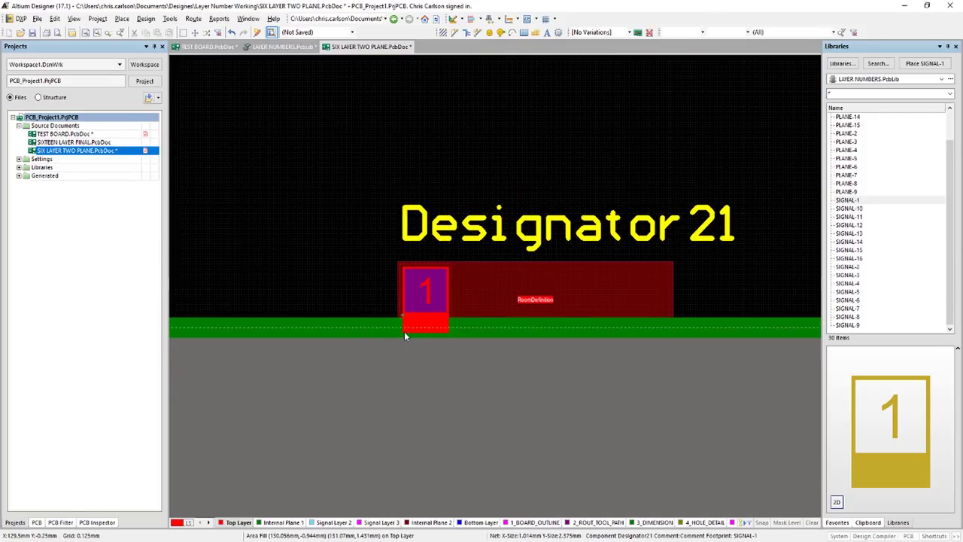
- Place the PLANE-2 footprint with its layer set to Internal Plane 1 at the same origin mark as SIGNAL-1
{"action": "left_click", "coordinate": [283, 522]}
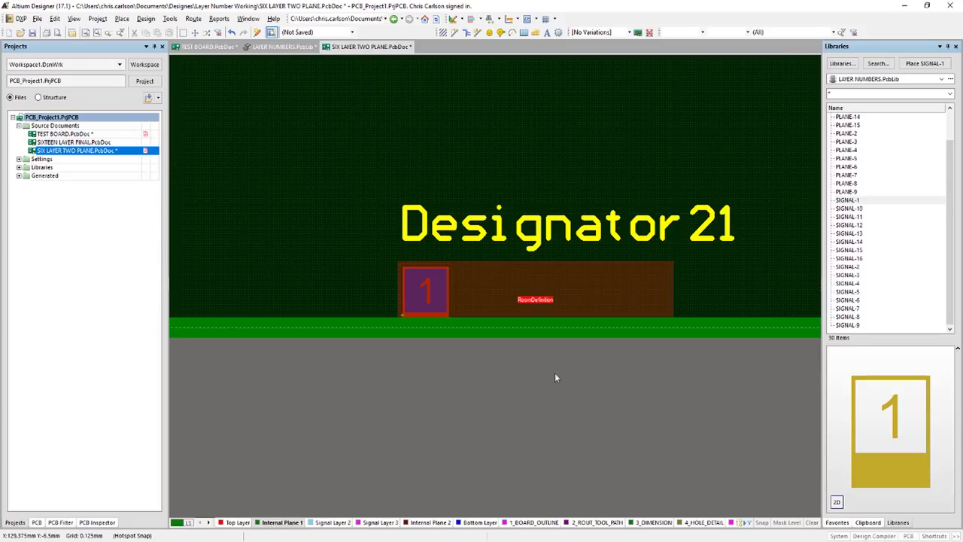
{"action": "scroll", "coordinate": [887, 148], "scroll_direction": "up", "scroll_amount": 2}
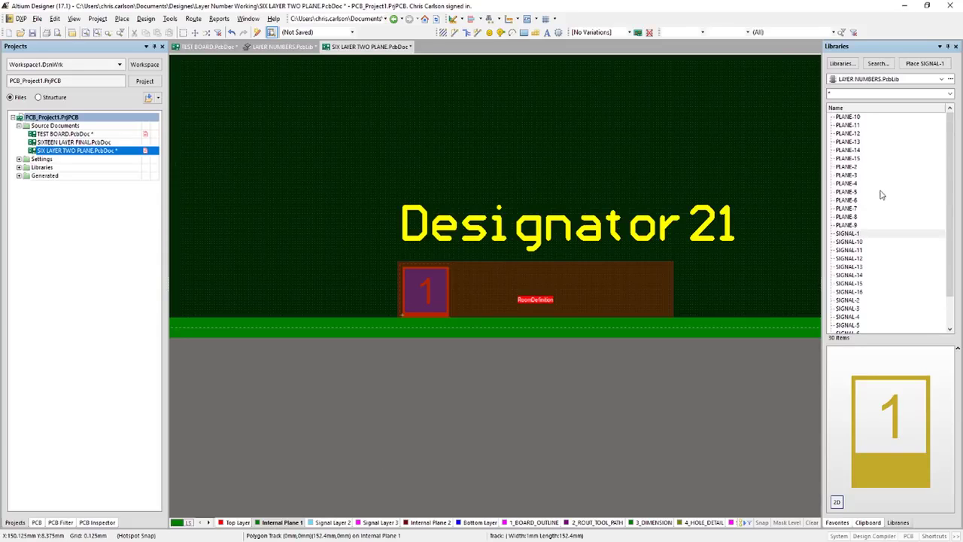
{"action": "left_click_drag", "start_coordinate": [849, 166], "coordinate": [480, 240]}
{"action": "key", "text": "Tab"}
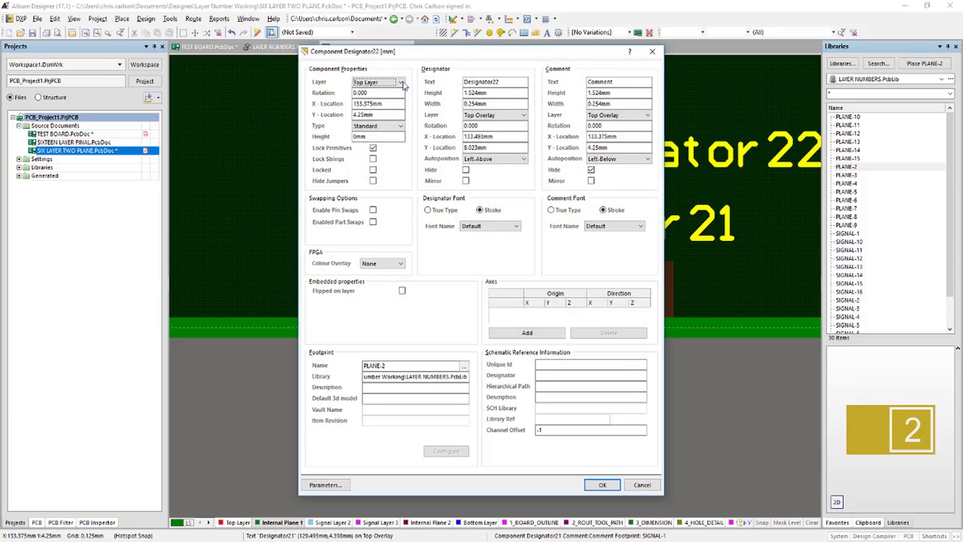
{"action": "left_click", "coordinate": [401, 82]}
{"action": "left_click", "coordinate": [376, 97]}
{"action": "left_click", "coordinate": [601, 486]}
{"action": "scroll", "coordinate": [442, 335], "scroll_direction": "up", "scroll_amount": 5, "text": "ctrl"}
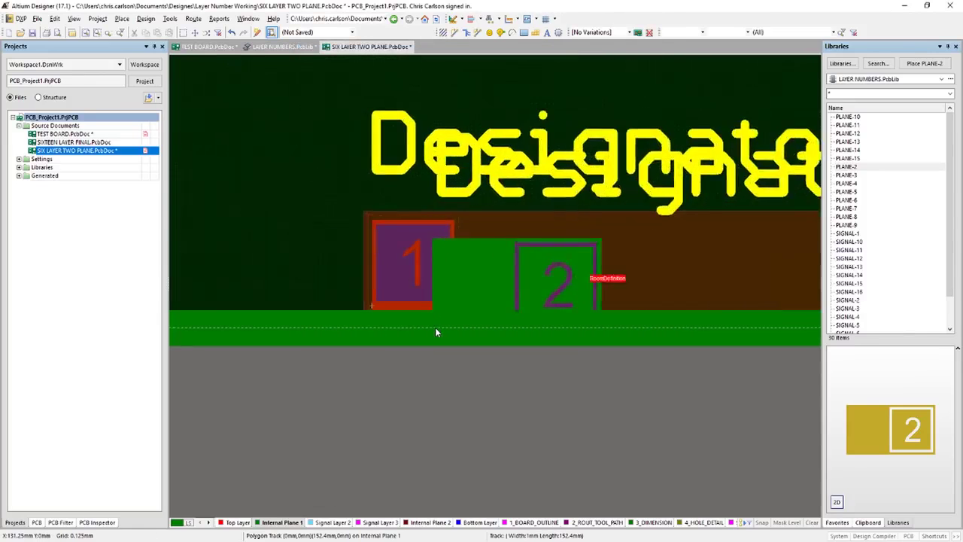
{"action": "scroll", "coordinate": [393, 293], "scroll_direction": "up", "scroll_amount": 1, "text": "ctrl"}
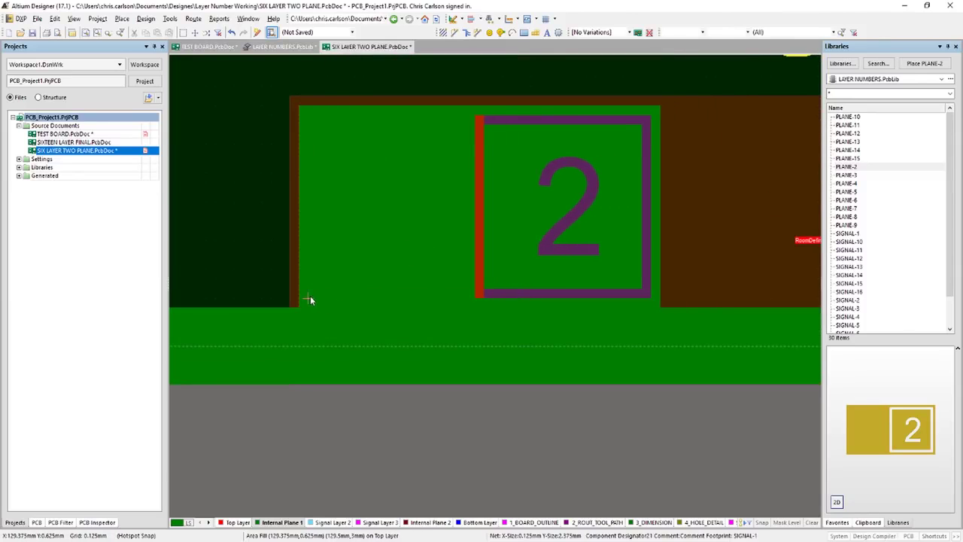
{"action": "left_click", "coordinate": [310, 299]}
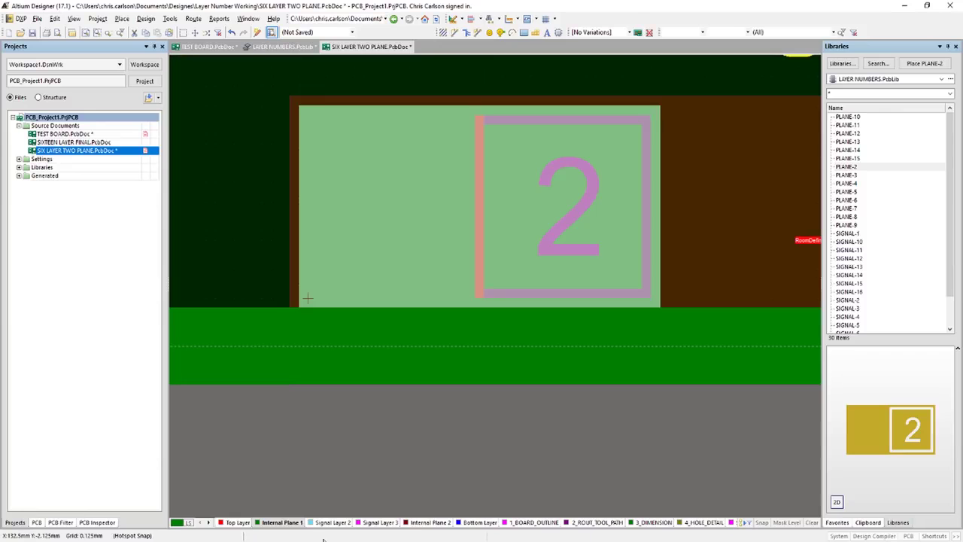
- Place the SIGNAL-3 footprint with its layer set to Signal Layer 2 at the room's origin mark, X 129.375 mm, Y 0.625 mm
{"action": "key", "text": "KP_Add"}
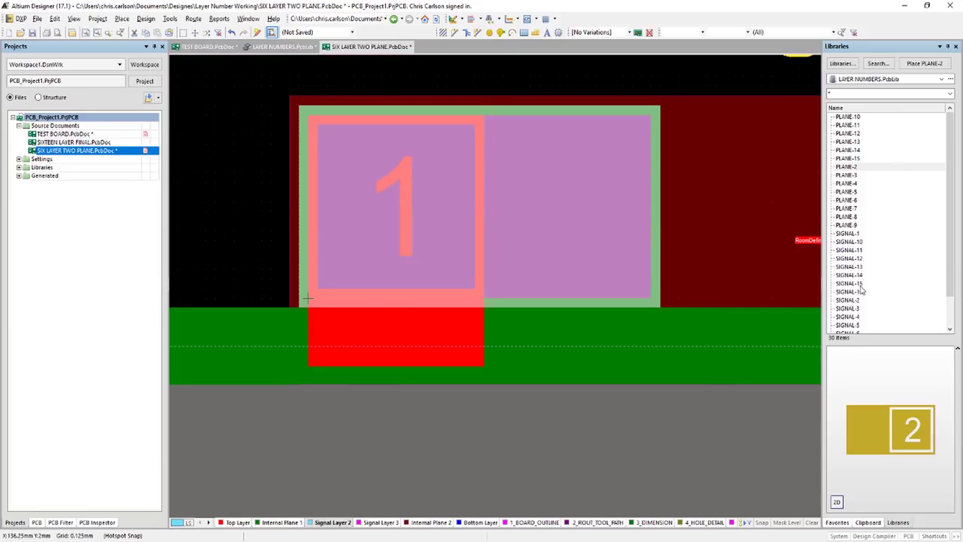
{"action": "left_click", "coordinate": [715, 396]}
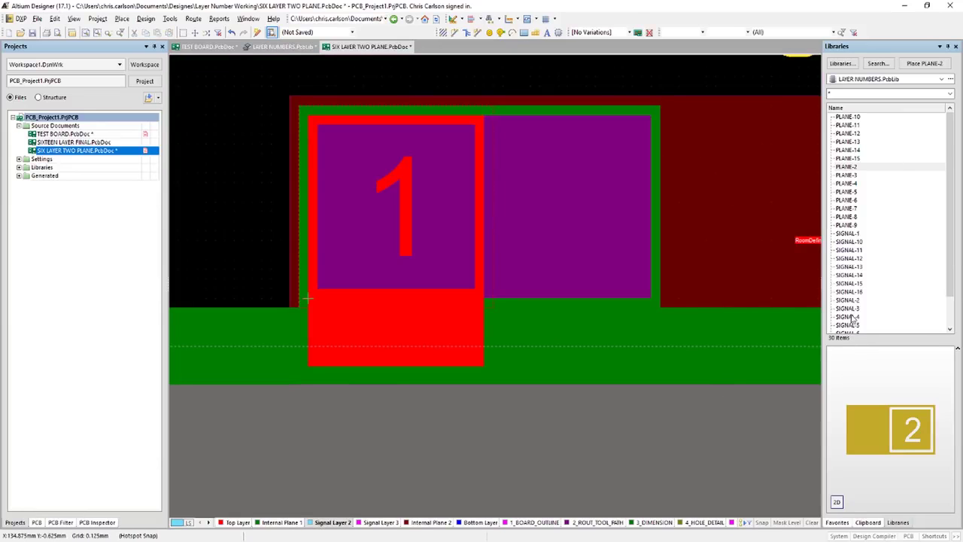
{"action": "left_click", "coordinate": [848, 308]}
{"action": "double_click", "coordinate": [849, 308]}
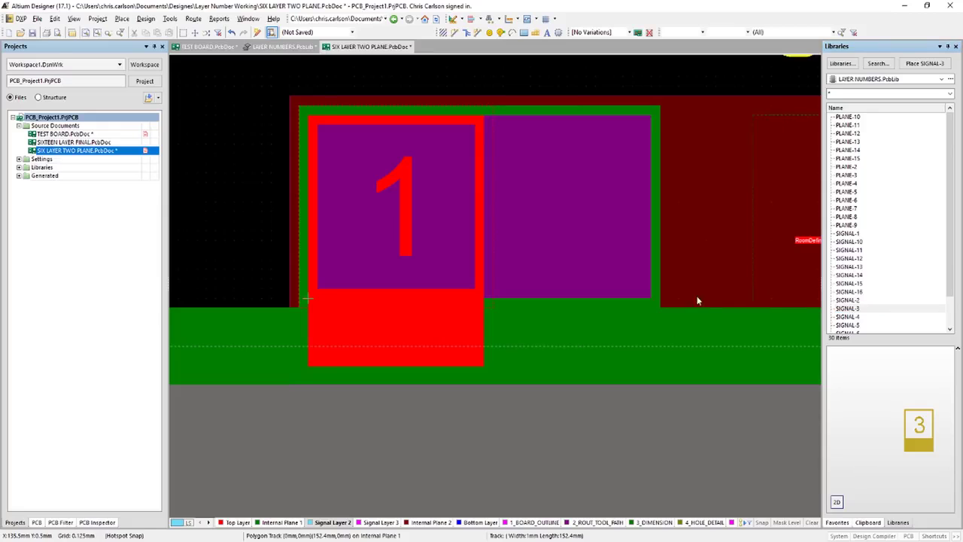
{"action": "key", "text": "Tab"}
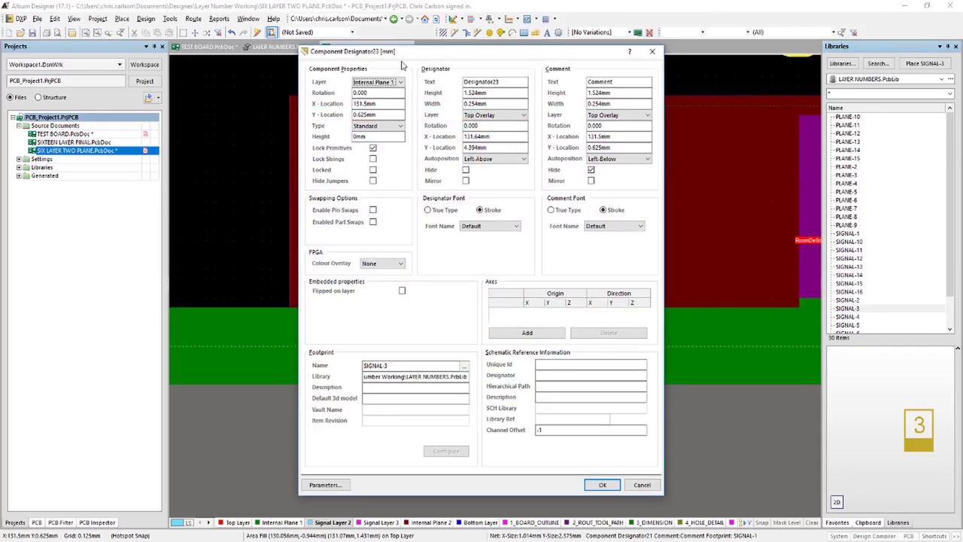
{"action": "left_click", "coordinate": [402, 82]}
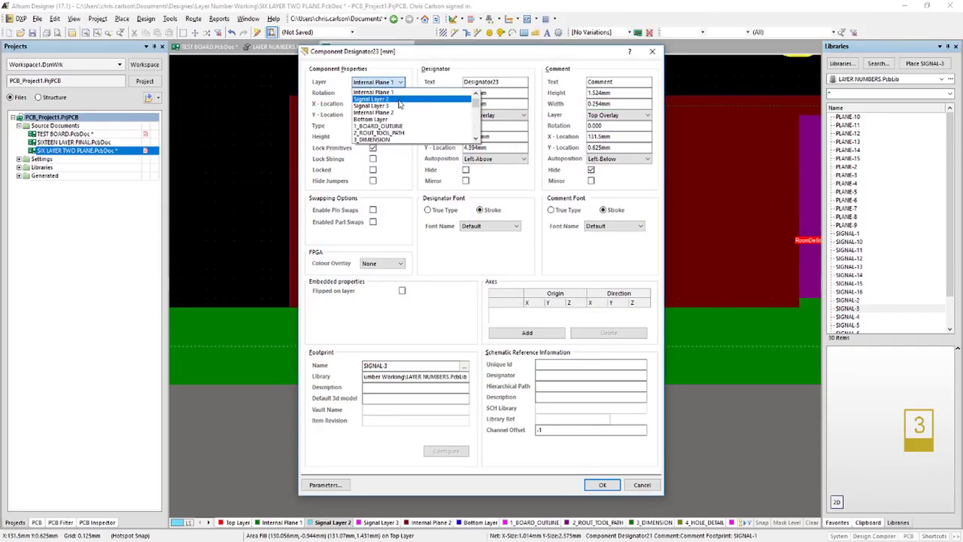
{"action": "left_click", "coordinate": [400, 99]}
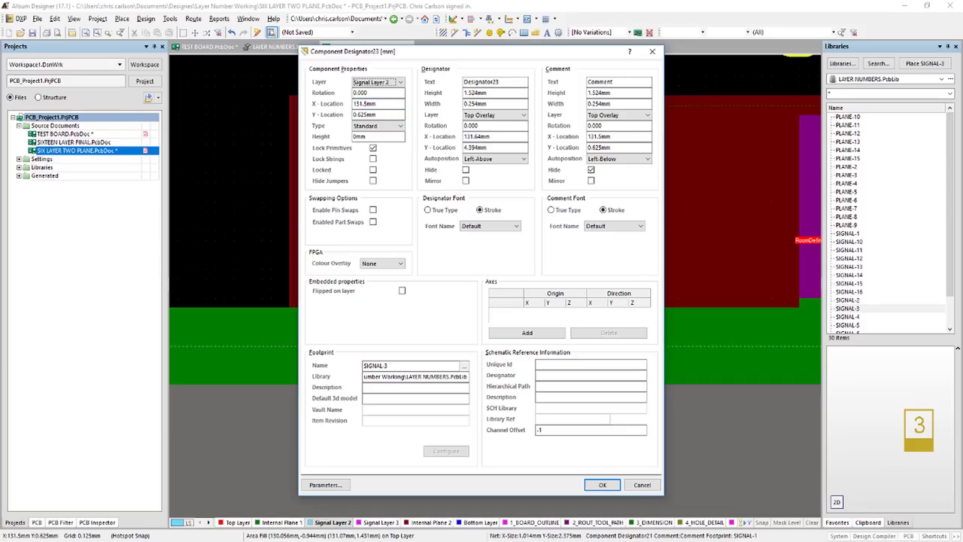
{"action": "left_click", "coordinate": [602, 486]}
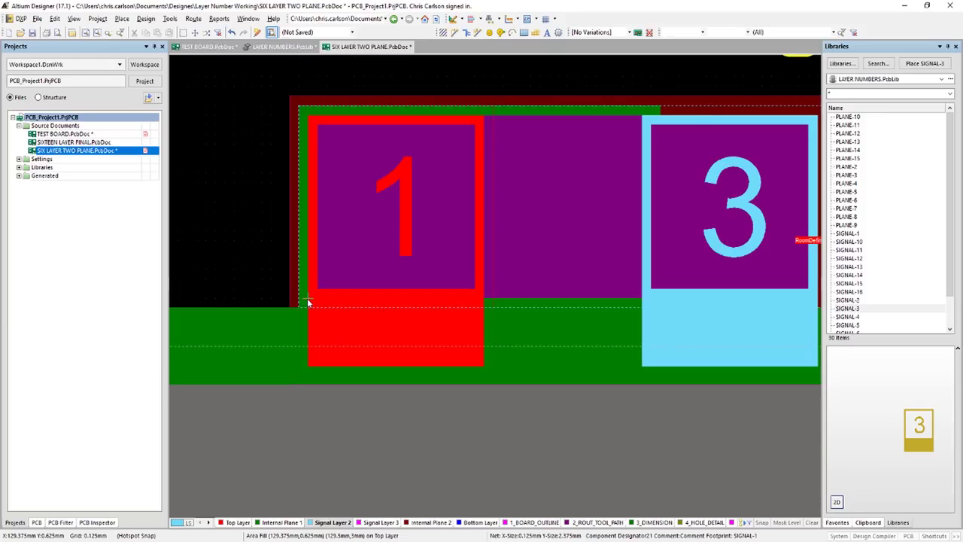
{"action": "left_click", "coordinate": [307, 301]}
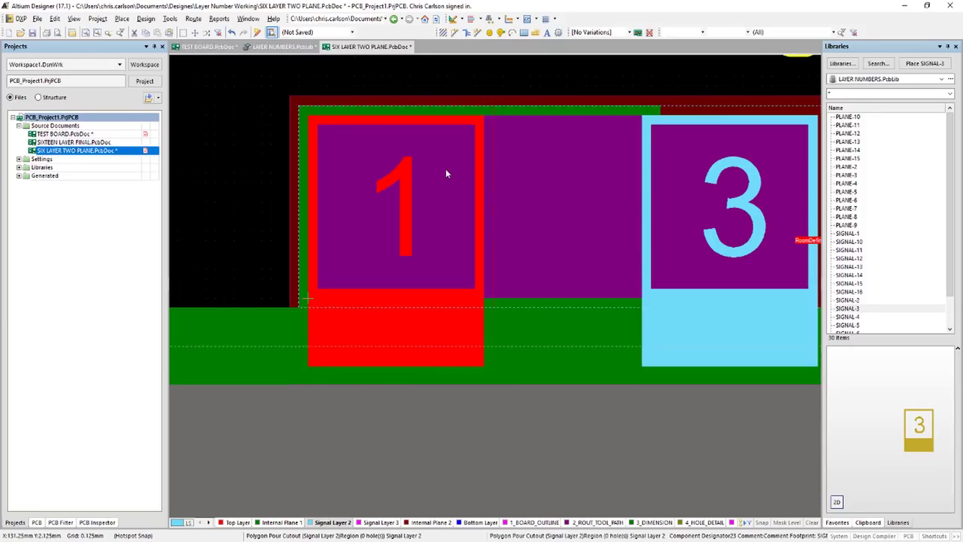
- Place the SIGNAL-4 footprint with its layer set to Signal Layer 3 at the origin mark, X 129.375 mm, Y 0.625 mm
{"action": "scroll", "coordinate": [517, 217], "scroll_direction": "down", "scroll_amount": 3, "text": "ctrl"}
{"action": "right_click_drag", "start_coordinate": [662, 316], "coordinate": [512, 376]}
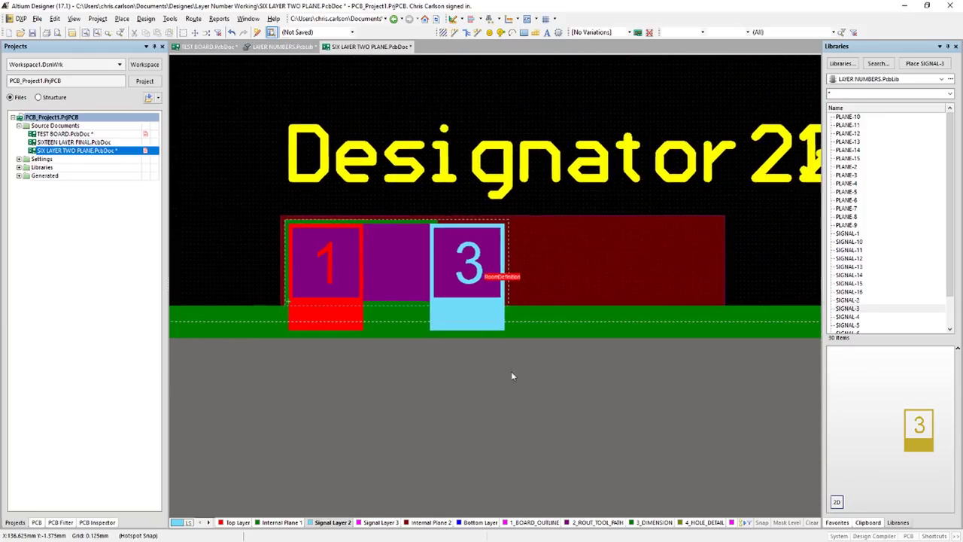
{"action": "left_click", "coordinate": [382, 524]}
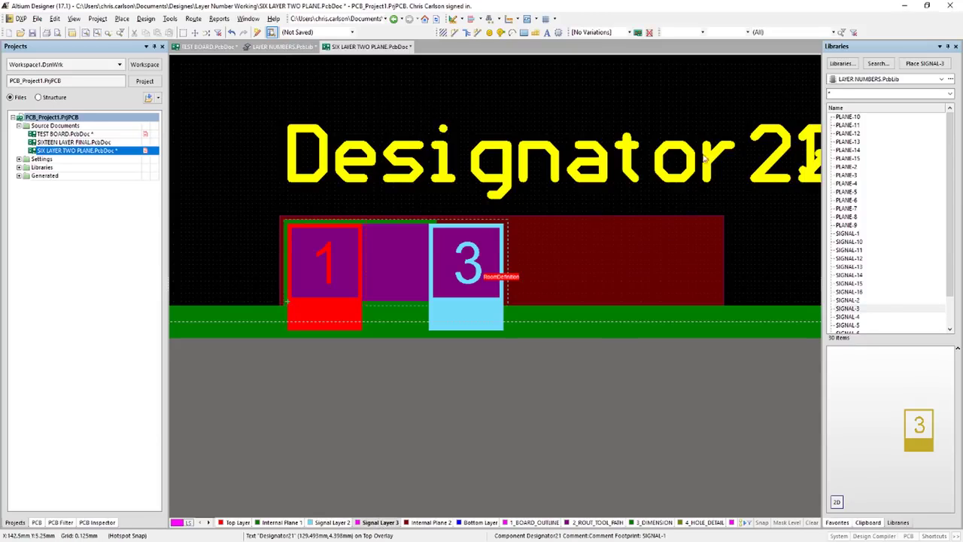
{"action": "double_click", "coordinate": [848, 317]}
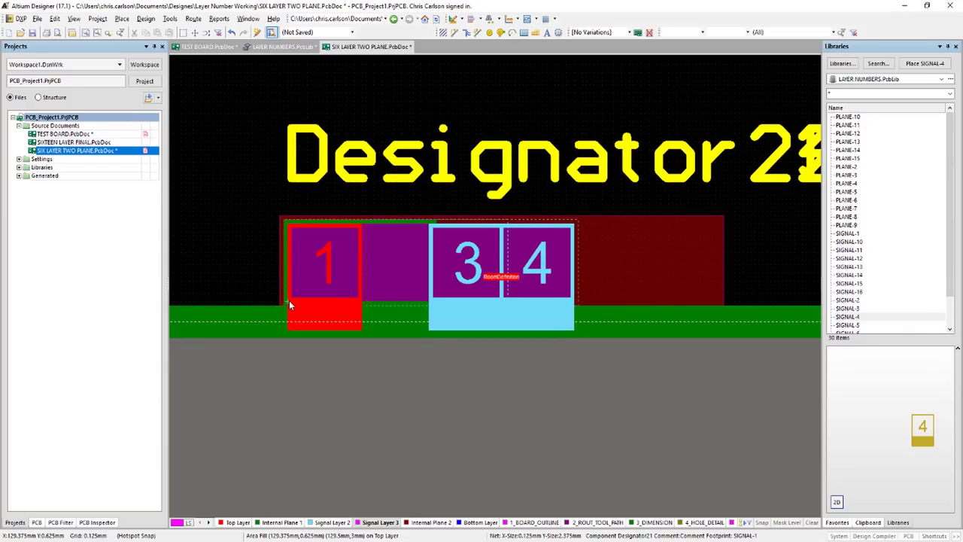
{"action": "key", "text": "Tab"}
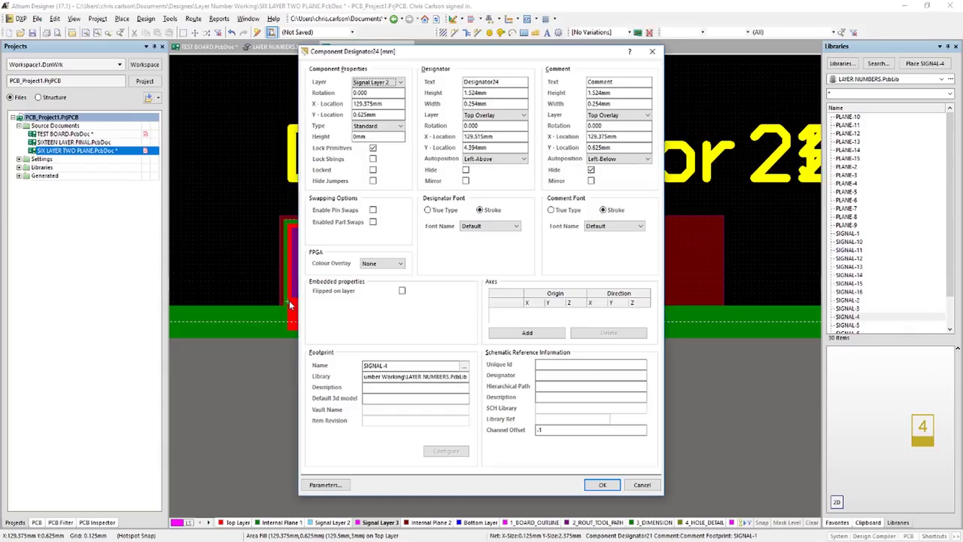
{"action": "left_click", "coordinate": [401, 82]}
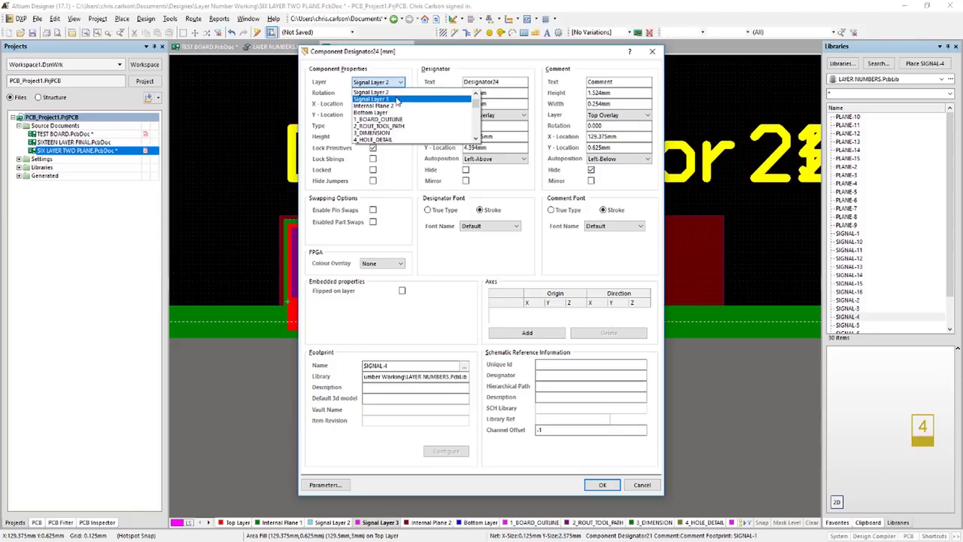
{"action": "left_click", "coordinate": [397, 100]}
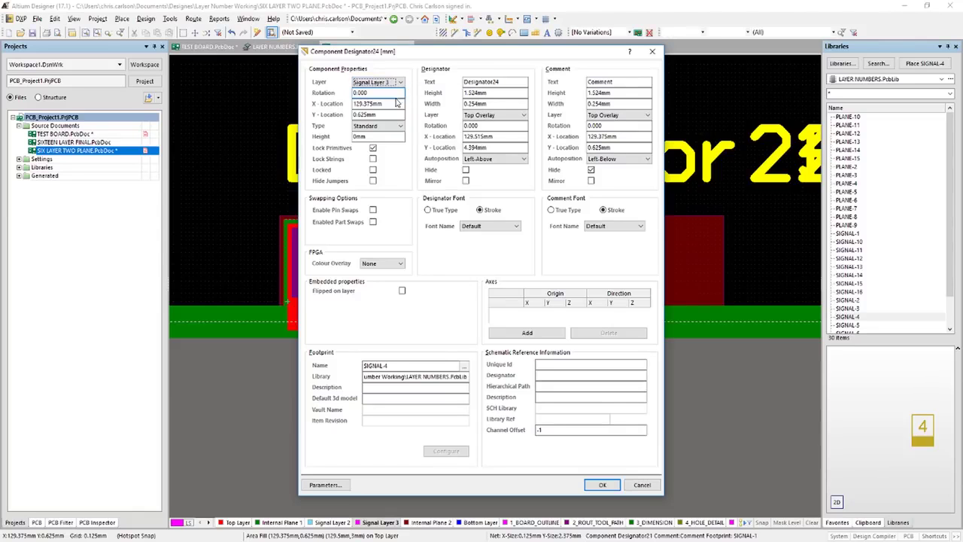
{"action": "left_click", "coordinate": [590, 485]}
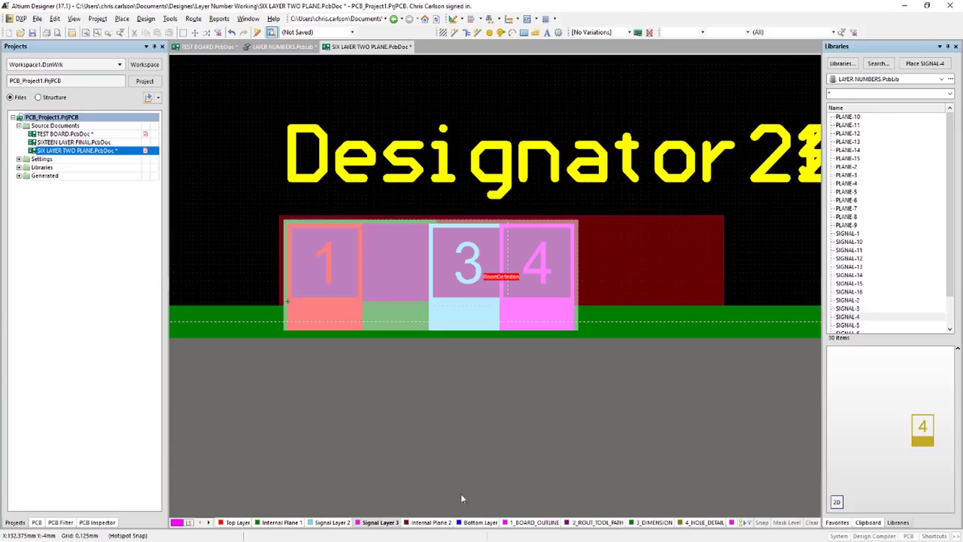
- Make Internal Plane 2 the active layer and bring in the PLANE-5 footprint with its layer set to Internal Plane 2
{"action": "left_click", "coordinate": [425, 523]}
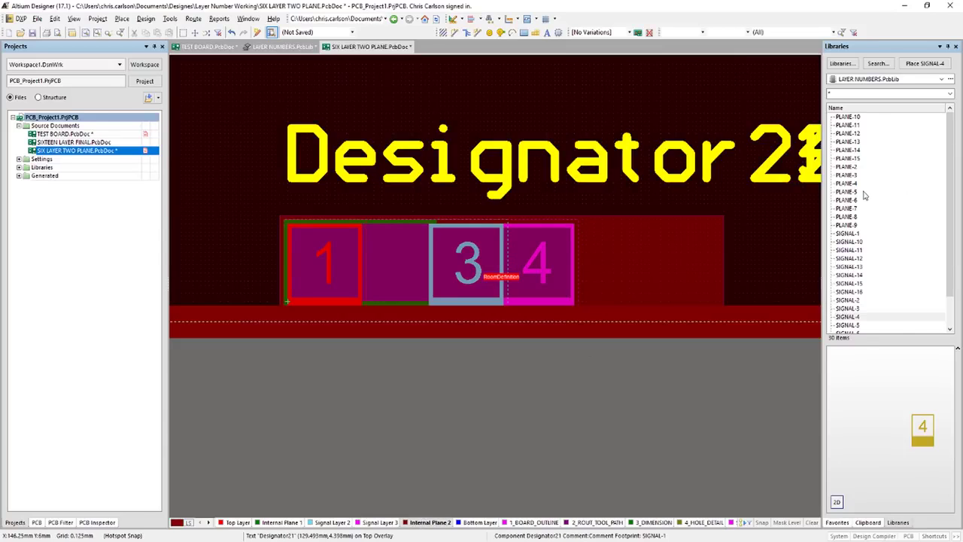
{"action": "left_click_drag", "start_coordinate": [847, 192], "coordinate": [303, 301]}
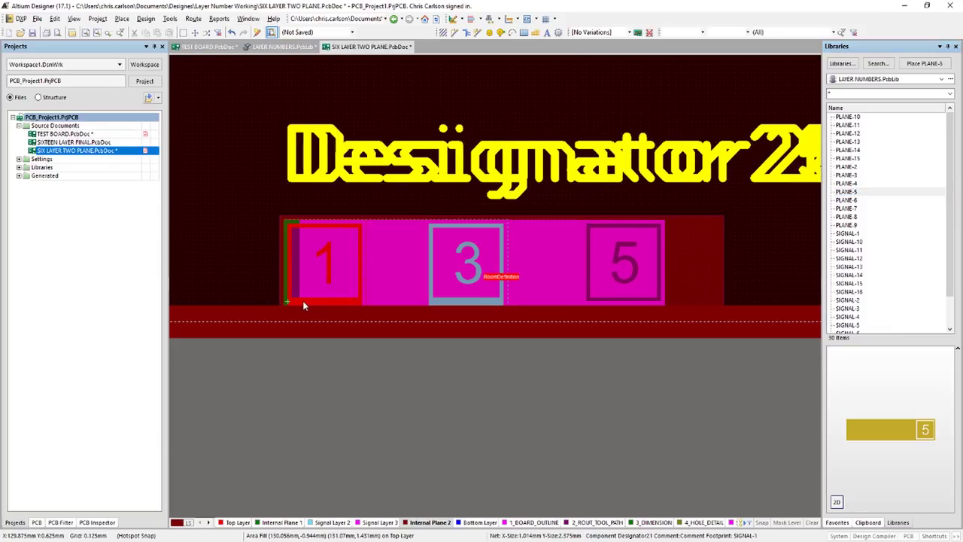
{"action": "key", "text": "Tab"}
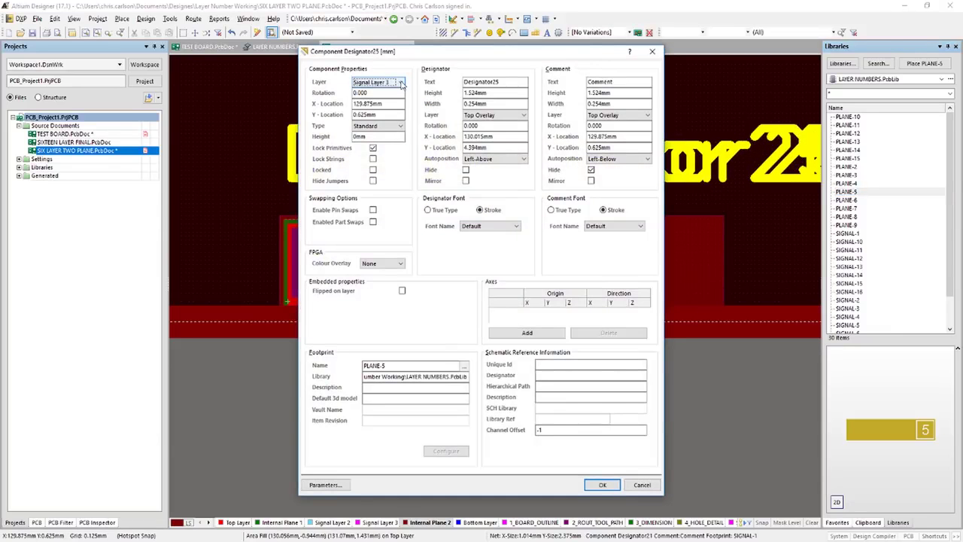
{"action": "left_click", "coordinate": [400, 82]}
{"action": "left_click", "coordinate": [390, 99]}
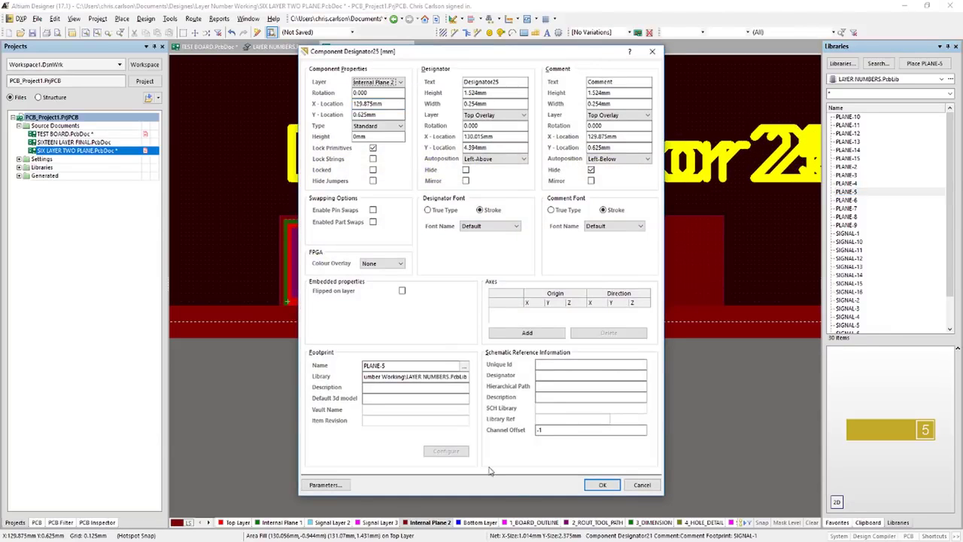
{"action": "left_click", "coordinate": [602, 486]}
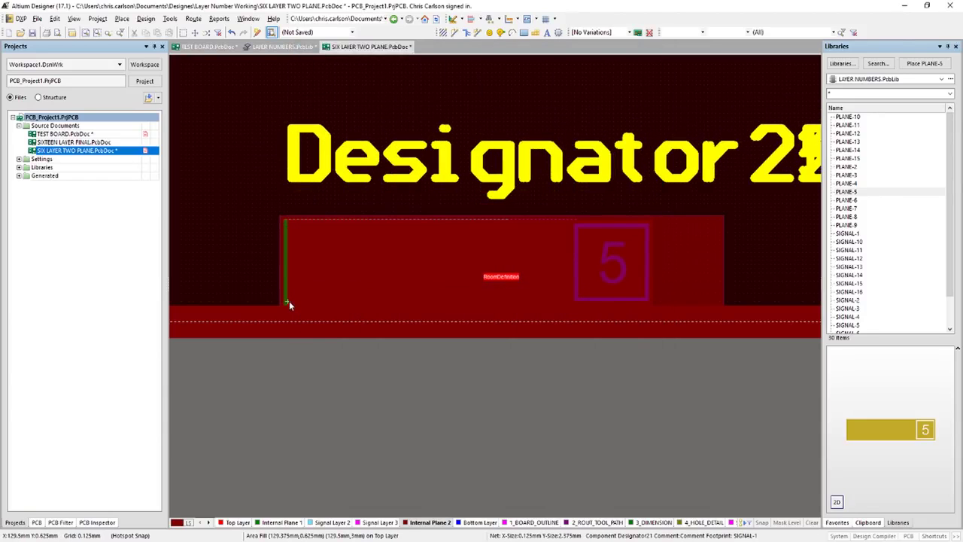
- Place the PLANE-5 footprint precisely on the room's origin mark, X 129.375 mm, Y 0.625 mm
{"action": "key", "text": "space"}
{"action": "left_click", "coordinate": [288, 305]}
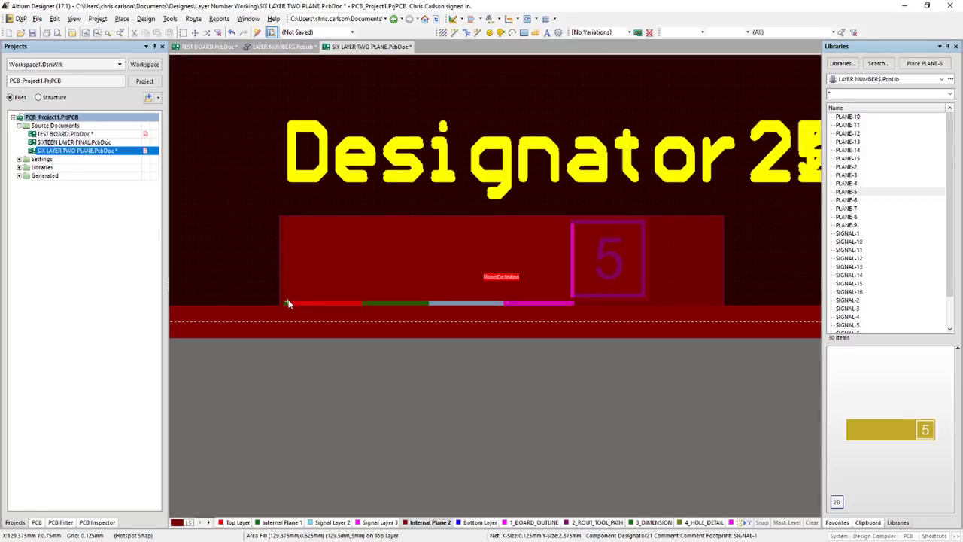
{"action": "key", "text": "y"}
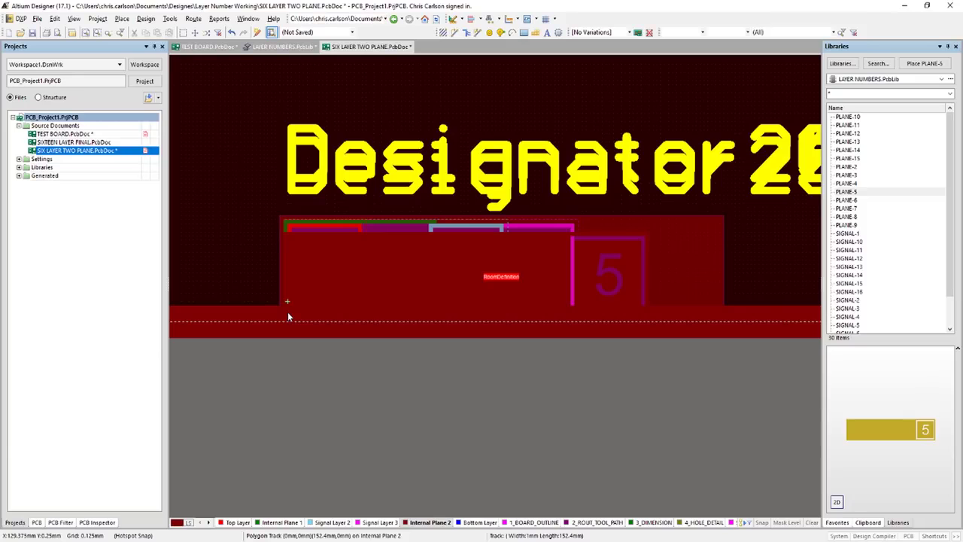
{"action": "key", "text": "y"}
{"action": "key", "text": "y"}
{"action": "key", "text": "y"}
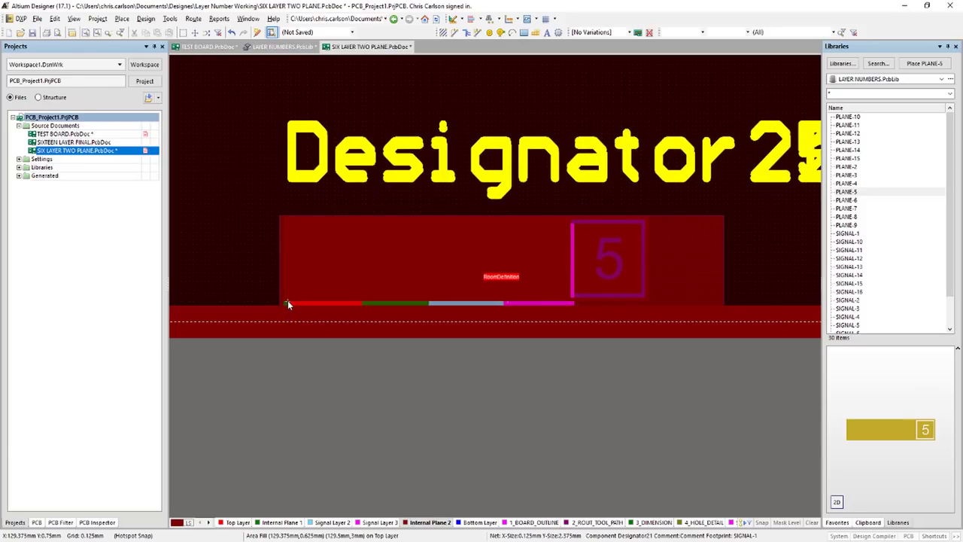
{"action": "scroll", "coordinate": [289, 302], "scroll_direction": "up", "scroll_amount": 2, "text": "ctrl"}
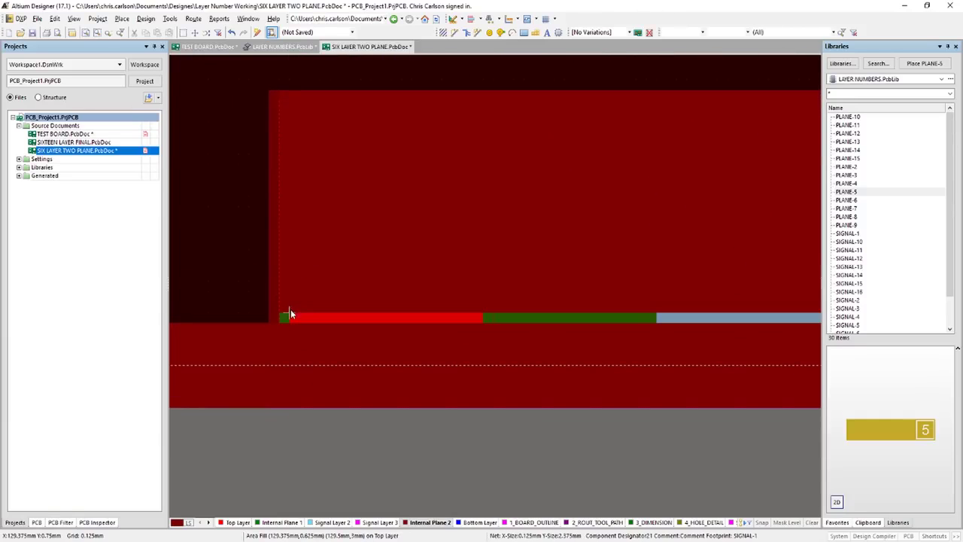
{"action": "key", "text": "y"}
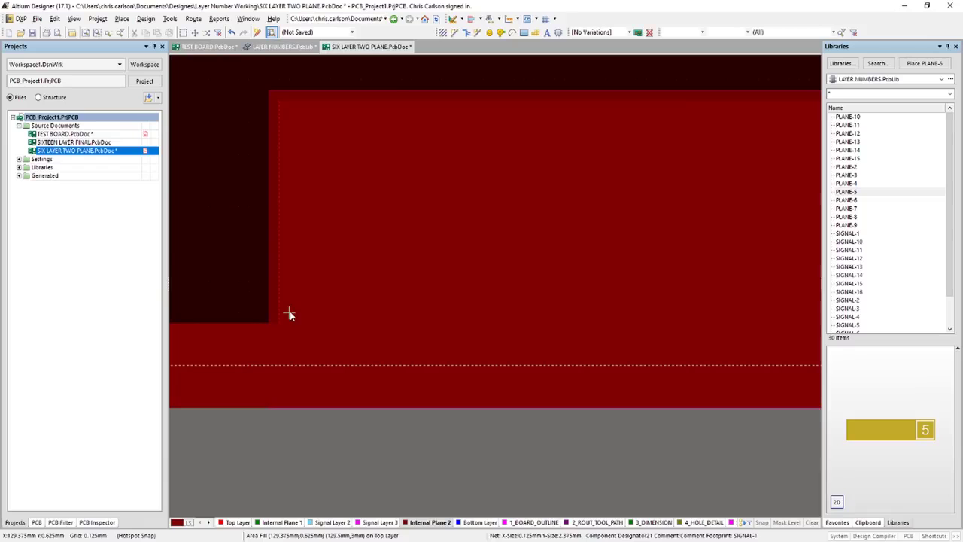
{"action": "left_click", "coordinate": [289, 315]}
{"action": "scroll", "coordinate": [338, 185], "scroll_direction": "down", "scroll_amount": 3, "text": "ctrl"}
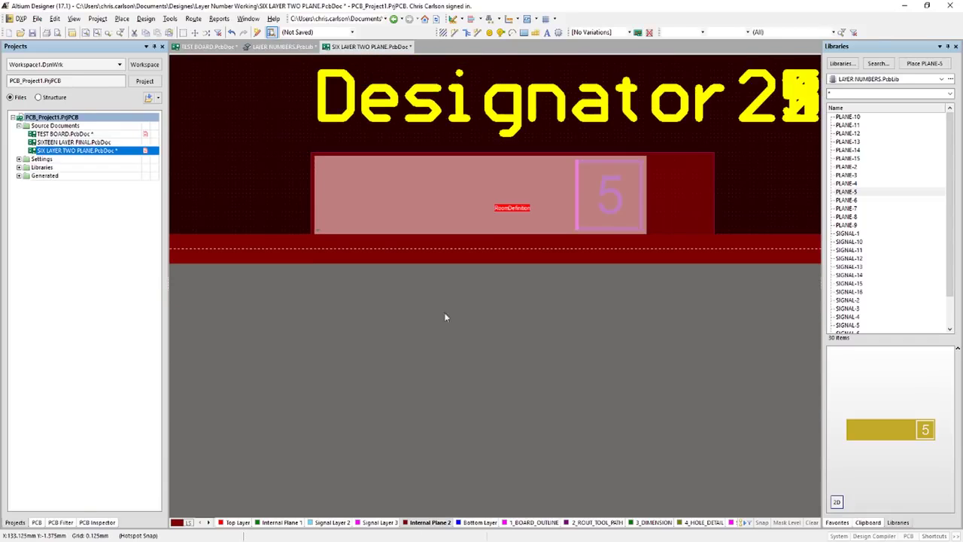
{"action": "left_click", "coordinate": [454, 347]}
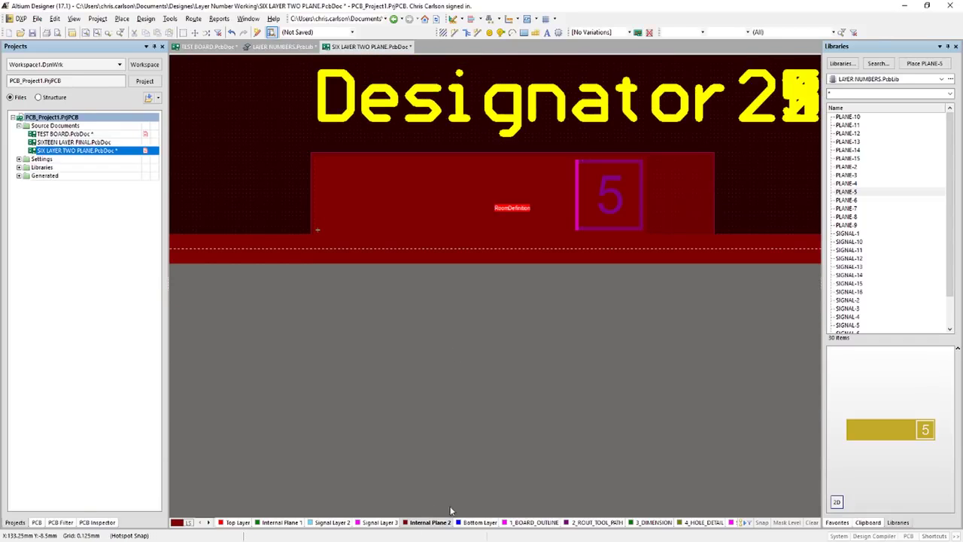
- Place the SIGNAL-6 footprint with its layer set to Bottom Layer at the same origin mark as the other layer numbers
{"action": "left_click", "coordinate": [480, 523]}
{"action": "scroll", "coordinate": [868, 298], "scroll_direction": "down", "scroll_amount": 2}
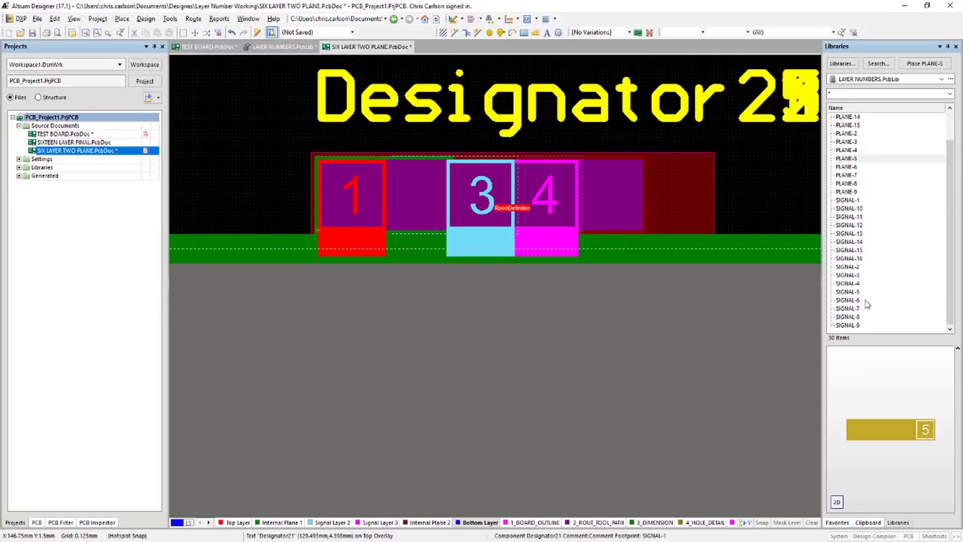
{"action": "double_click", "coordinate": [850, 301]}
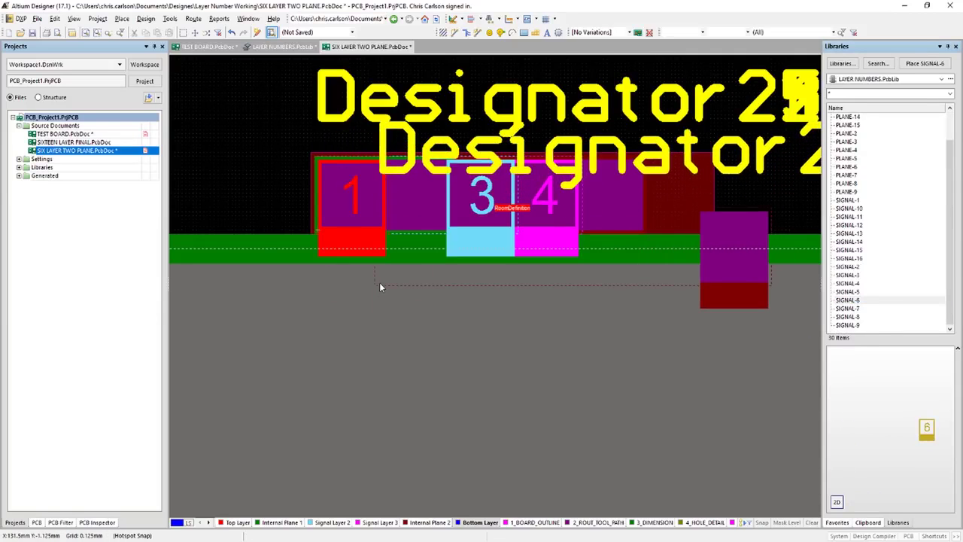
{"action": "key", "text": "Tab"}
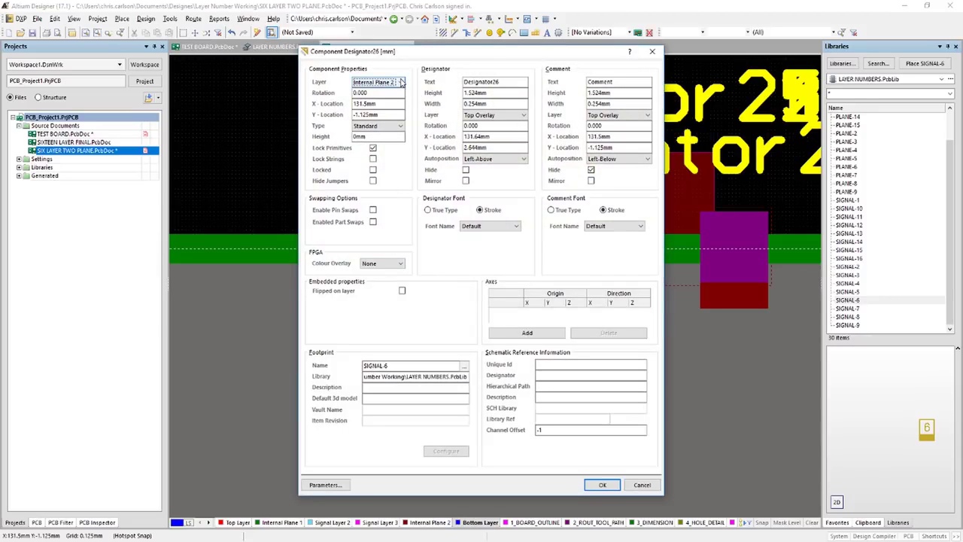
{"action": "left_click", "coordinate": [402, 82]}
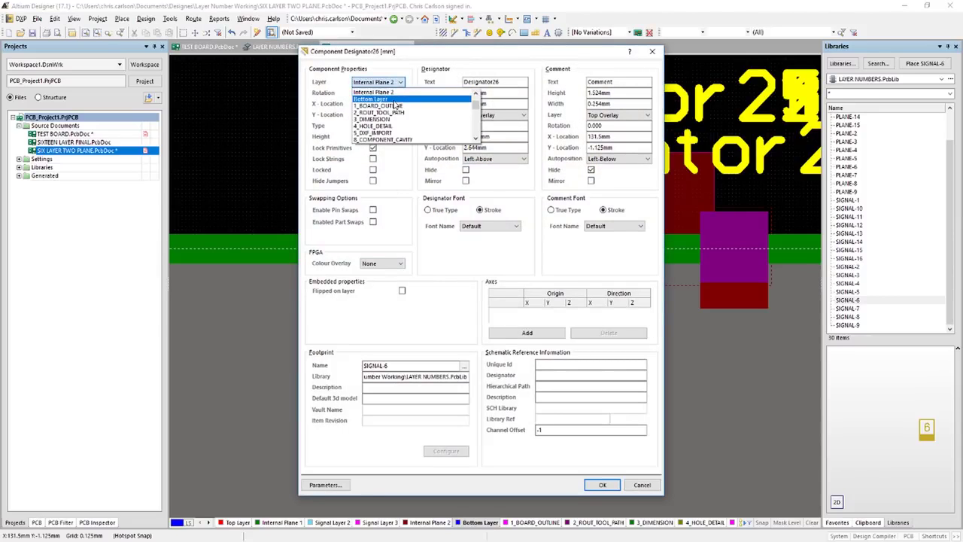
{"action": "left_click", "coordinate": [395, 98]}
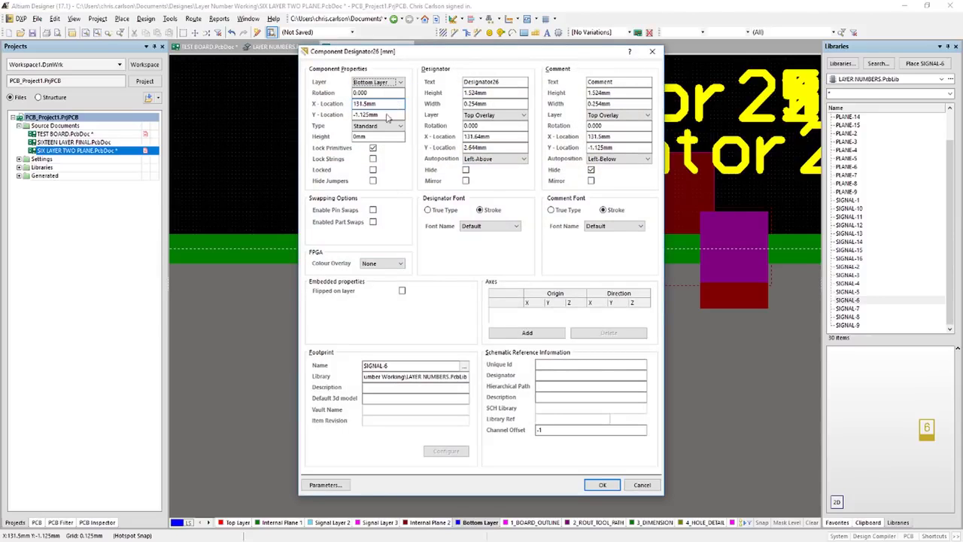
{"action": "left_click", "coordinate": [401, 292]}
{"action": "left_click", "coordinate": [603, 484]}
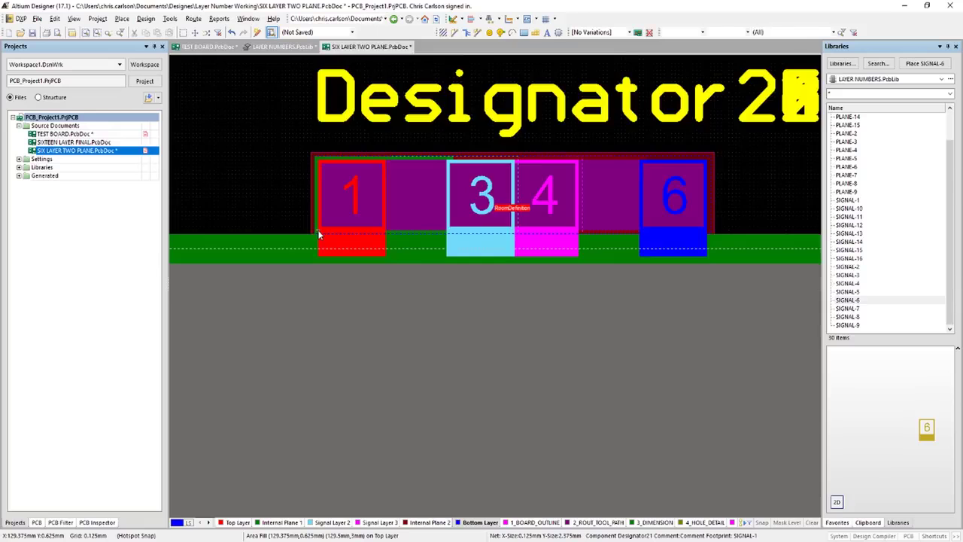
{"action": "scroll", "coordinate": [319, 236], "scroll_direction": "up", "scroll_amount": 3, "text": "ctrl"}
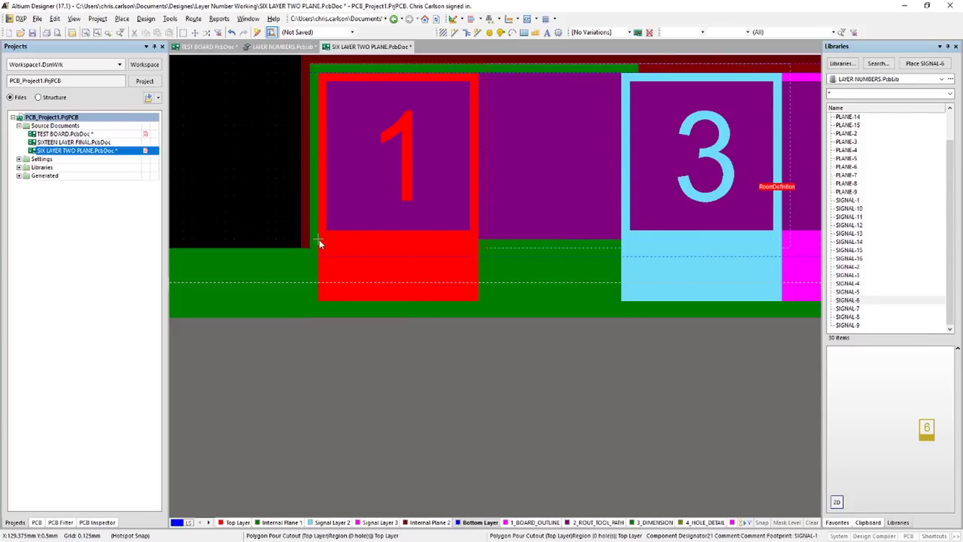
{"action": "left_click", "coordinate": [319, 242]}
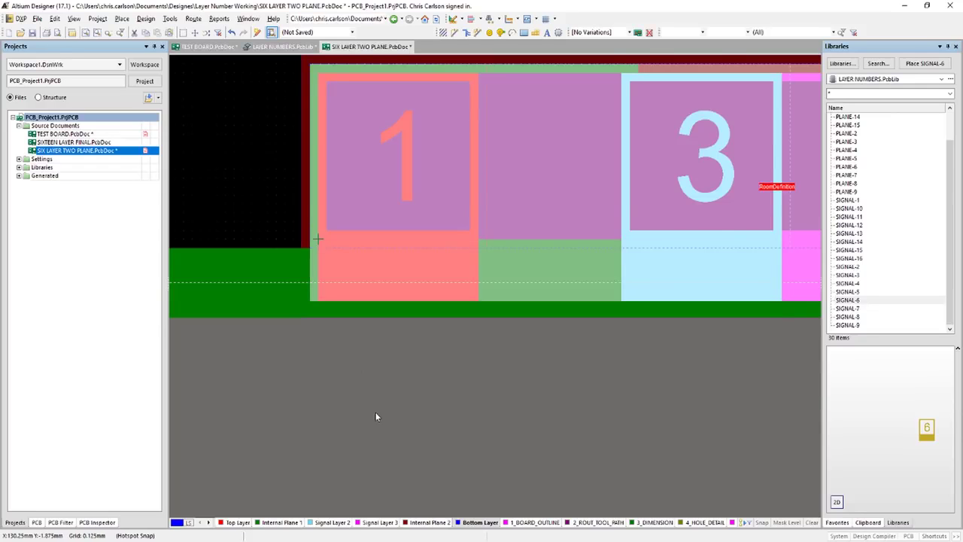
- Select all six placed layer number footprints together and open their shared properties for editing
{"action": "left_click", "coordinate": [356, 375]}
{"action": "scroll", "coordinate": [359, 369], "scroll_direction": "down", "scroll_amount": 2, "text": "ctrl"}
{"action": "scroll", "coordinate": [356, 367], "scroll_direction": "down", "scroll_amount": 2, "text": "ctrl"}
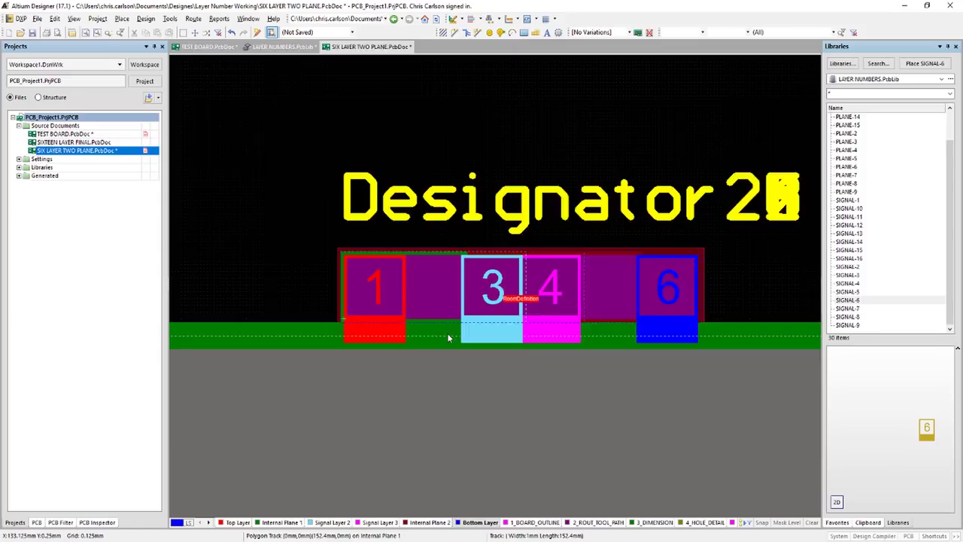
{"action": "scroll", "coordinate": [447, 333], "scroll_direction": "down", "scroll_amount": 3, "text": "ctrl"}
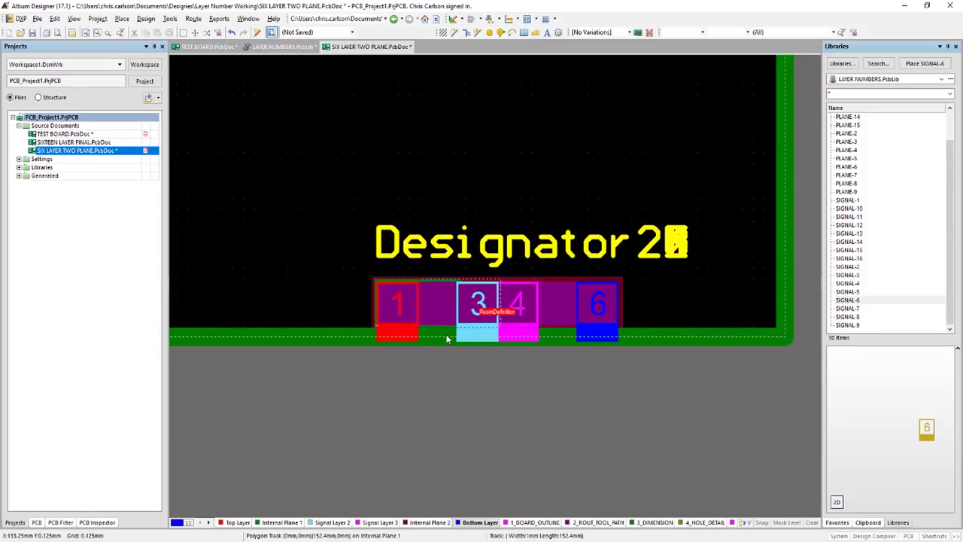
{"action": "key", "text": "p"}
{"action": "key", "text": "f"}
{"action": "left_click", "coordinate": [337, 193]}
{"action": "left_click", "coordinate": [695, 421]}
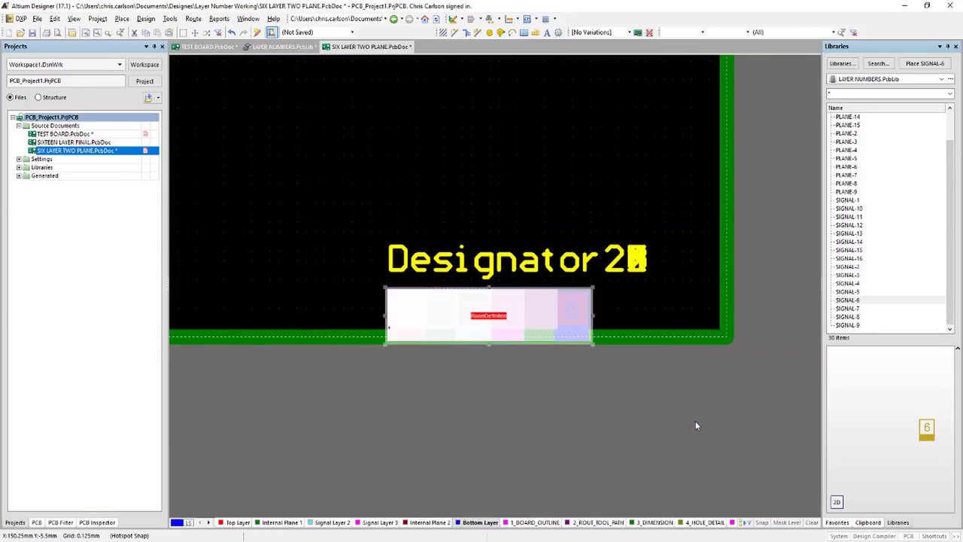
{"action": "left_click", "coordinate": [97, 523]}
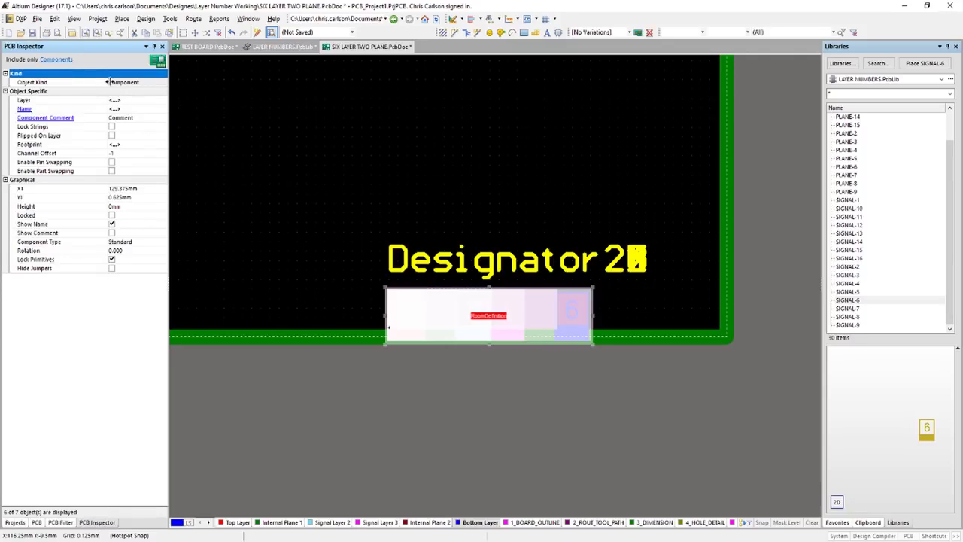
- Set the inspector to display all object types, then restrict it again to display only components
{"action": "left_click", "coordinate": [58, 59]}
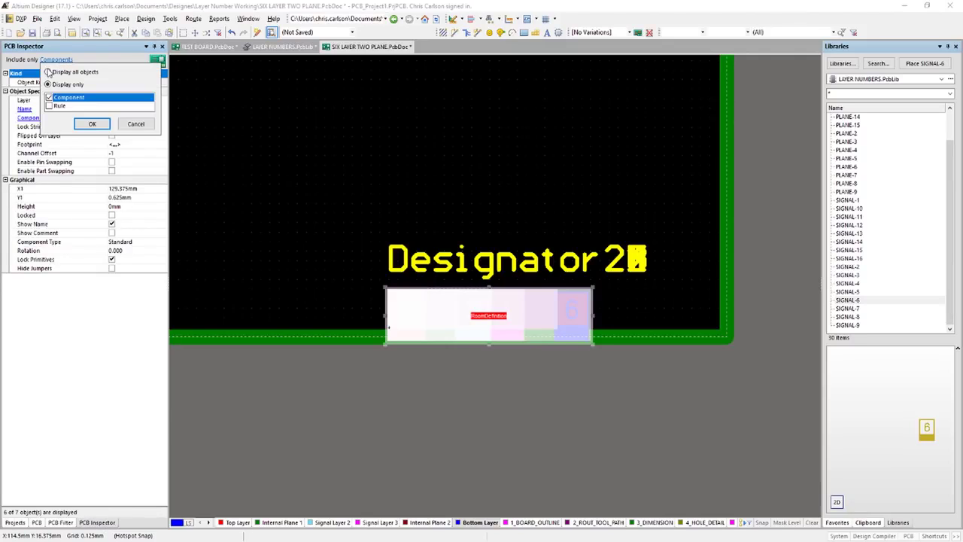
{"action": "left_click", "coordinate": [48, 72]}
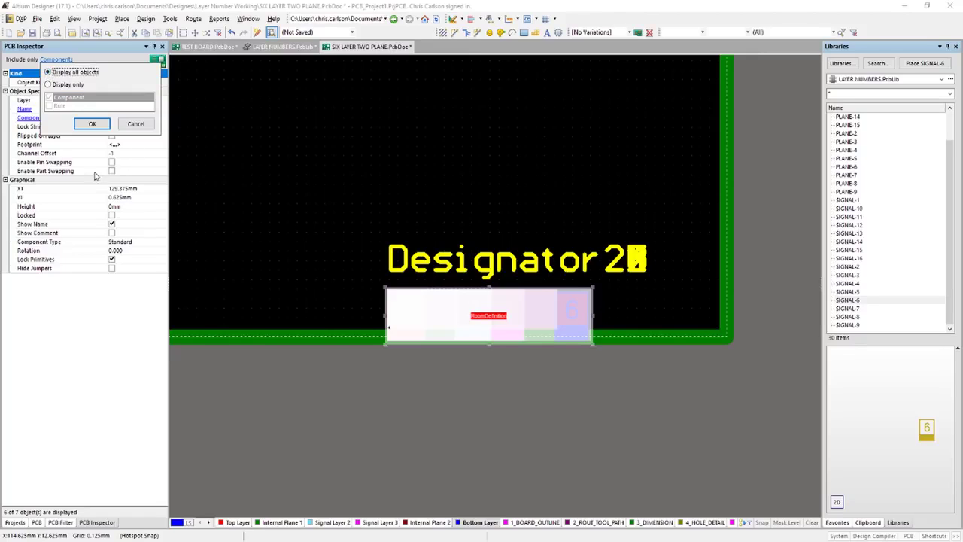
{"action": "left_click", "coordinate": [88, 124]}
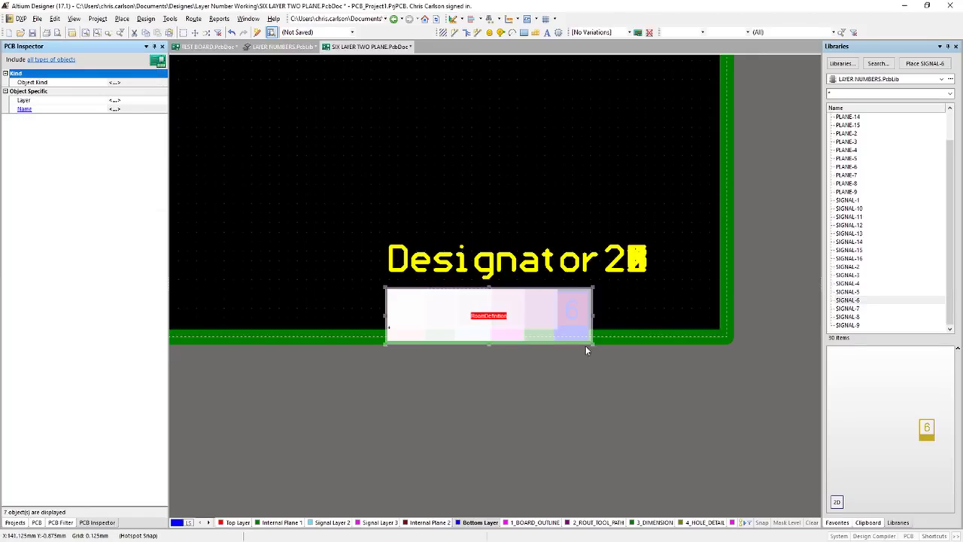
{"action": "left_click", "coordinate": [63, 60]}
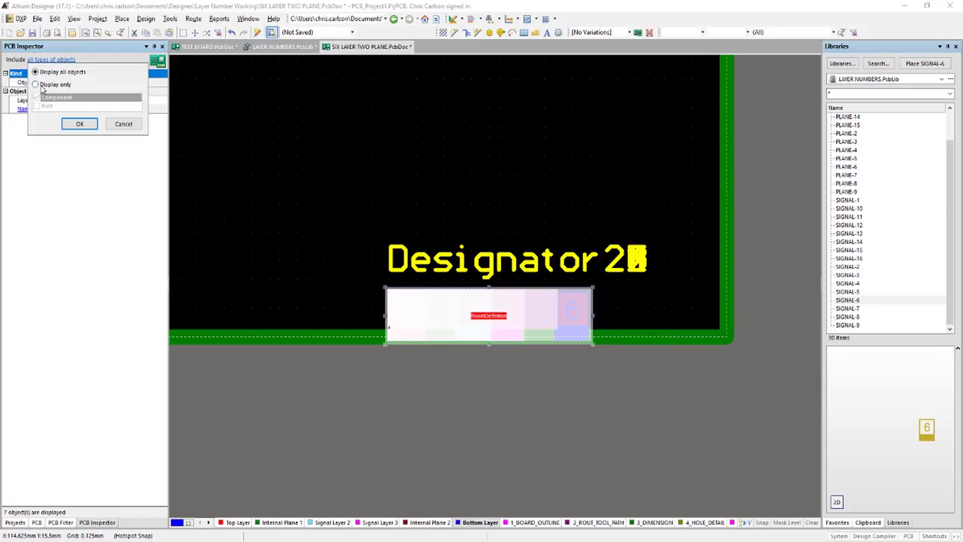
{"action": "left_click", "coordinate": [49, 84]}
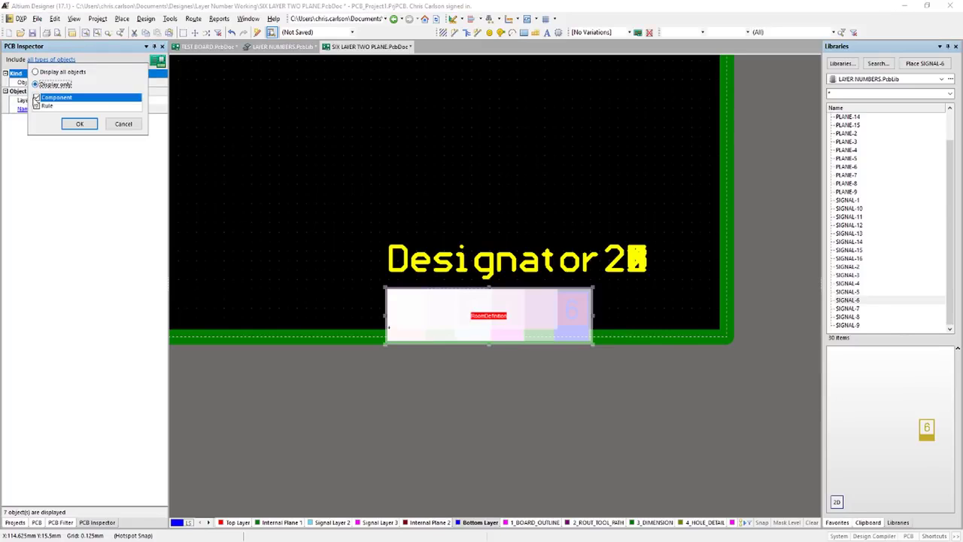
{"action": "left_click", "coordinate": [79, 124]}
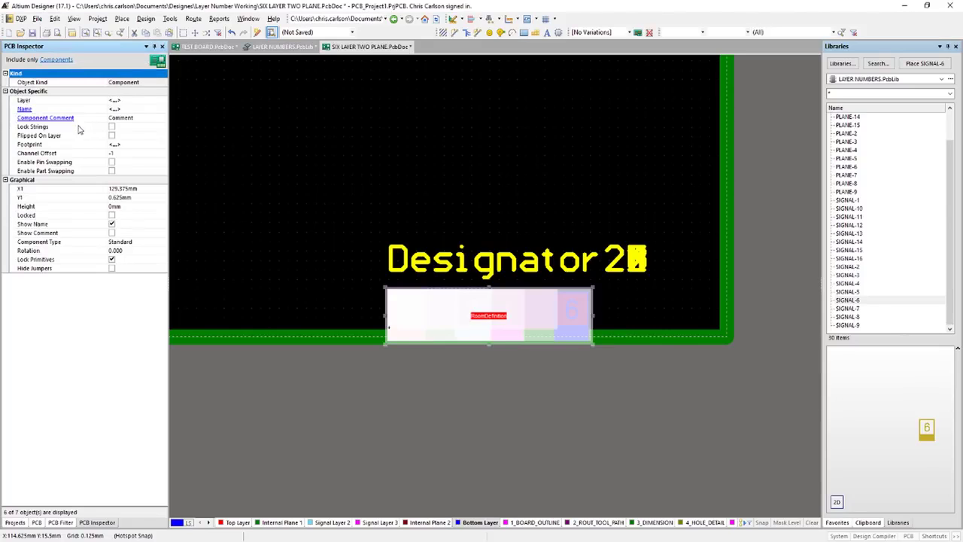
- Turn off Lock Primitives for the six footprints and hide their designator texts
{"action": "left_click", "coordinate": [111, 260]}
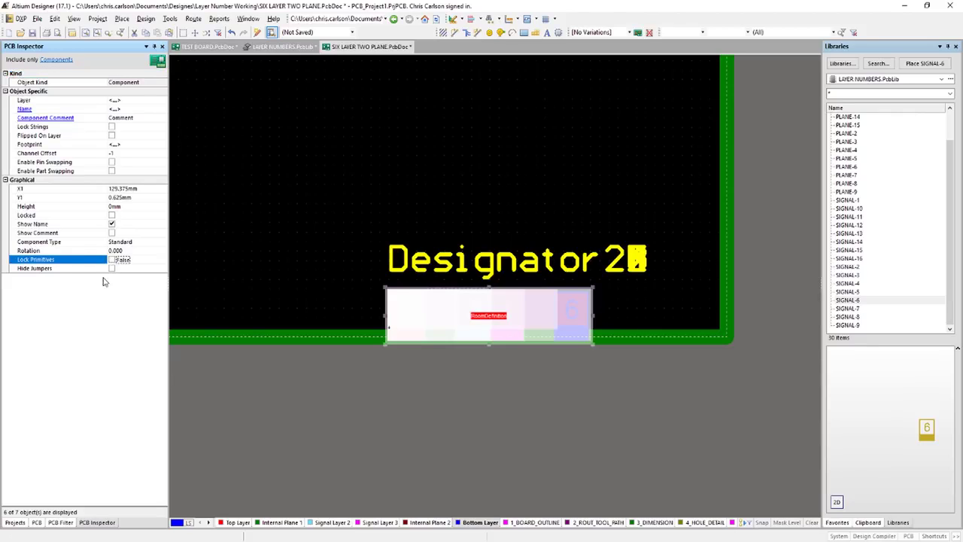
{"action": "left_click", "coordinate": [25, 110]}
{"action": "left_click", "coordinate": [61, 60]}
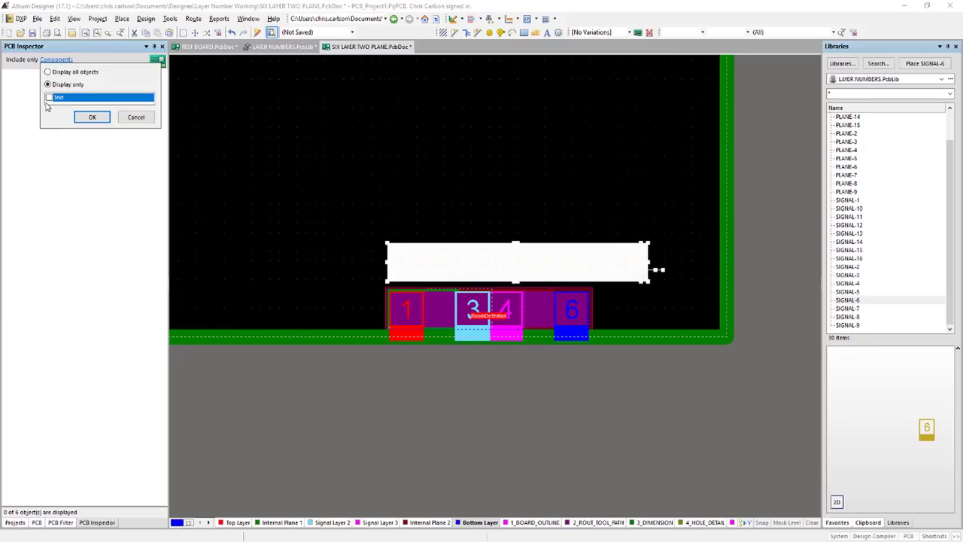
{"action": "left_click", "coordinate": [89, 116]}
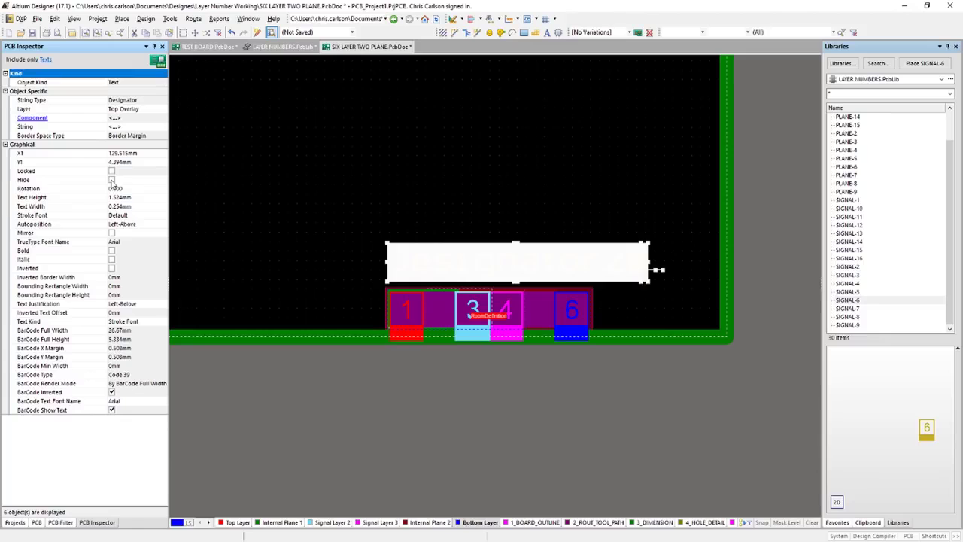
{"action": "left_click", "coordinate": [112, 180]}
{"action": "left_click", "coordinate": [421, 400]}
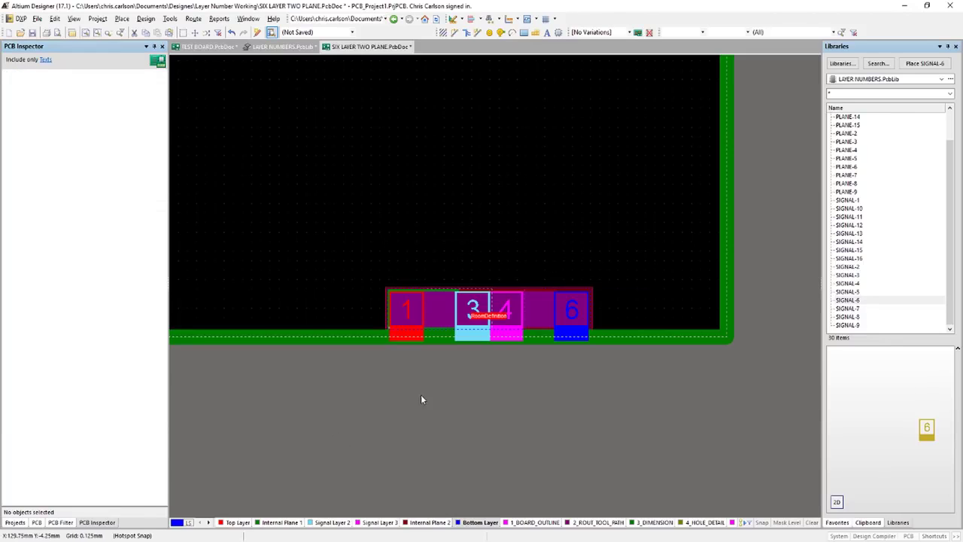
- Make Top Layer the active layer and show the layer number area in single layer mode
{"action": "scroll", "coordinate": [417, 399], "scroll_direction": "up", "scroll_amount": 3, "text": "ctrl"}
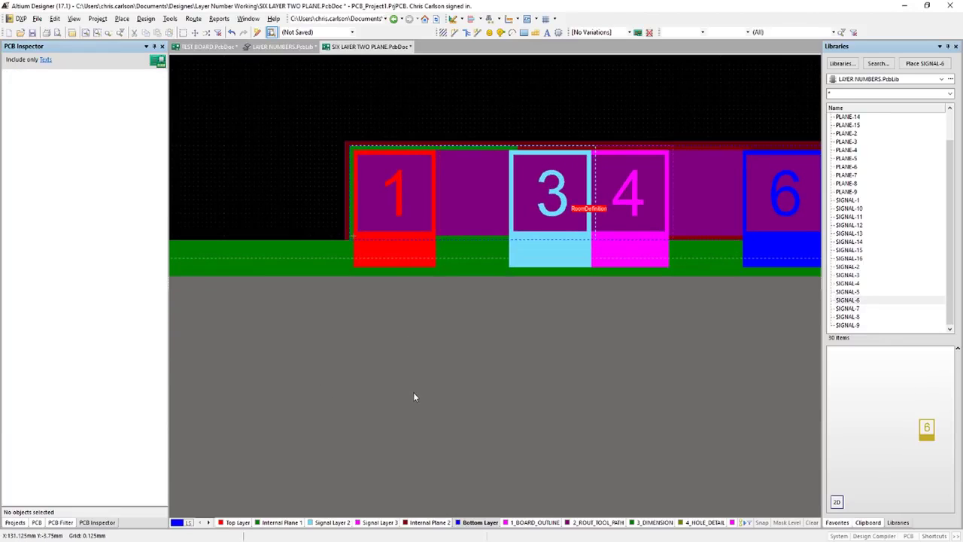
{"action": "scroll", "coordinate": [413, 397], "scroll_direction": "up", "scroll_amount": 2}
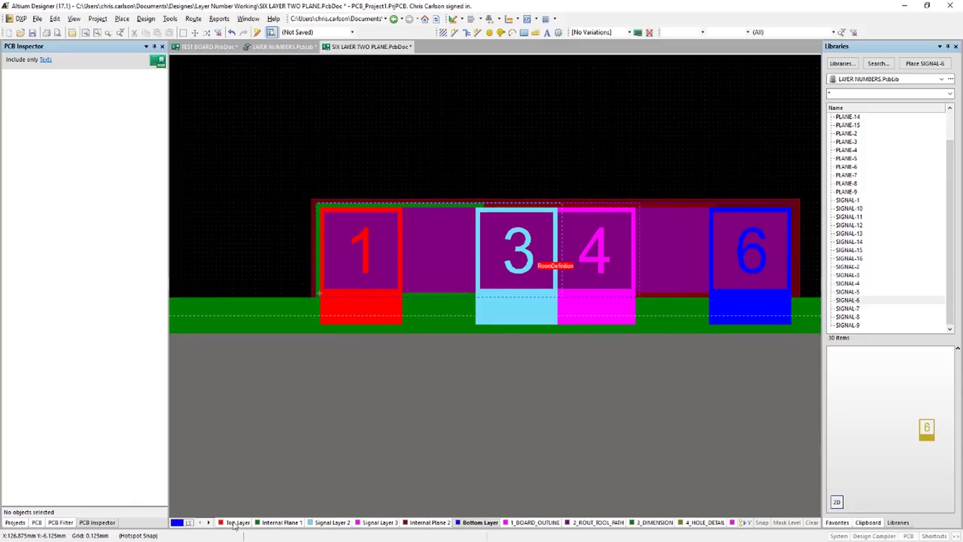
{"action": "left_click", "coordinate": [238, 522]}
{"action": "scroll", "coordinate": [445, 372], "scroll_direction": "left", "scroll_amount": 1, "text": "shift"}
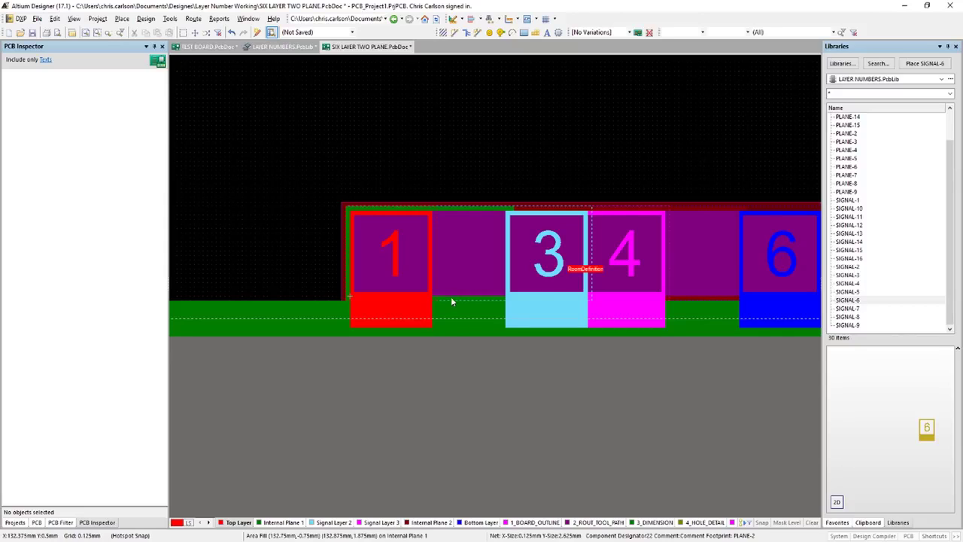
{"action": "right_click_drag", "start_coordinate": [577, 165], "coordinate": [520, 174]}
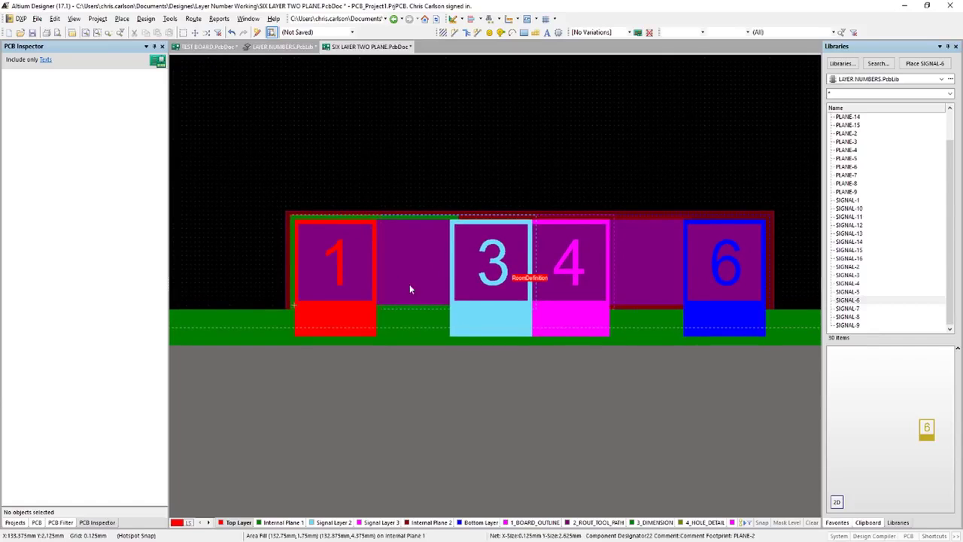
{"action": "scroll", "coordinate": [324, 320], "scroll_direction": "up", "scroll_amount": 1, "text": "ctrl"}
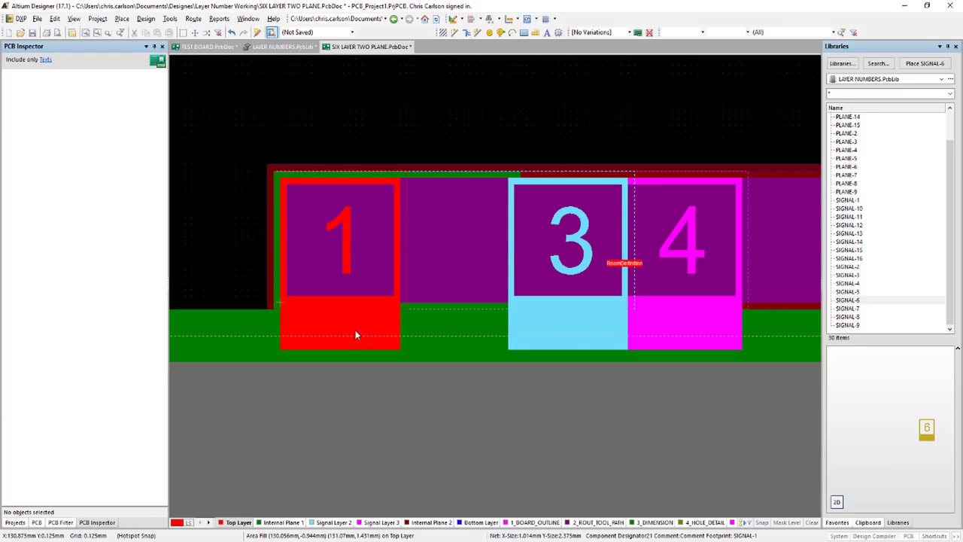
{"action": "key", "text": "shift+s"}
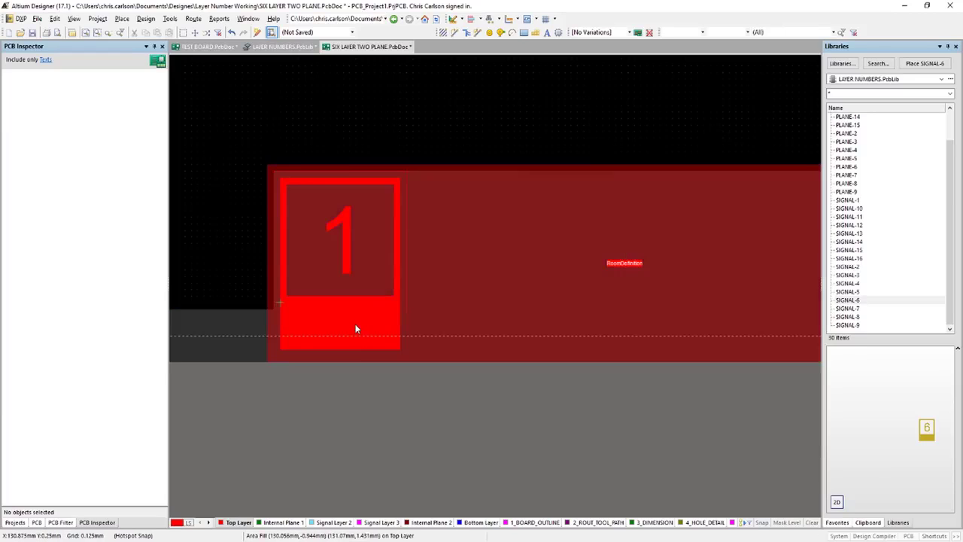
- Stretch the Top Layer polygon pour cutout around the number 1 to the right end of the layer number block
{"action": "left_click", "coordinate": [405, 286]}
{"action": "double_click", "coordinate": [405, 285]}
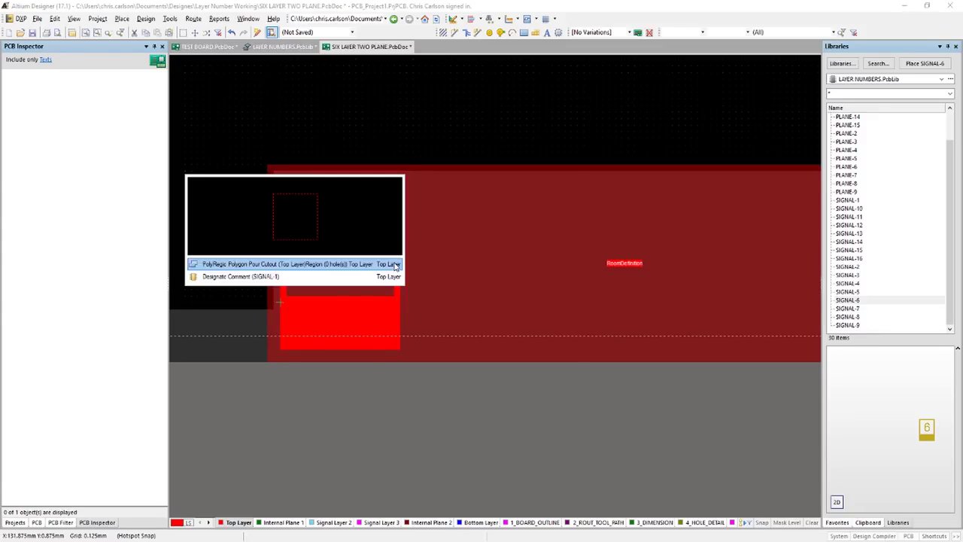
{"action": "left_click", "coordinate": [391, 265]}
{"action": "left_click", "coordinate": [504, 395]}
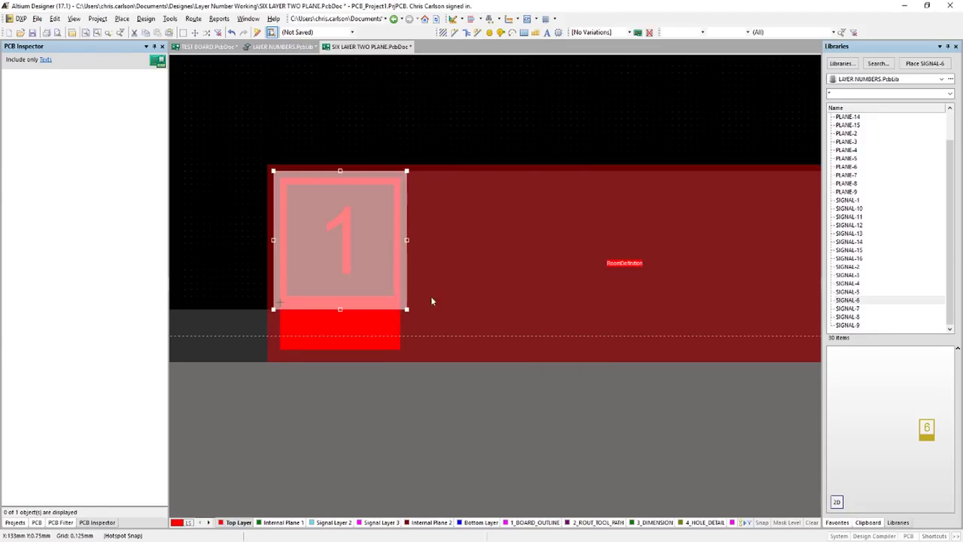
{"action": "left_click_drag", "start_coordinate": [409, 250], "coordinate": [763, 266]}
{"action": "left_click", "coordinate": [625, 457]}
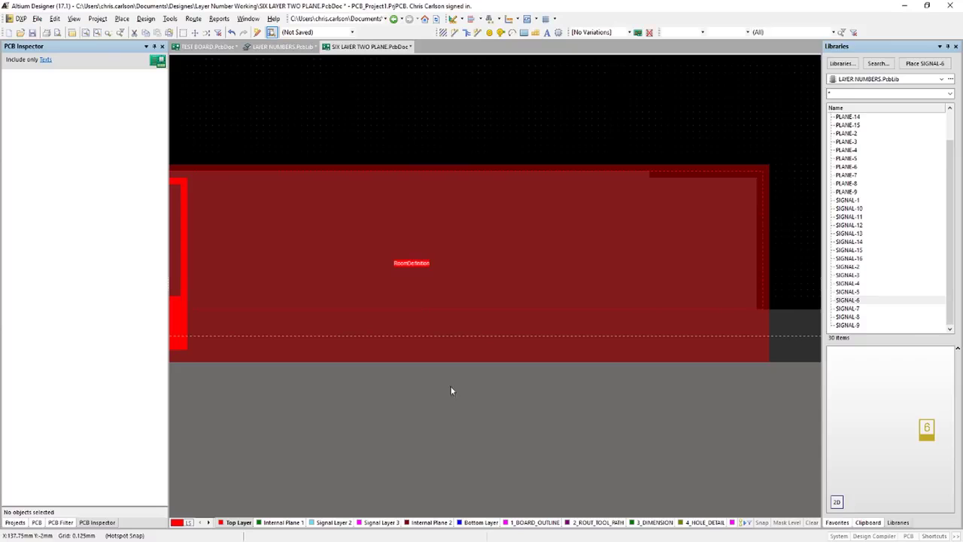
- On Internal Plane 1, stretch the narrow area fill beside the number 2 to the right end of the layer number block
{"action": "right_click_drag", "start_coordinate": [360, 100], "coordinate": [429, 101]}
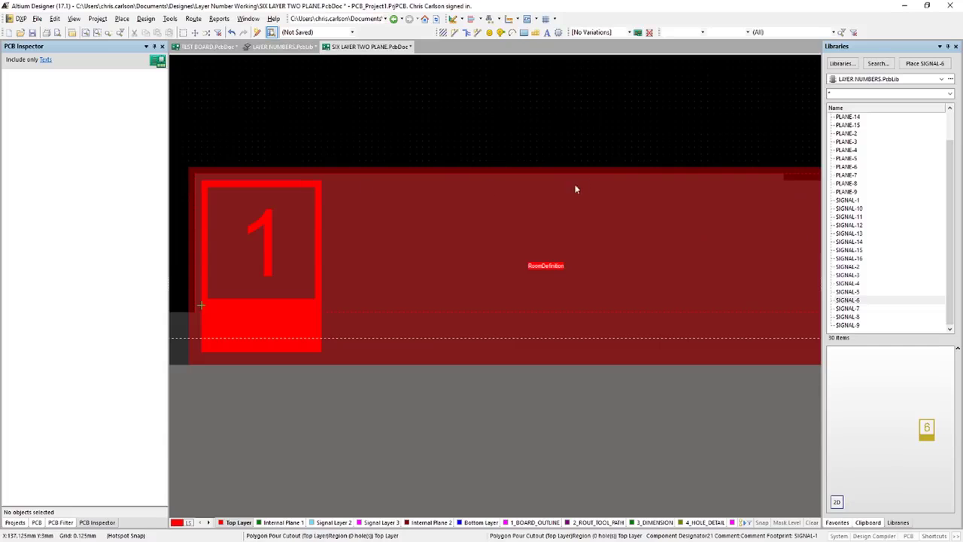
{"action": "left_click", "coordinate": [280, 523]}
{"action": "right_click_drag", "start_coordinate": [456, 396], "coordinate": [430, 410]}
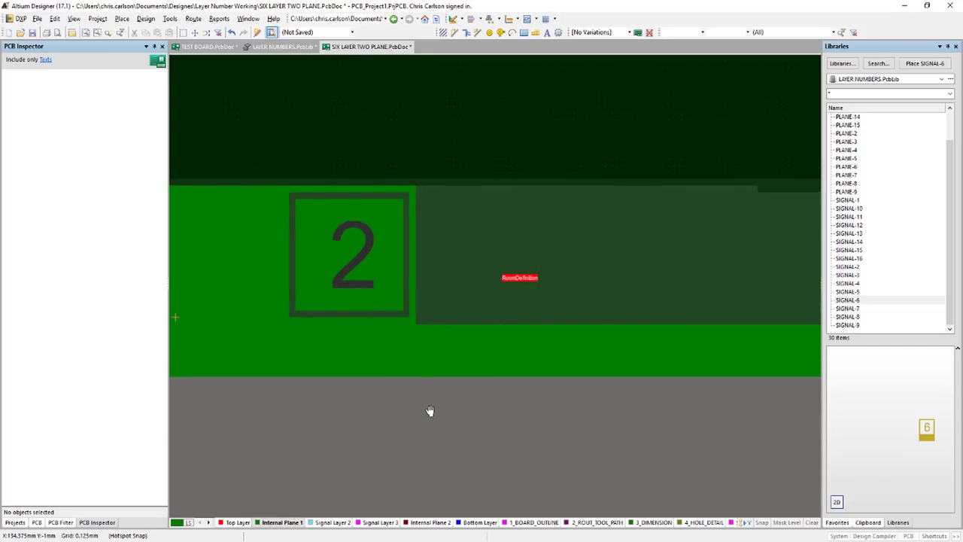
{"action": "left_click", "coordinate": [412, 255]}
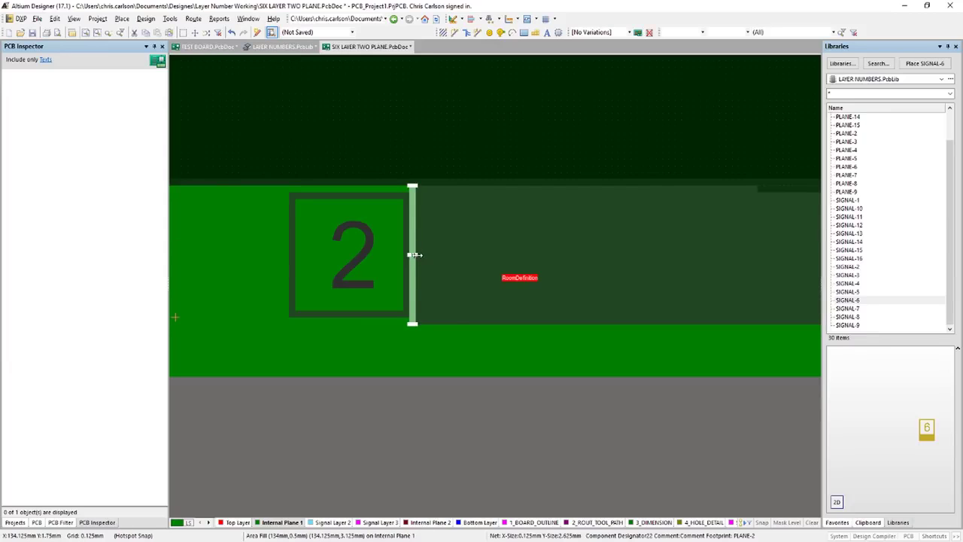
{"action": "left_click_drag", "start_coordinate": [415, 255], "coordinate": [674, 269]}
{"action": "left_click", "coordinate": [641, 457]}
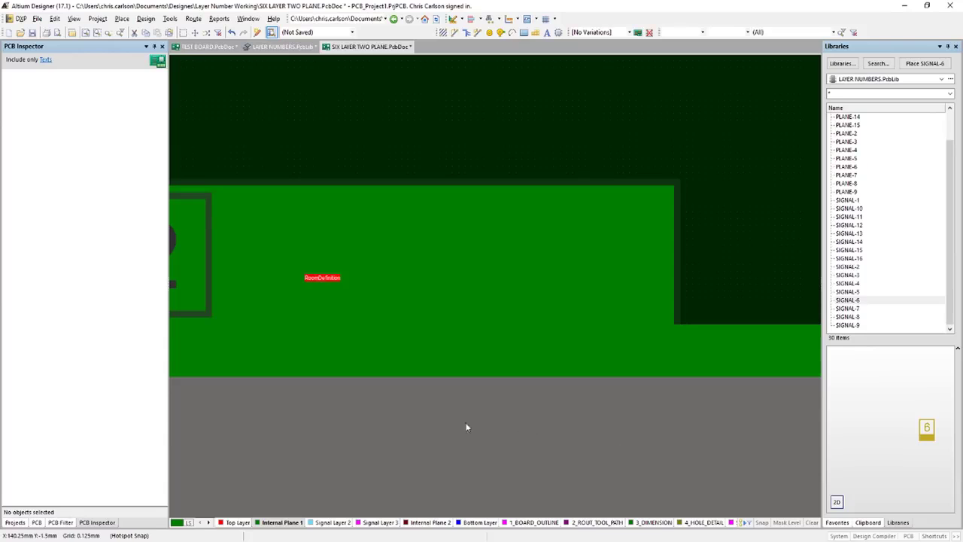
- On Signal Layer 2, stretch the polygon pour cutout around the number 3 to the right end of the layer number block
{"action": "right_click_drag", "start_coordinate": [383, 441], "coordinate": [440, 415]}
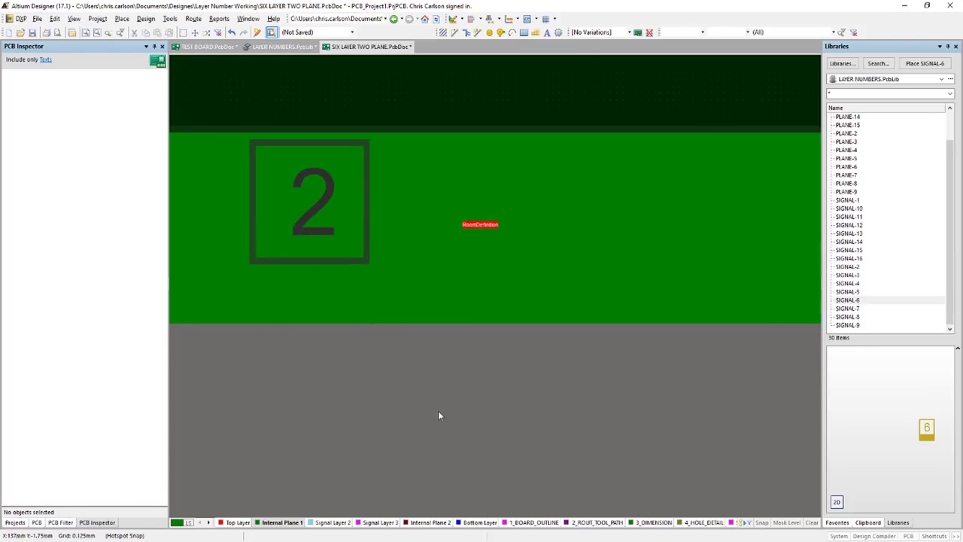
{"action": "left_click", "coordinate": [330, 523]}
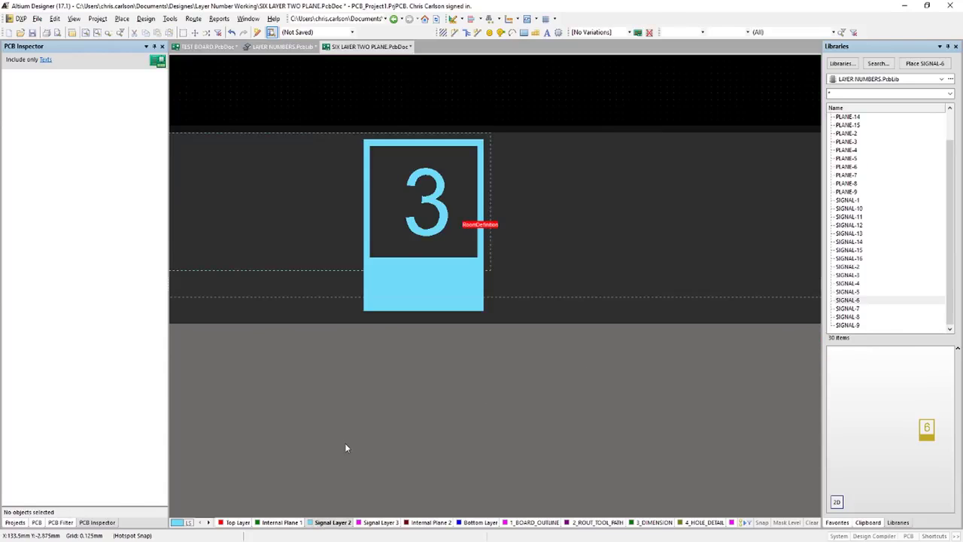
{"action": "left_click", "coordinate": [472, 201]}
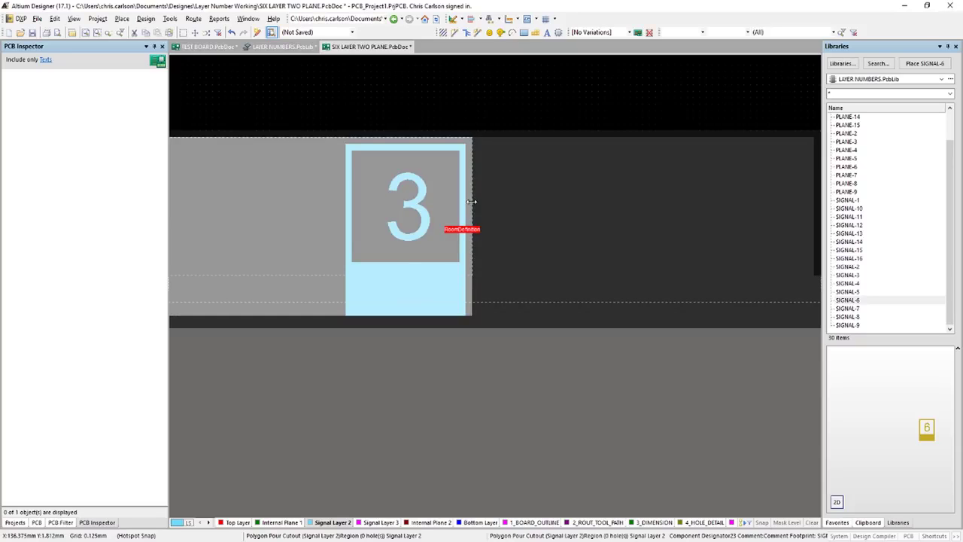
{"action": "left_click_drag", "start_coordinate": [471, 201], "coordinate": [813, 216]}
{"action": "right_click_drag", "start_coordinate": [703, 398], "coordinate": [516, 383]}
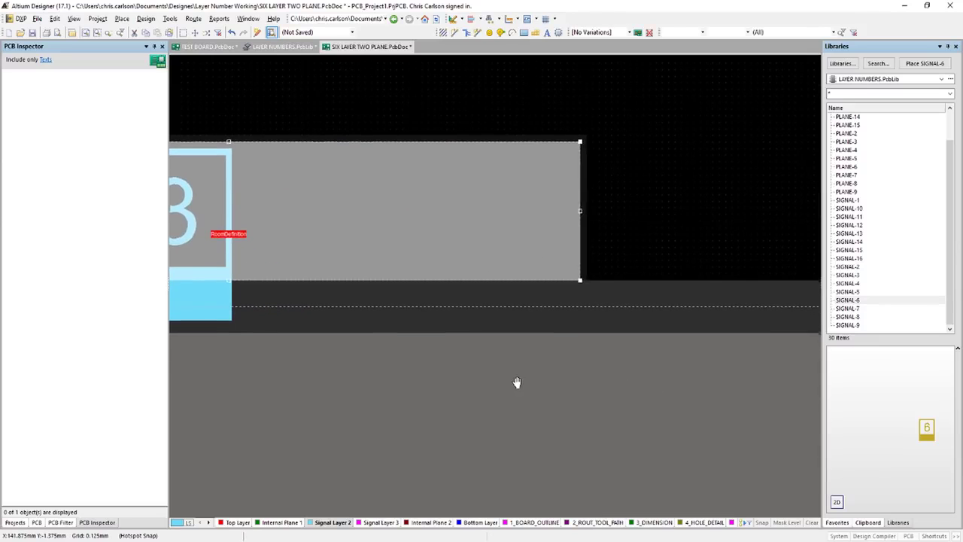
{"action": "left_click", "coordinate": [558, 342]}
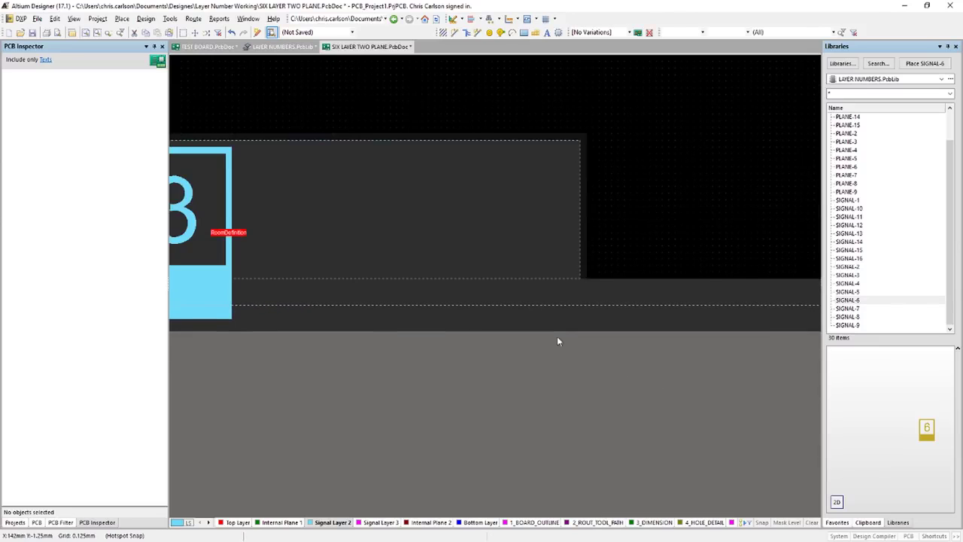
- On Signal Layer 3, stretch the polygon pour cutout around the number 4 to the right end of the layer number block
{"action": "left_click", "coordinate": [381, 523]}
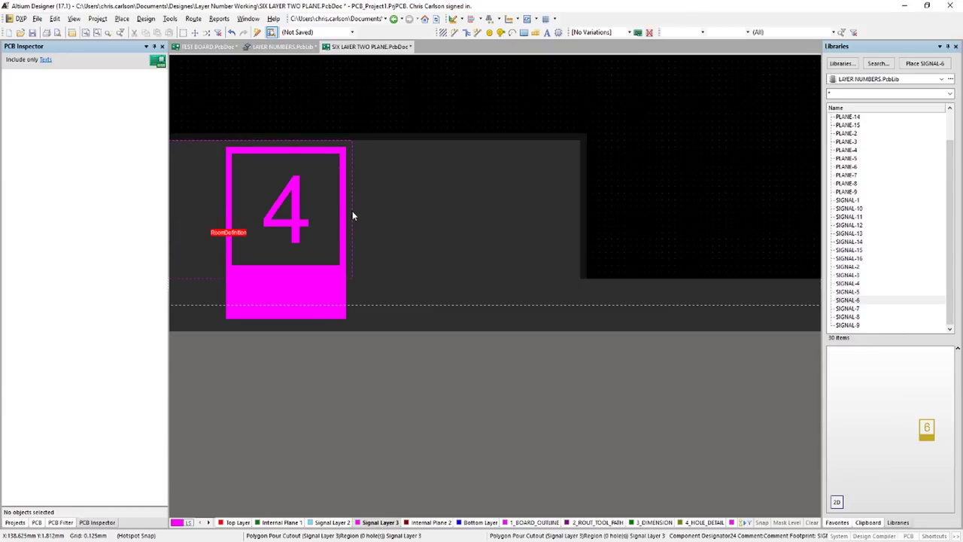
{"action": "key", "text": "ctrl+f"}
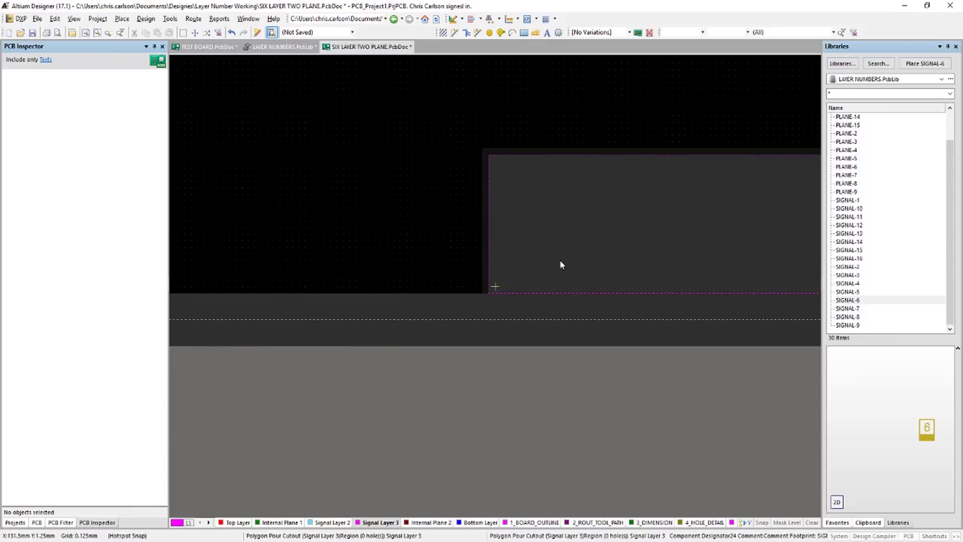
{"action": "key", "text": "ctrl+f"}
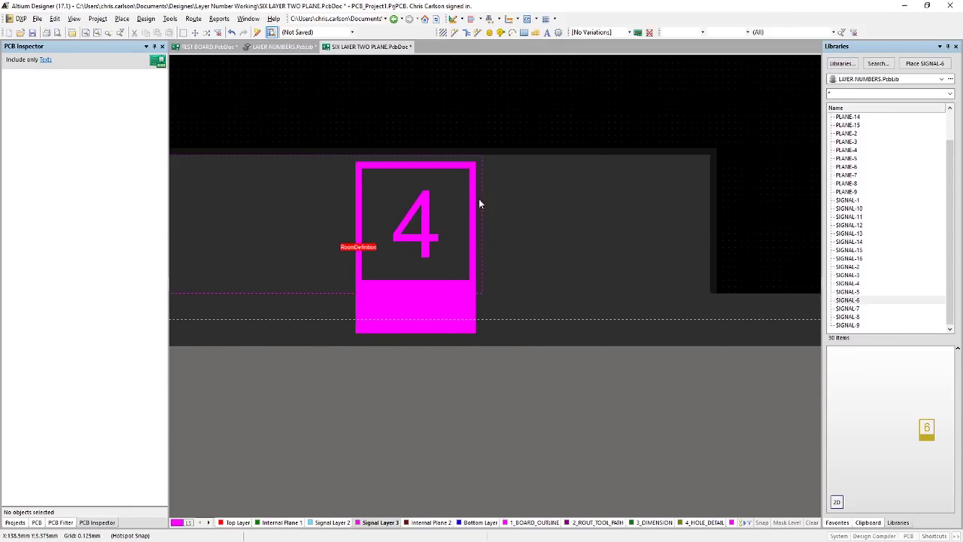
{"action": "left_click", "coordinate": [477, 228]}
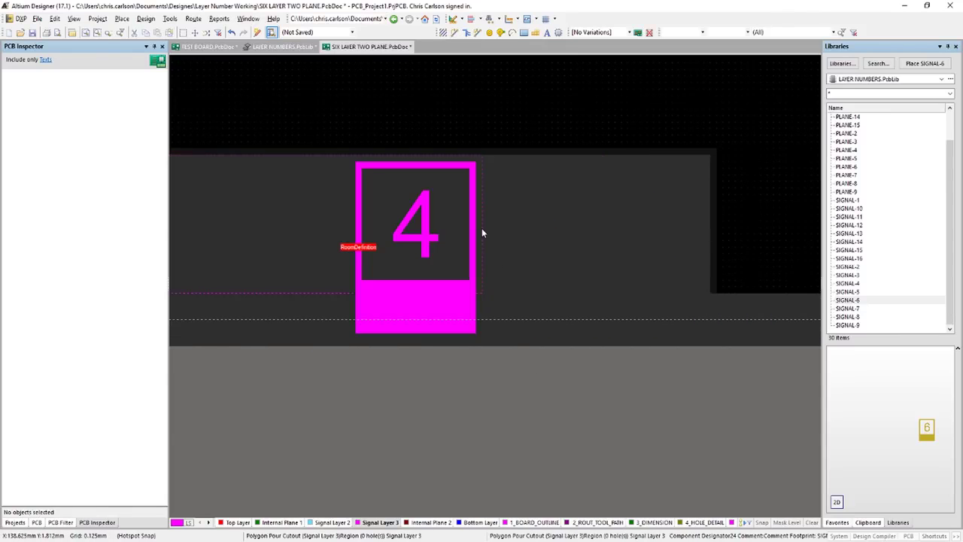
{"action": "left_click", "coordinate": [482, 228]}
{"action": "left_click", "coordinate": [473, 206]}
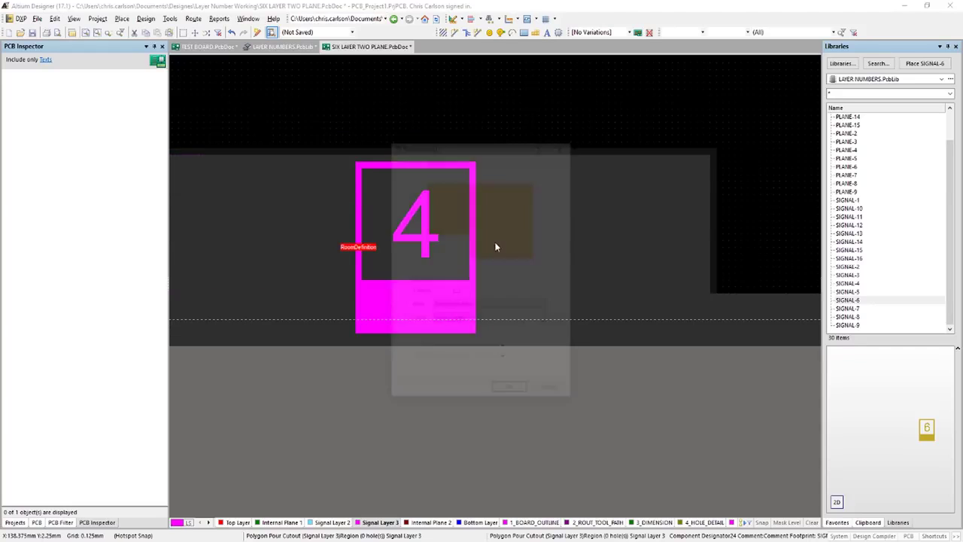
{"action": "left_click", "coordinate": [513, 394]}
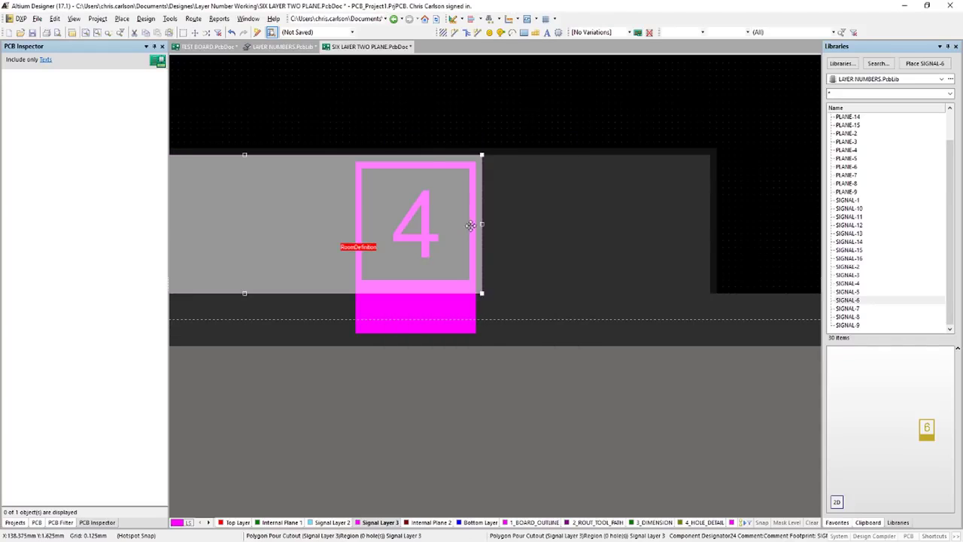
{"action": "left_click_drag", "start_coordinate": [485, 228], "coordinate": [711, 228]}
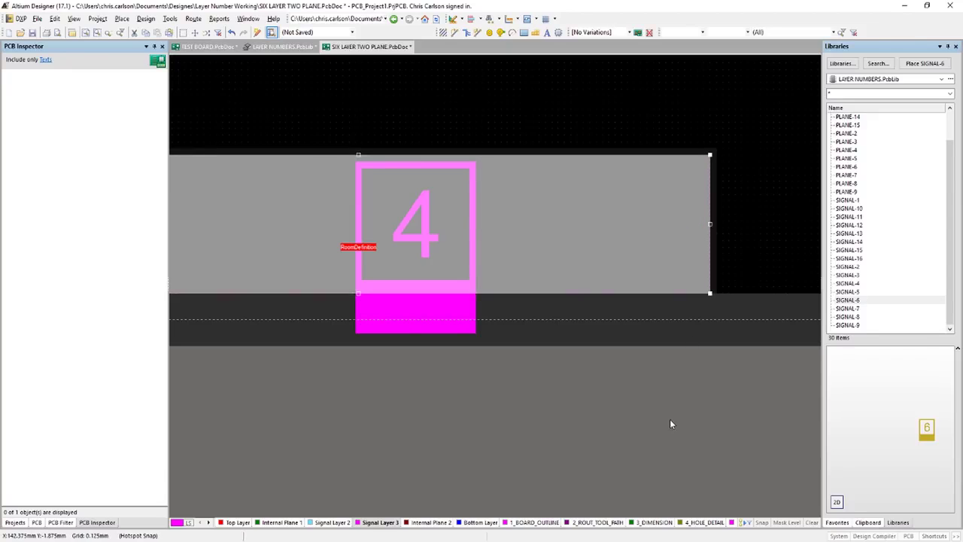
{"action": "left_click", "coordinate": [550, 461]}
- On Internal Plane 2, stretch the narrow area fill beside the number 5 to the right end of the layer number block
{"action": "left_click", "coordinate": [427, 522]}
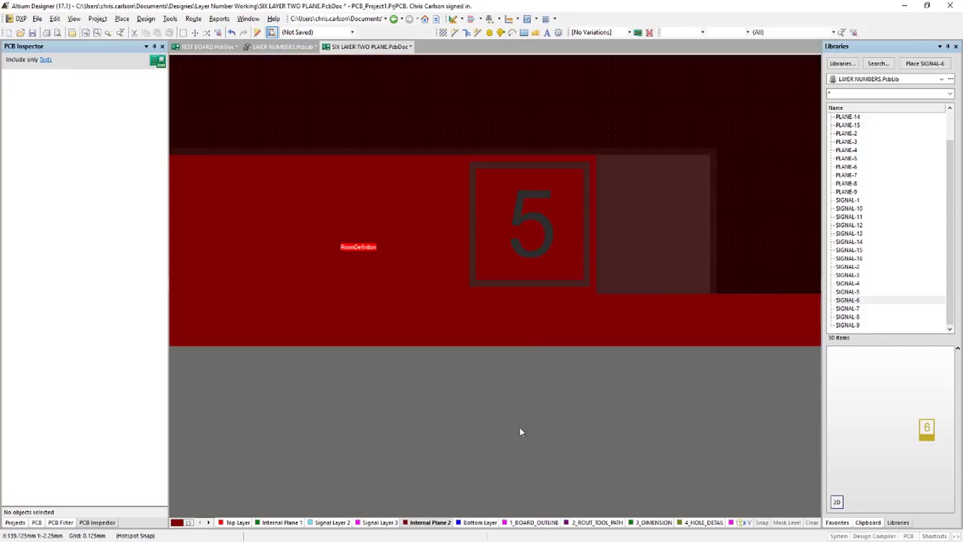
{"action": "left_click", "coordinate": [595, 220]}
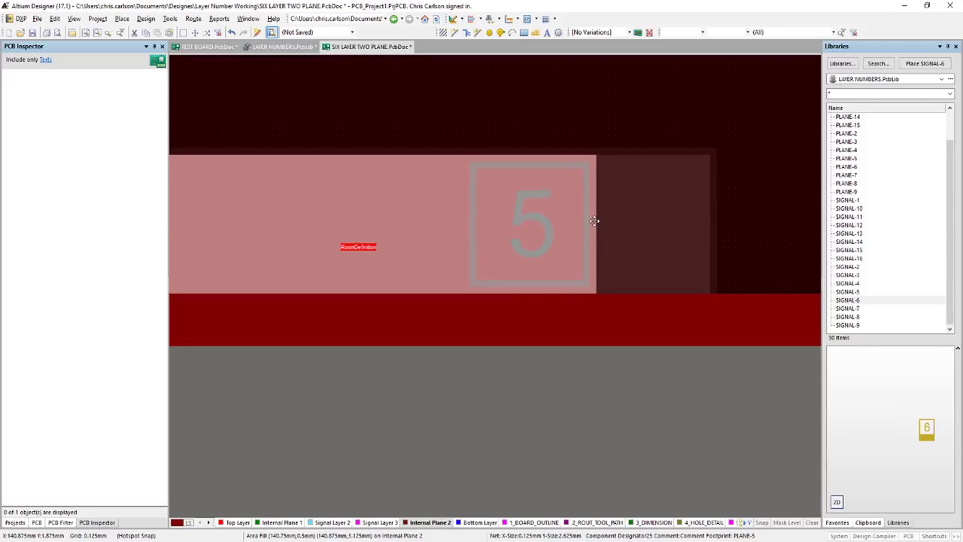
{"action": "left_click", "coordinate": [594, 221]}
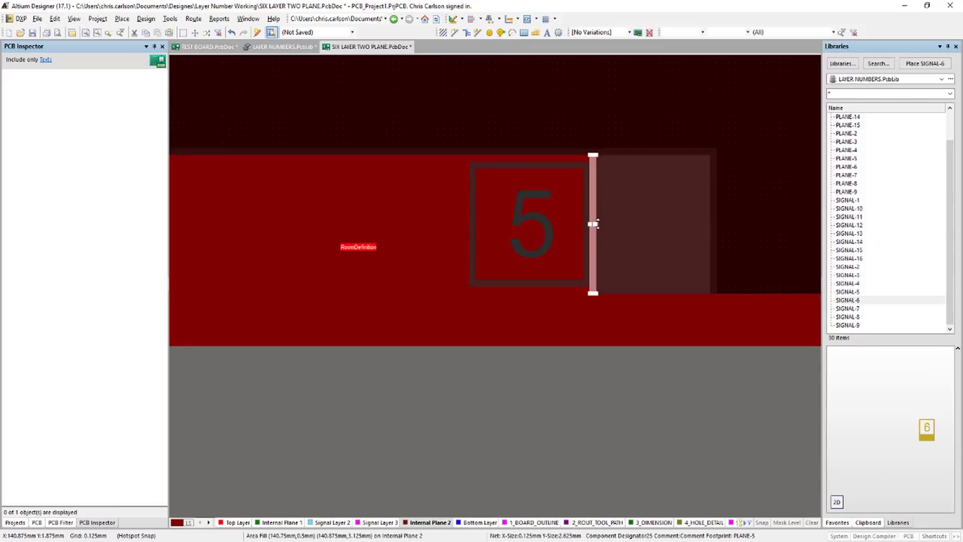
{"action": "left_click_drag", "start_coordinate": [595, 223], "coordinate": [689, 226]}
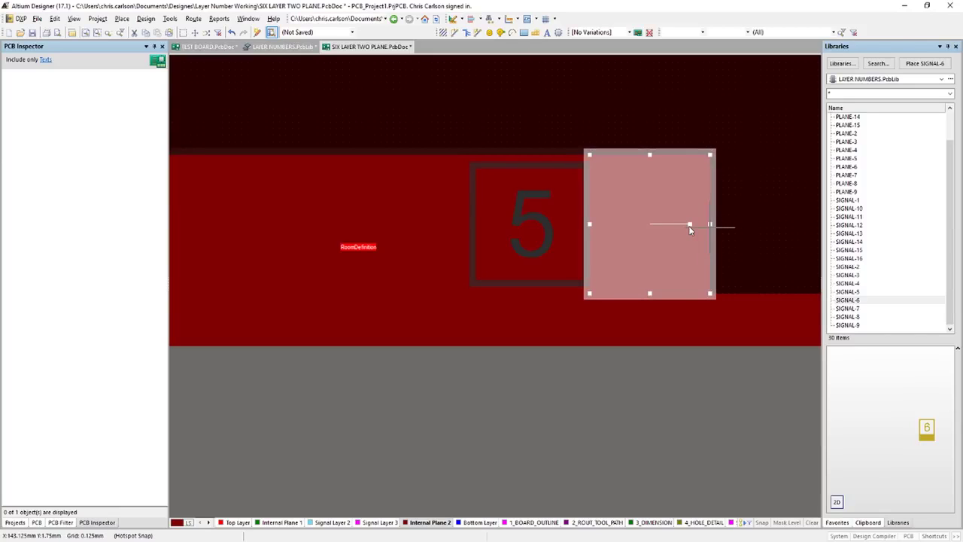
{"action": "left_click", "coordinate": [700, 423]}
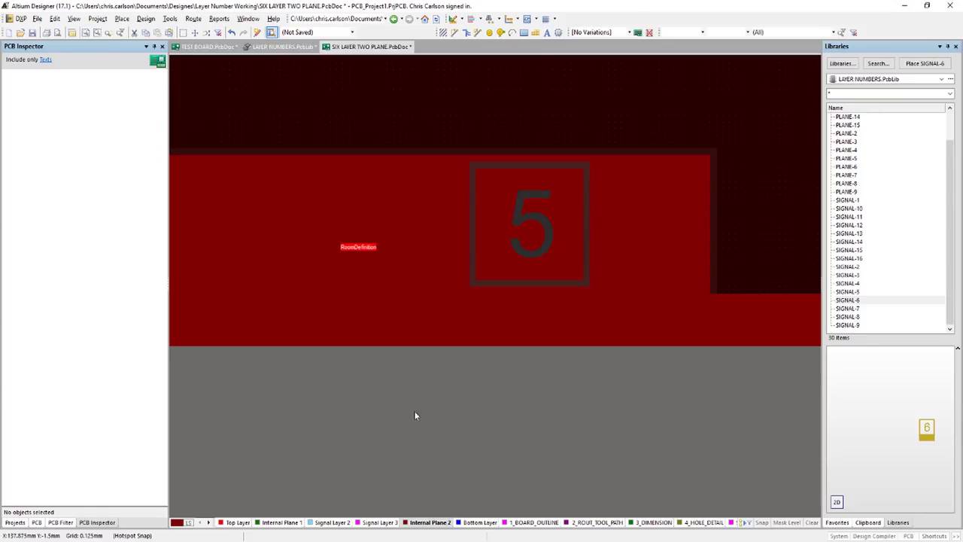
- Make Signal Layer 2 the active layer and turn off single layer mode for the layer number area
{"action": "scroll", "coordinate": [360, 431], "scroll_direction": "down", "scroll_amount": 4, "text": "ctrl"}
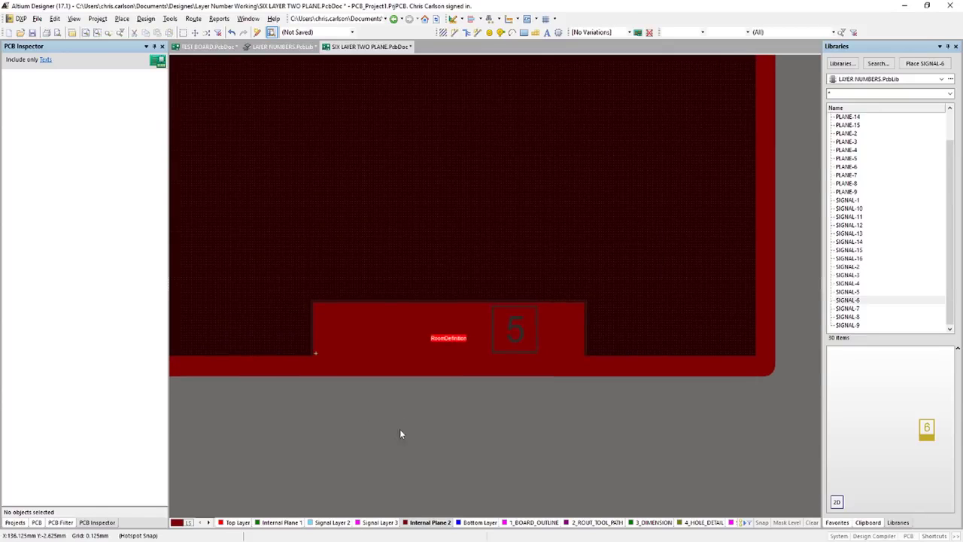
{"action": "left_click", "coordinate": [321, 523]}
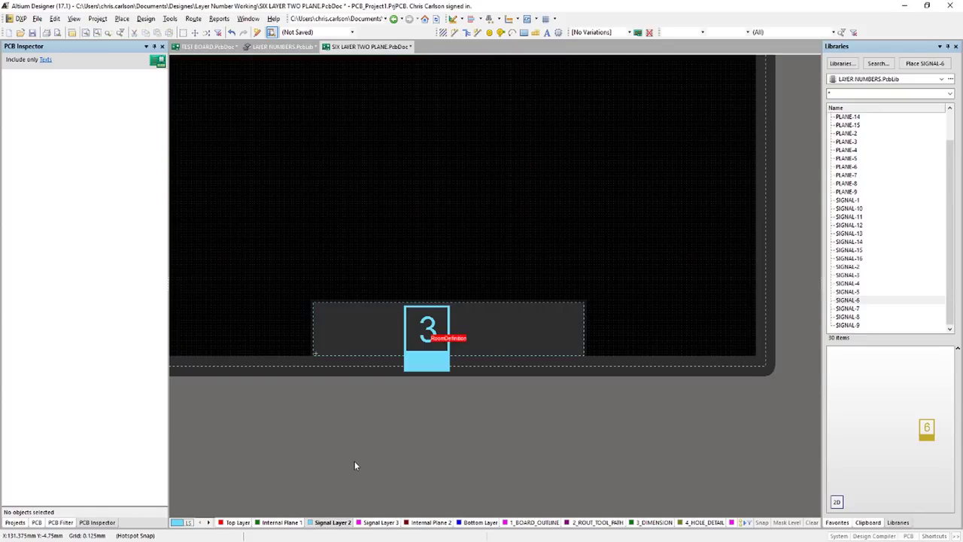
{"action": "key", "text": "shift+s"}
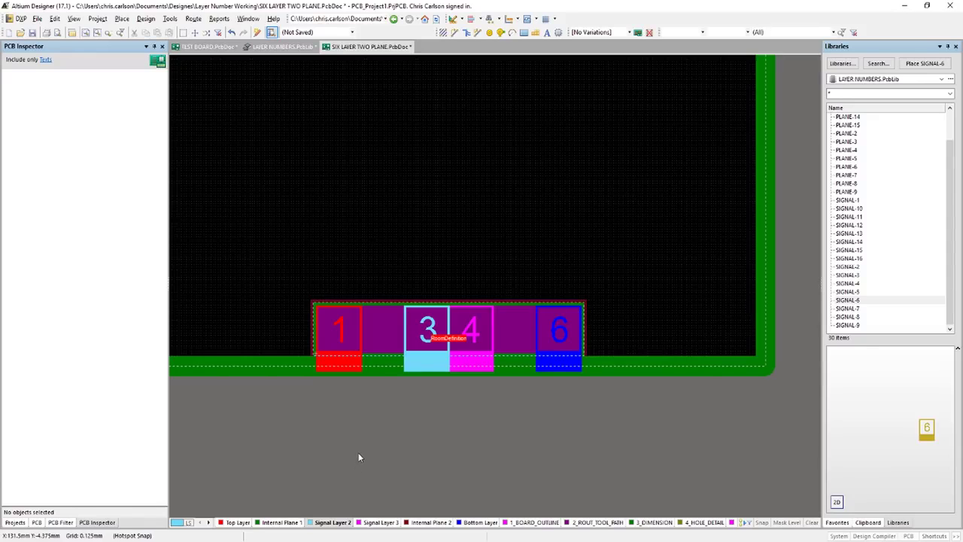
- Stretch the Signal Layer 2 fill beneath the number 3 to the left end of the layer number block
{"action": "scroll", "coordinate": [363, 371], "scroll_direction": "up", "scroll_amount": 3, "text": "ctrl"}
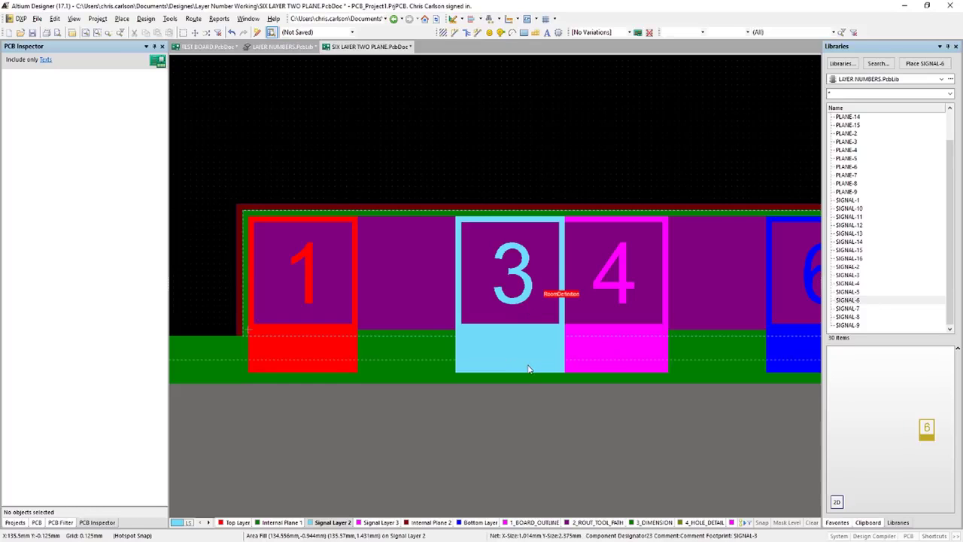
{"action": "left_click", "coordinate": [528, 369]}
{"action": "key", "text": "Escape"}
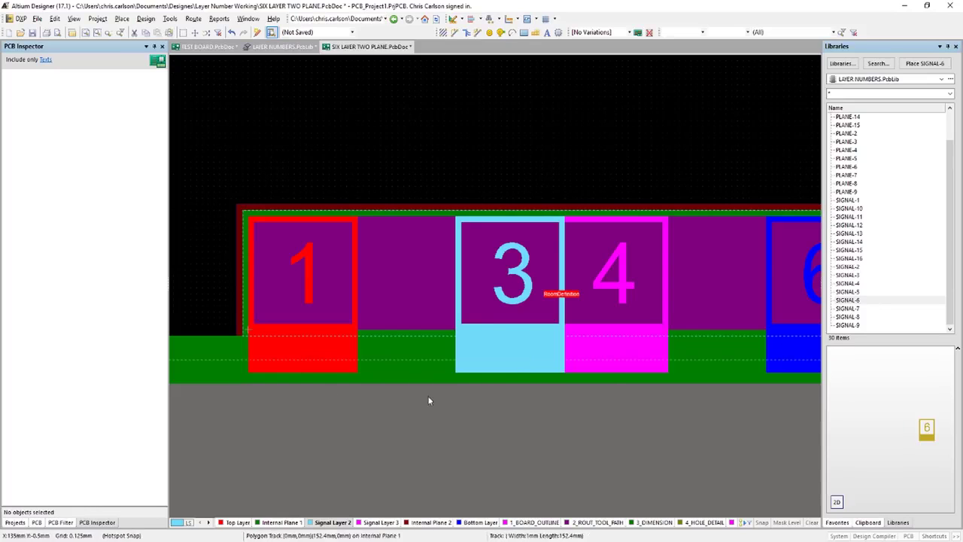
{"action": "double_click", "coordinate": [477, 369]}
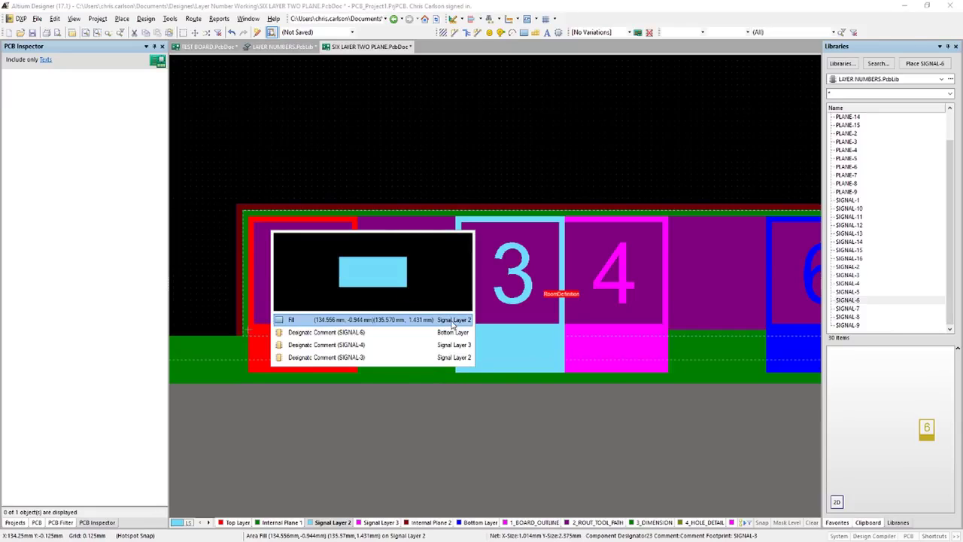
{"action": "left_click", "coordinate": [454, 321]}
{"action": "left_click", "coordinate": [529, 379]}
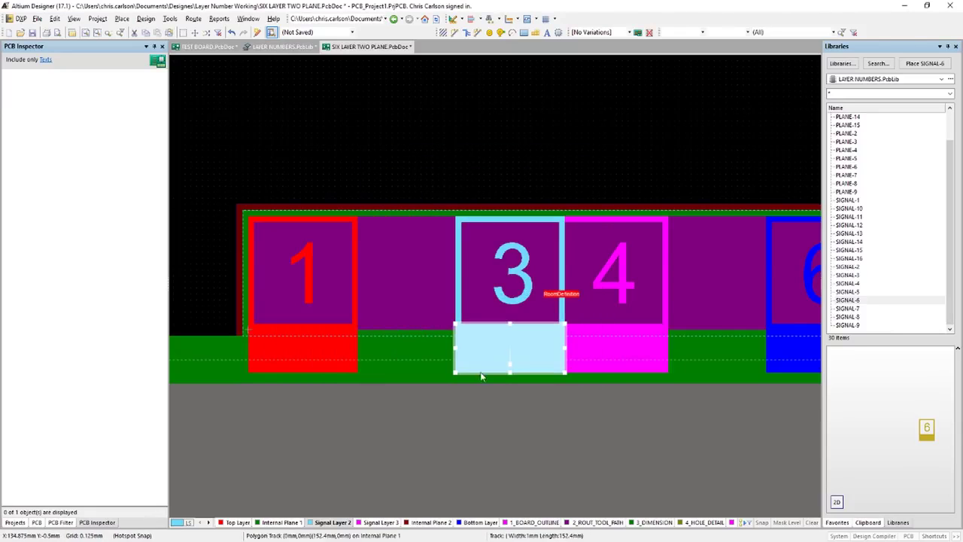
{"action": "left_click_drag", "start_coordinate": [456, 351], "coordinate": [252, 362]}
{"action": "left_click", "coordinate": [257, 431]}
- Stretch the Signal Layer 3 fill beneath the number 4 to the left end of the layer number block
{"action": "left_click", "coordinate": [599, 364]}
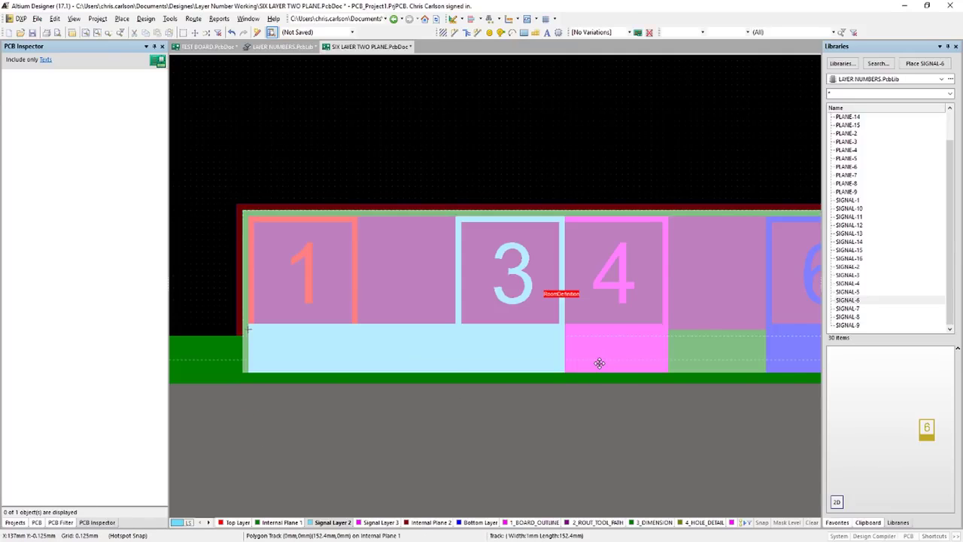
{"action": "left_click", "coordinate": [598, 363]}
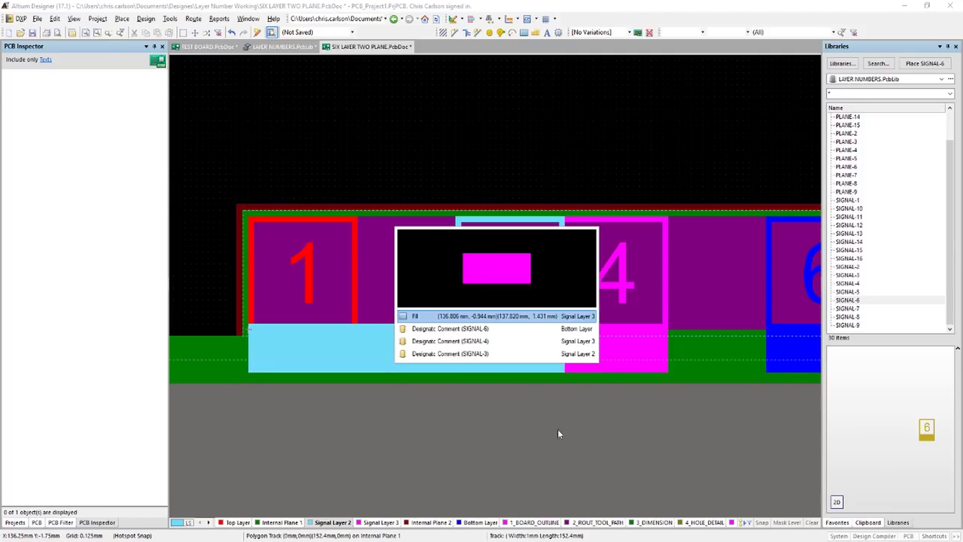
{"action": "left_click", "coordinate": [515, 317]}
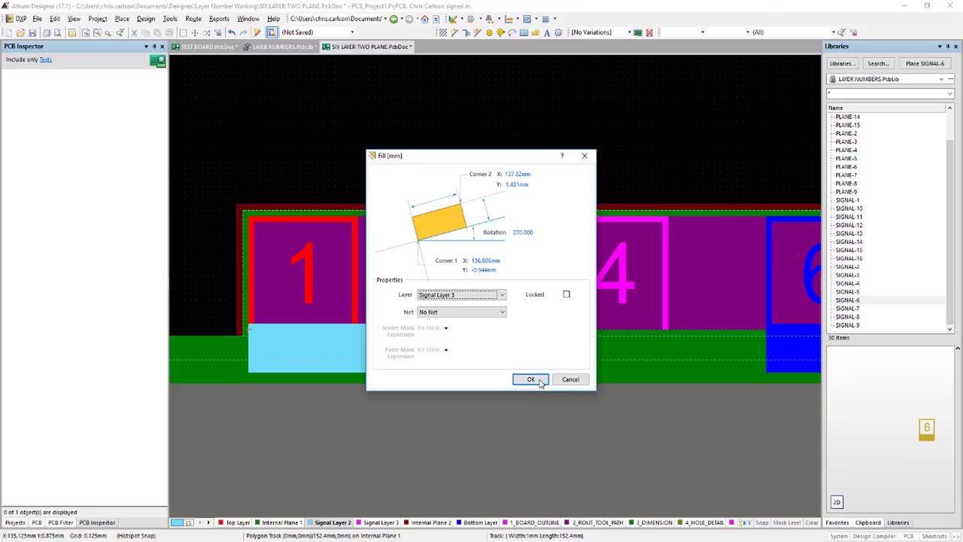
{"action": "left_click", "coordinate": [531, 379]}
{"action": "left_click_drag", "start_coordinate": [564, 348], "coordinate": [249, 354]}
{"action": "left_click", "coordinate": [747, 422]}
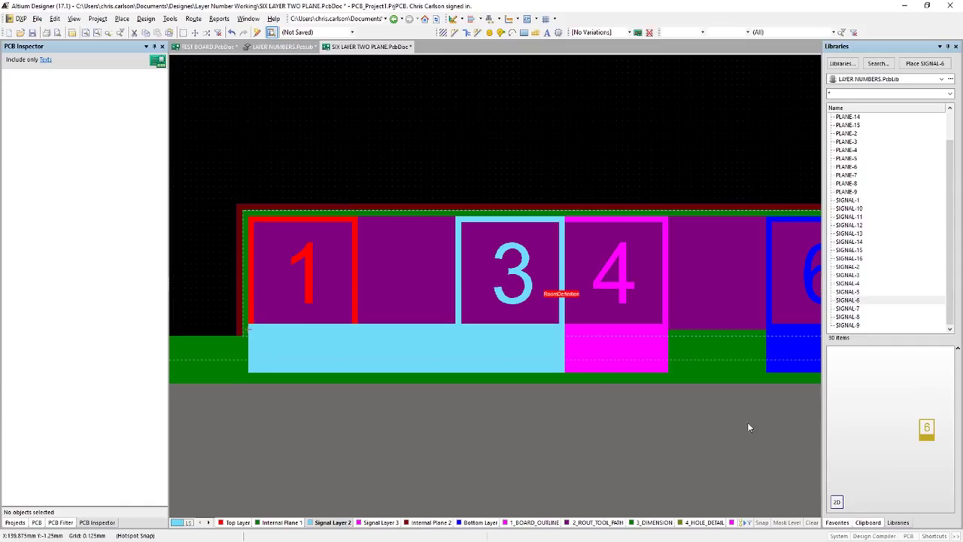
{"action": "left_click", "coordinate": [789, 369]}
{"action": "left_click", "coordinate": [743, 340]}
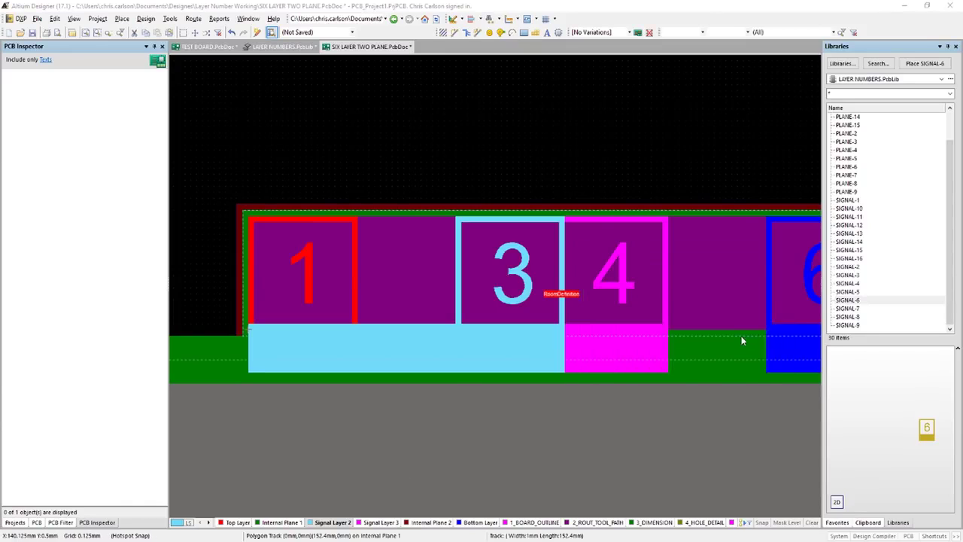
{"action": "double_click", "coordinate": [785, 363]}
{"action": "left_click", "coordinate": [530, 379]}
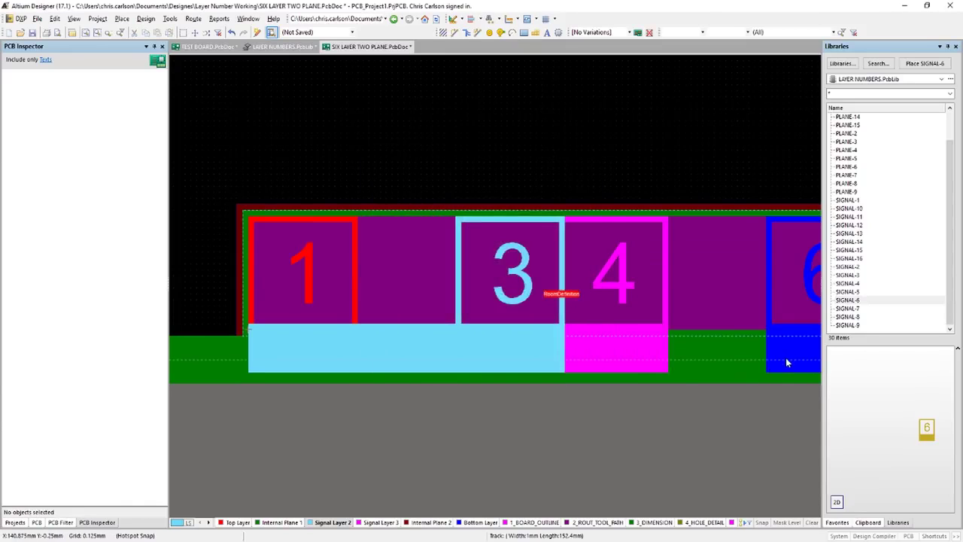
- Make Bottom Layer active and stretch the fill beneath the number 6 to the left end of the layer number block
{"action": "right_click_drag", "start_coordinate": [777, 398], "coordinate": [568, 403]}
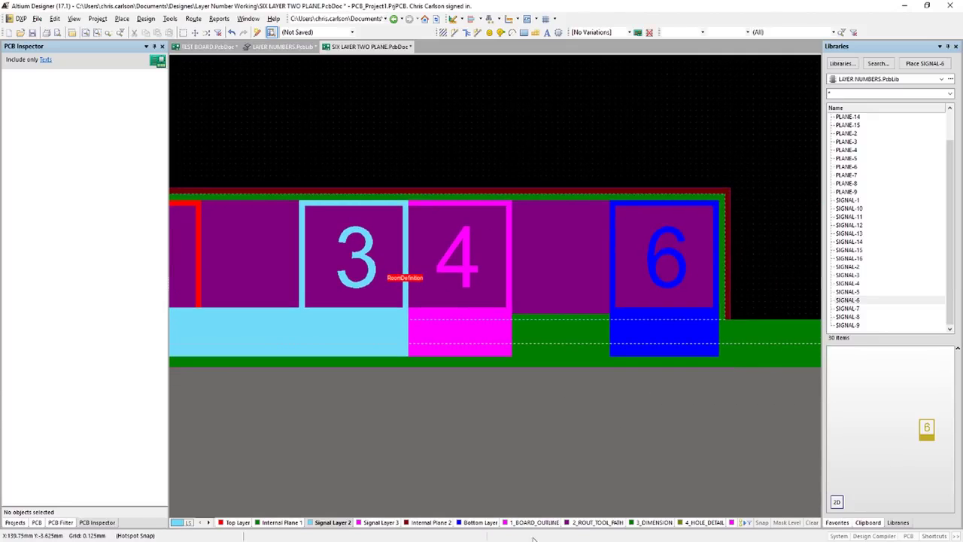
{"action": "left_click", "coordinate": [474, 523]}
{"action": "left_click", "coordinate": [648, 355]}
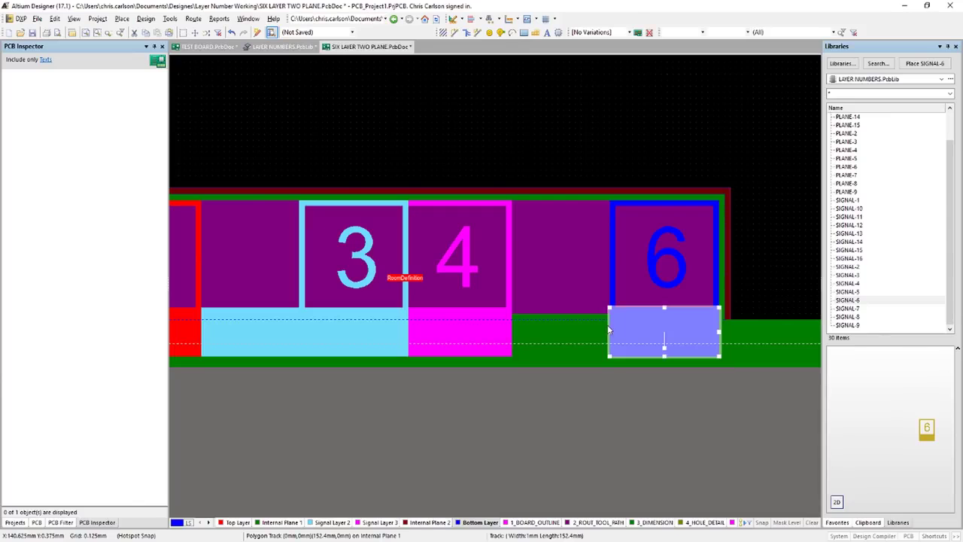
{"action": "left_click_drag", "start_coordinate": [608, 332], "coordinate": [260, 346]}
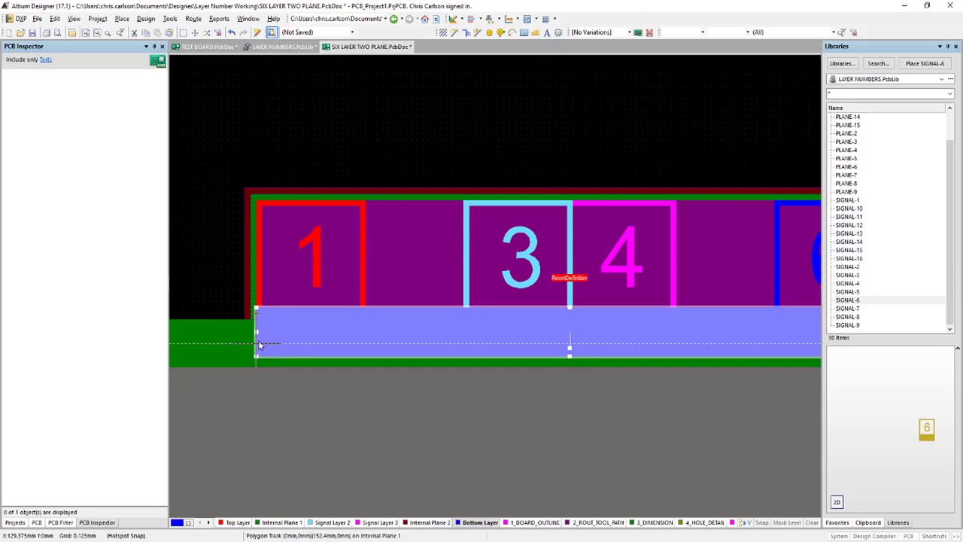
{"action": "left_click", "coordinate": [273, 408]}
- Select the whole layer number block, limit the inspected objects to components, and enable Lock Primitives for them
{"action": "scroll", "coordinate": [352, 392], "scroll_direction": "down", "scroll_amount": 4, "text": "ctrl"}
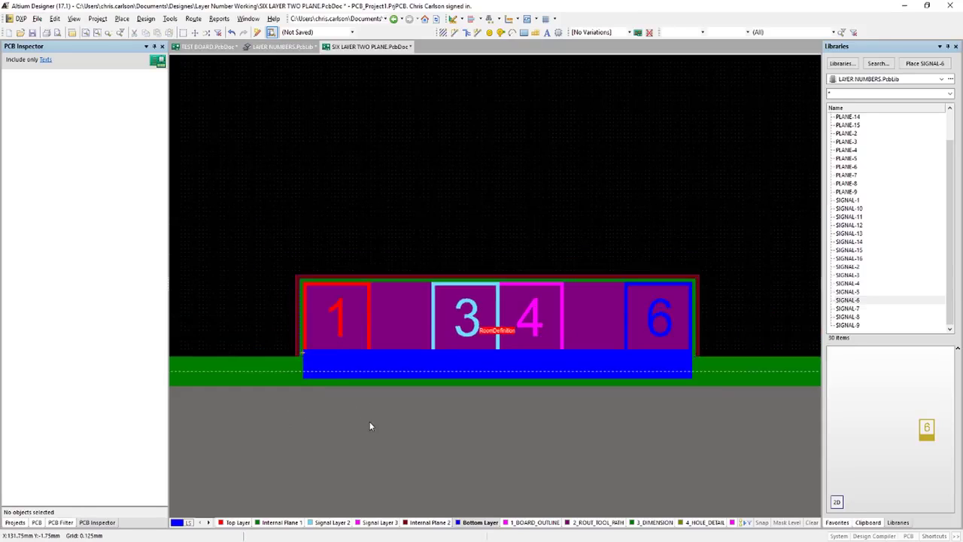
{"action": "left_click_drag", "start_coordinate": [265, 241], "coordinate": [680, 463]}
{"action": "left_click", "coordinate": [47, 60]}
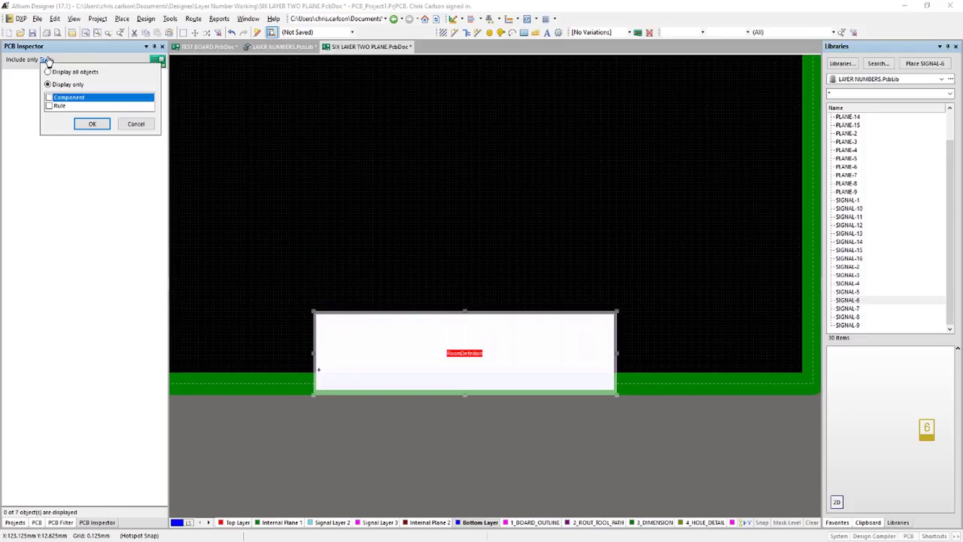
{"action": "left_click", "coordinate": [49, 98]}
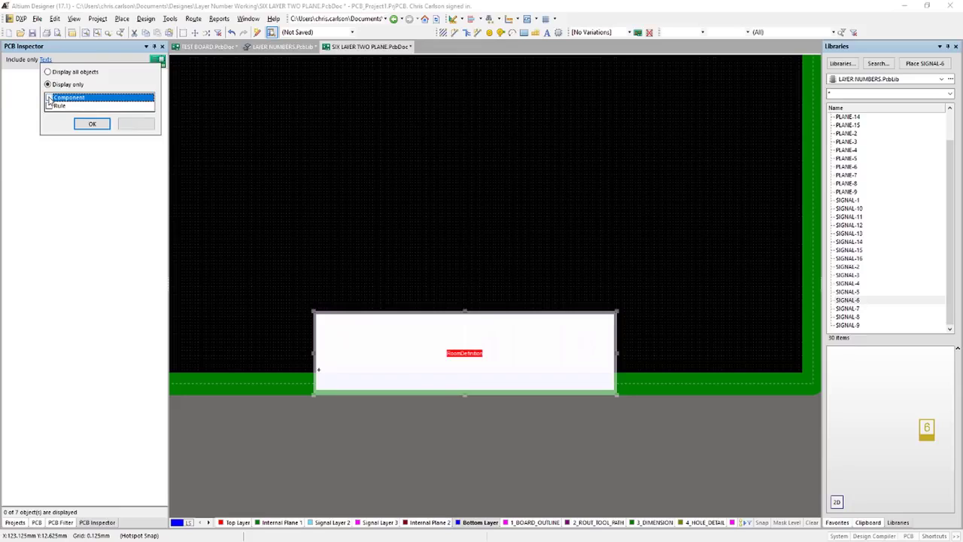
{"action": "left_click", "coordinate": [92, 124]}
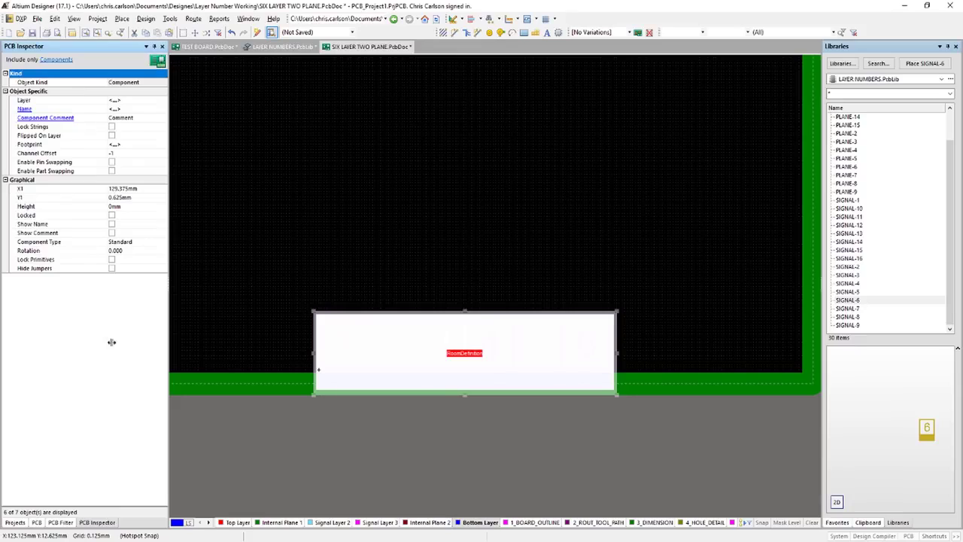
{"action": "left_click", "coordinate": [112, 260]}
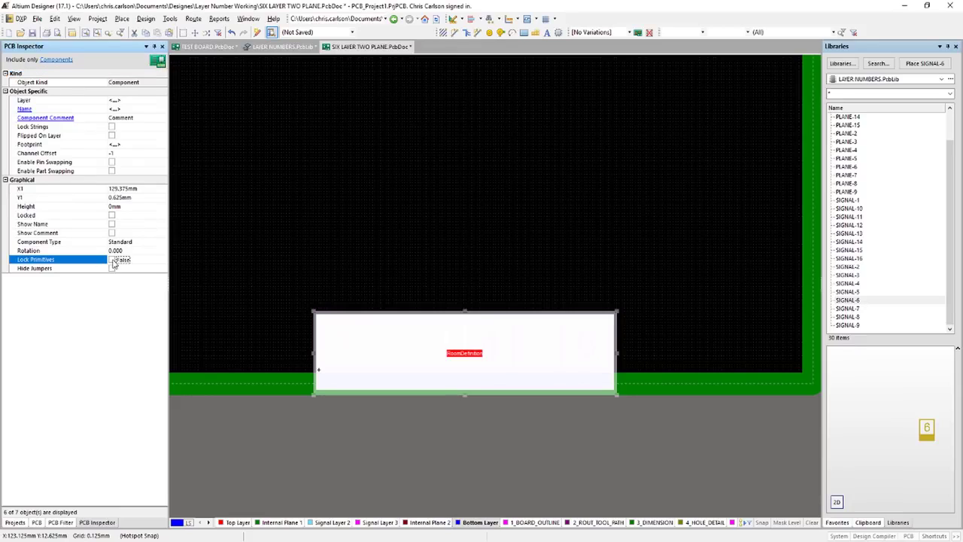
{"action": "left_click", "coordinate": [245, 452]}
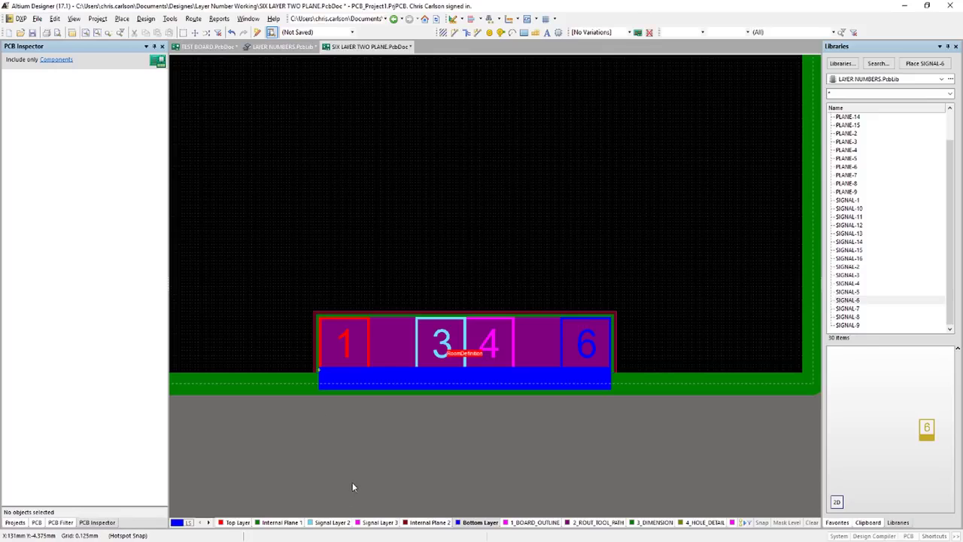
- Switch the board to the 3D view and hide the core in the active 3D view configuration
{"action": "key", "text": "1"}
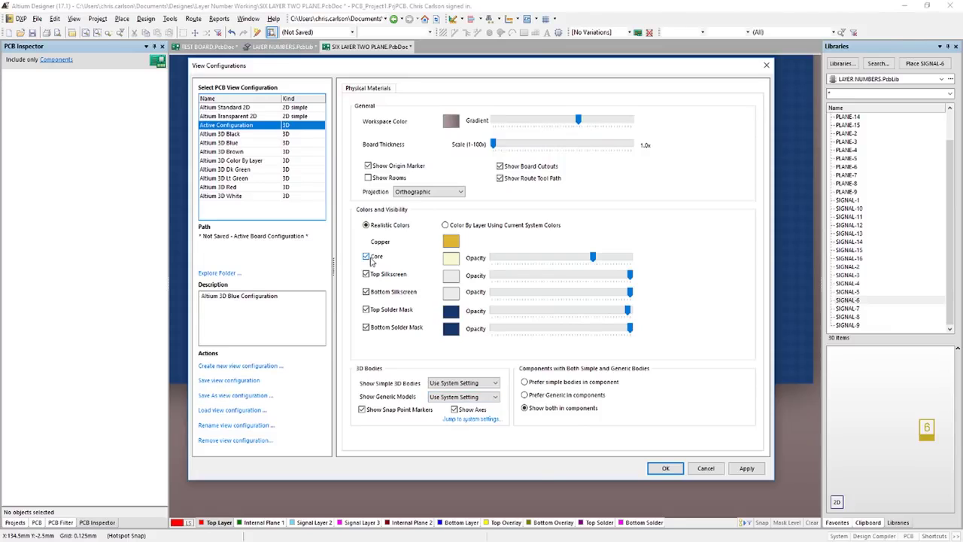
{"action": "left_click", "coordinate": [367, 257]}
{"action": "left_click", "coordinate": [668, 468]}
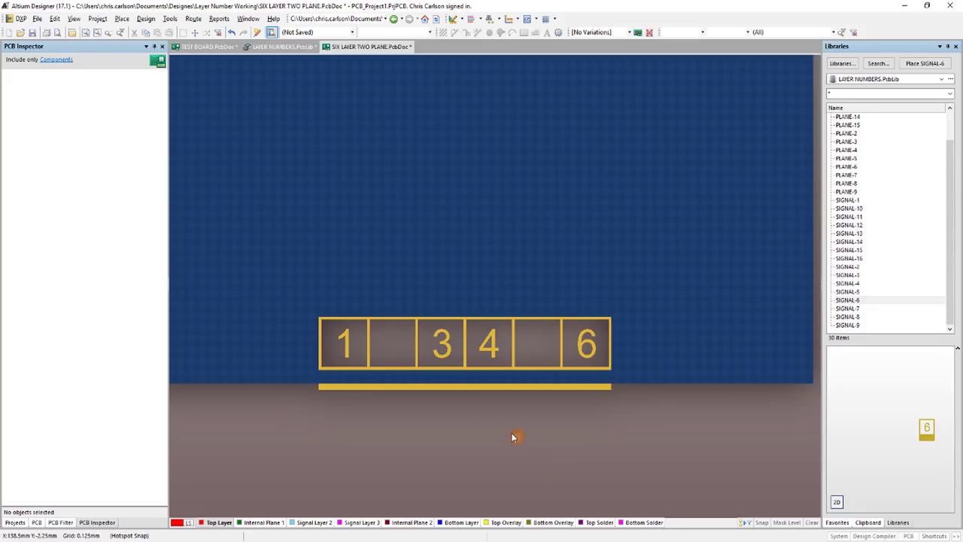
- Examine the layer number block's stepped copper fills along the board edge in 3D, from the side and from above
{"action": "right_click_drag", "start_coordinate": [508, 409], "coordinate": [481, 175], "text": "shift"}
{"action": "scroll", "coordinate": [421, 392], "scroll_direction": "up", "scroll_amount": 3, "text": "ctrl"}
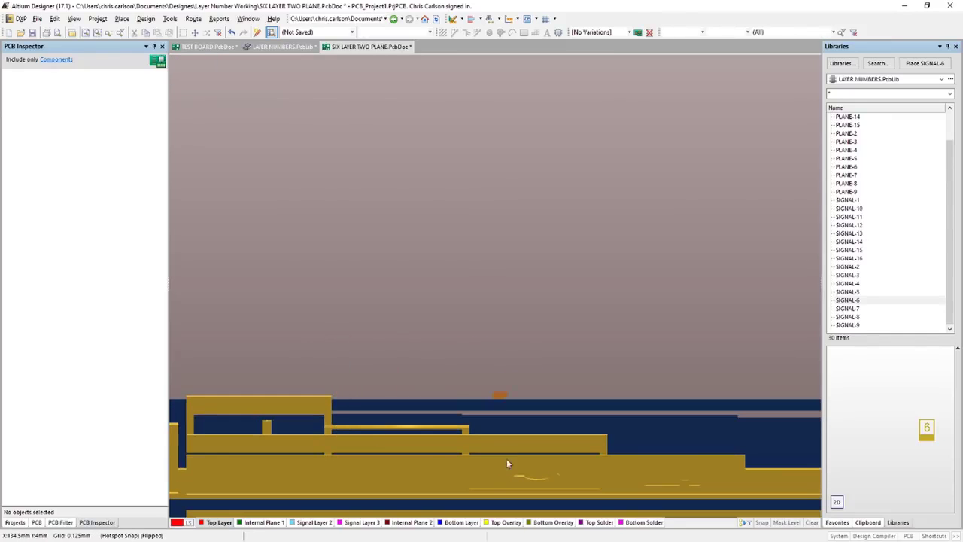
{"action": "right_click_drag", "start_coordinate": [511, 341], "coordinate": [504, 259]}
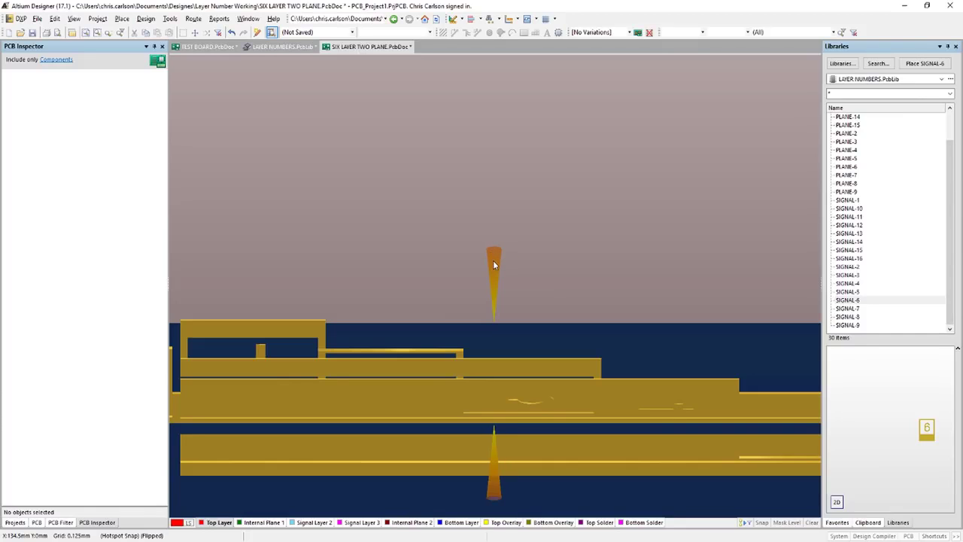
{"action": "right_click_drag", "start_coordinate": [492, 260], "coordinate": [509, 262]}
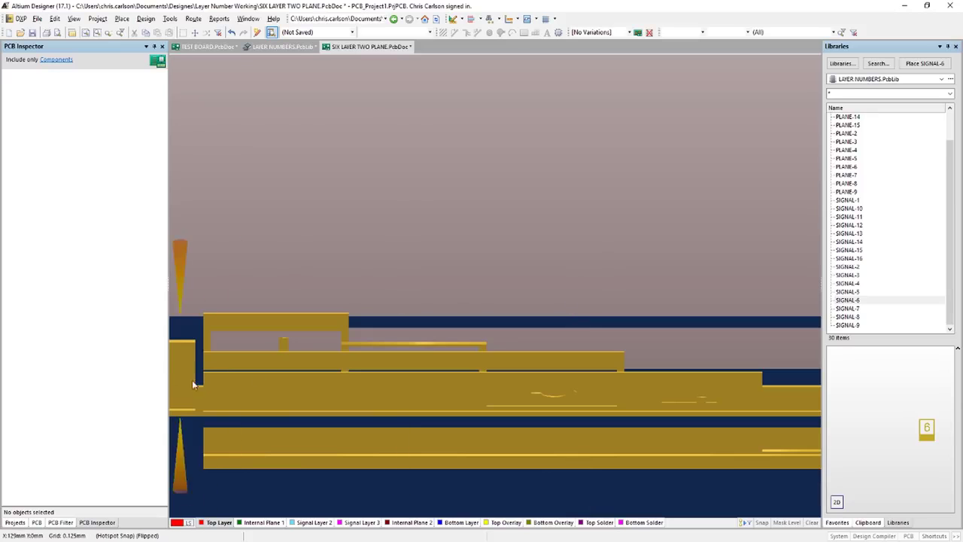
{"action": "right_click_drag", "start_coordinate": [722, 268], "coordinate": [444, 196]}
{"action": "scroll", "coordinate": [443, 143], "scroll_direction": "down", "scroll_amount": 1}
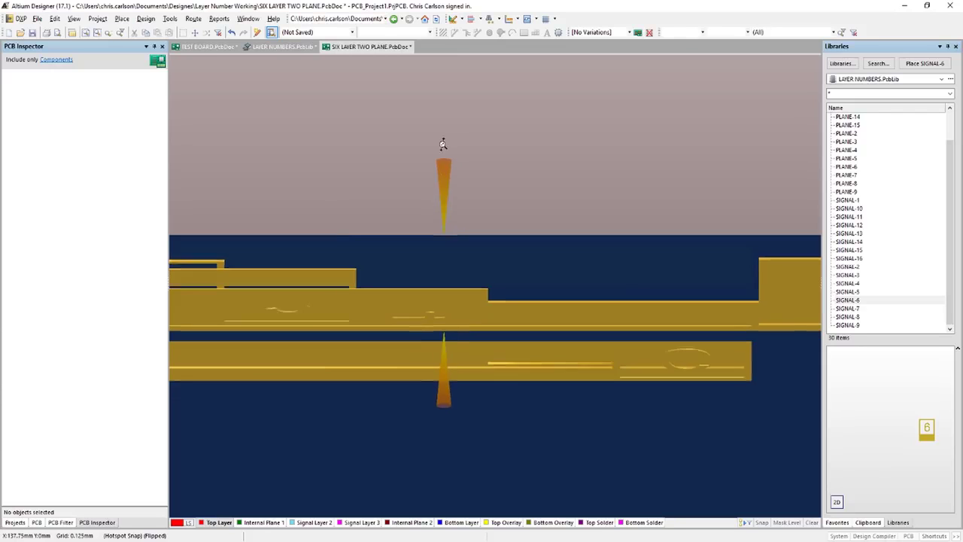
{"action": "scroll", "coordinate": [443, 143], "scroll_direction": "down", "scroll_amount": 3, "text": "ctrl"}
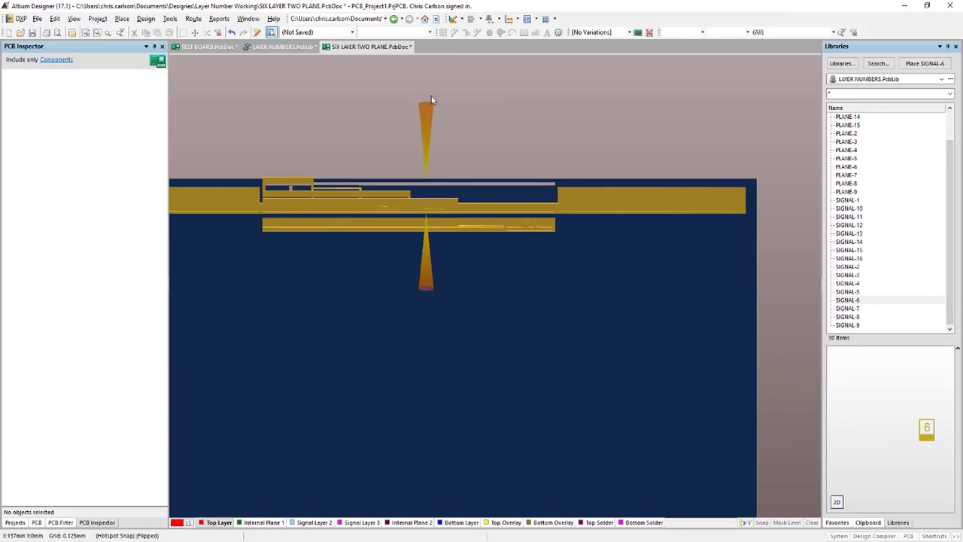
{"action": "right_click_drag", "start_coordinate": [431, 100], "coordinate": [462, 374], "text": "shift"}
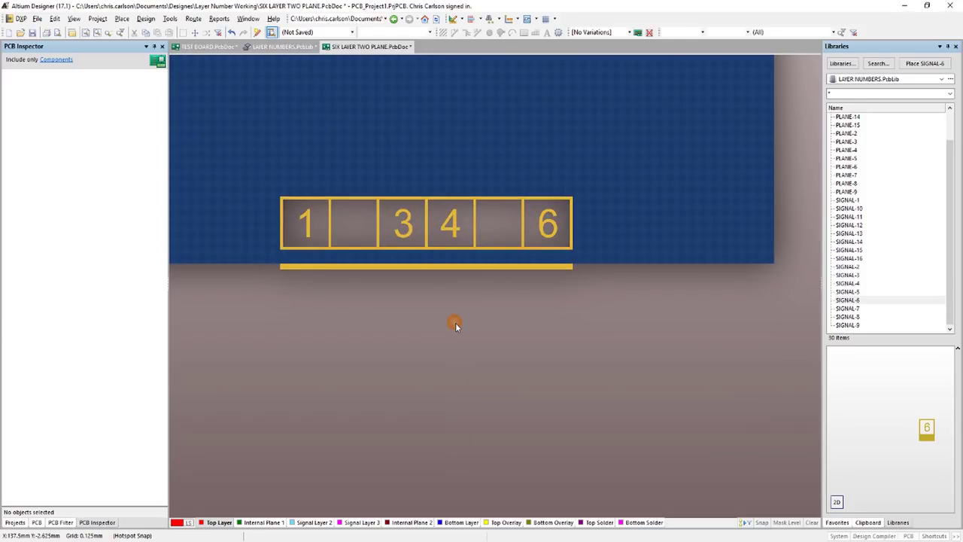
- Return to 2D, make Top Layer active, and create primitives from the board shape there with a width of 1 mm
{"action": "key", "text": "2"}
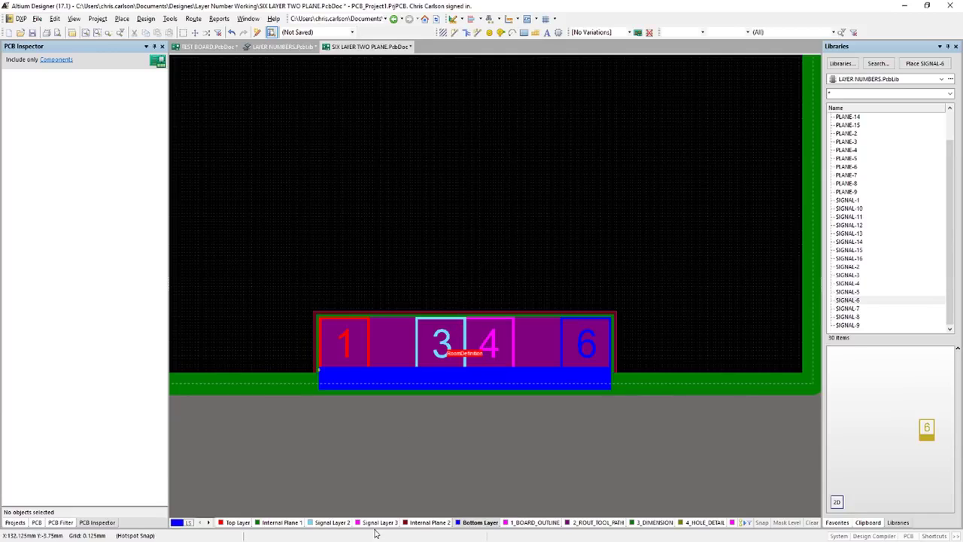
{"action": "left_click", "coordinate": [234, 523]}
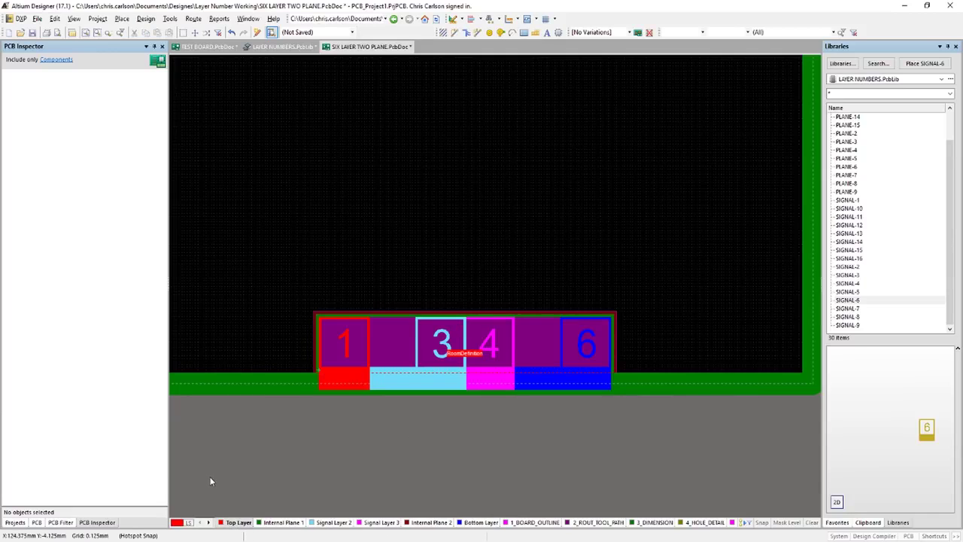
{"action": "right_click_drag", "start_coordinate": [211, 482], "coordinate": [305, 483]}
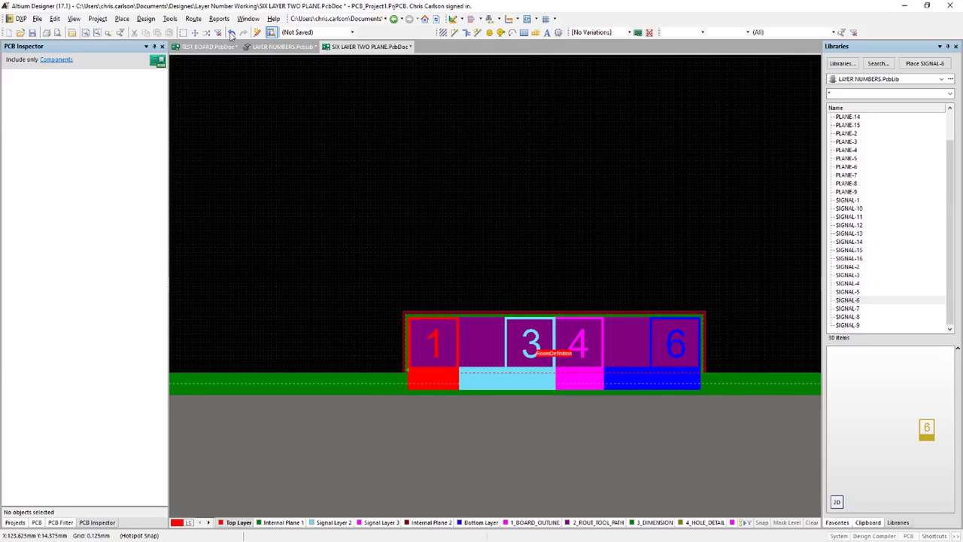
{"action": "left_click", "coordinate": [145, 19]}
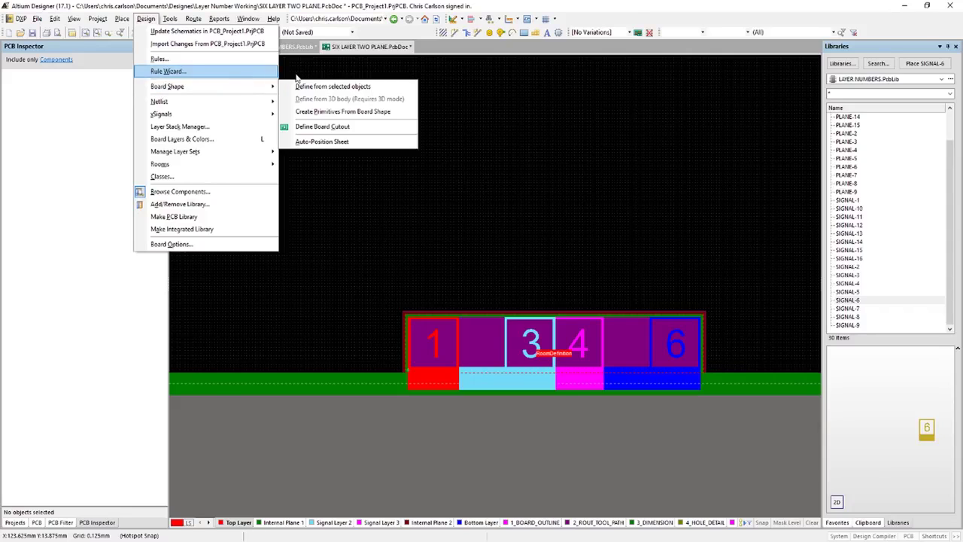
{"action": "mouse_move", "coordinate": [262, 92]}
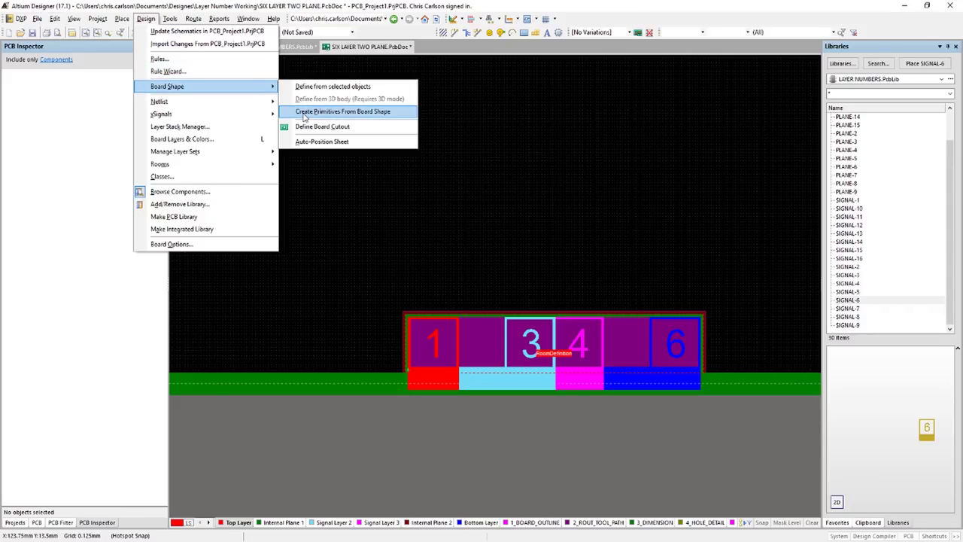
{"action": "left_click", "coordinate": [305, 117]}
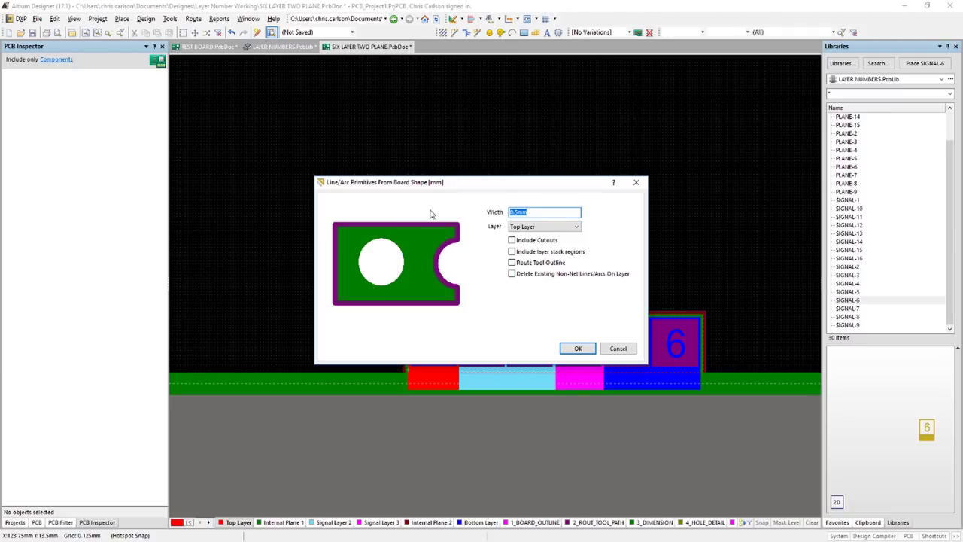
{"action": "type", "text": "1"}
{"action": "left_click", "coordinate": [578, 348]}
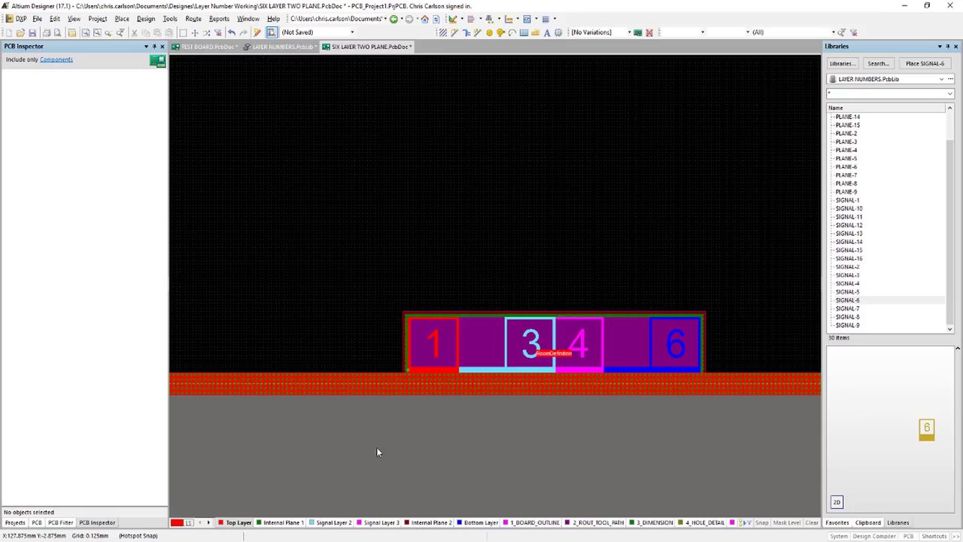
- Select all four Top Layer outline tracks around the board and convert them to keepouts
{"action": "scroll", "coordinate": [376, 447], "scroll_direction": "down", "scroll_amount": 3, "text": "ctrl"}
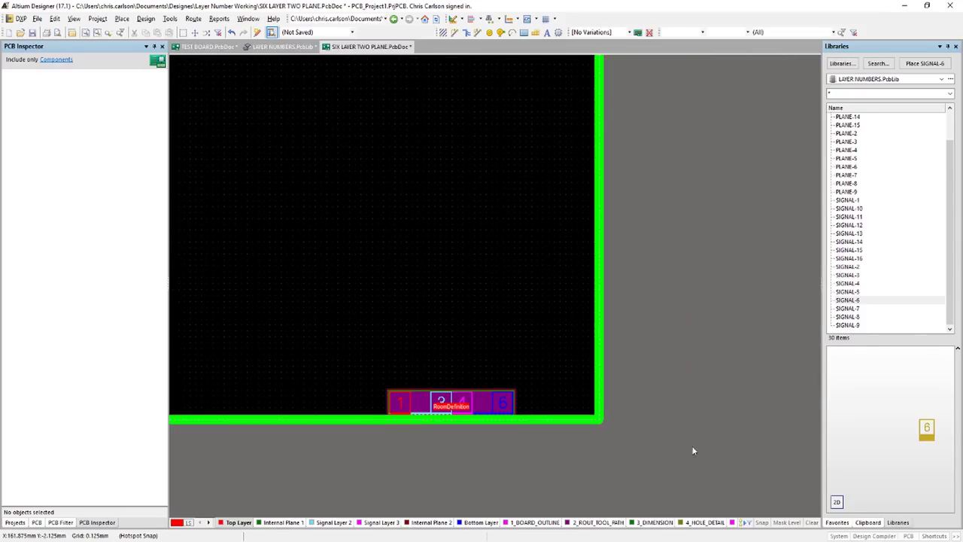
{"action": "left_click_drag", "start_coordinate": [699, 449], "coordinate": [554, 387]}
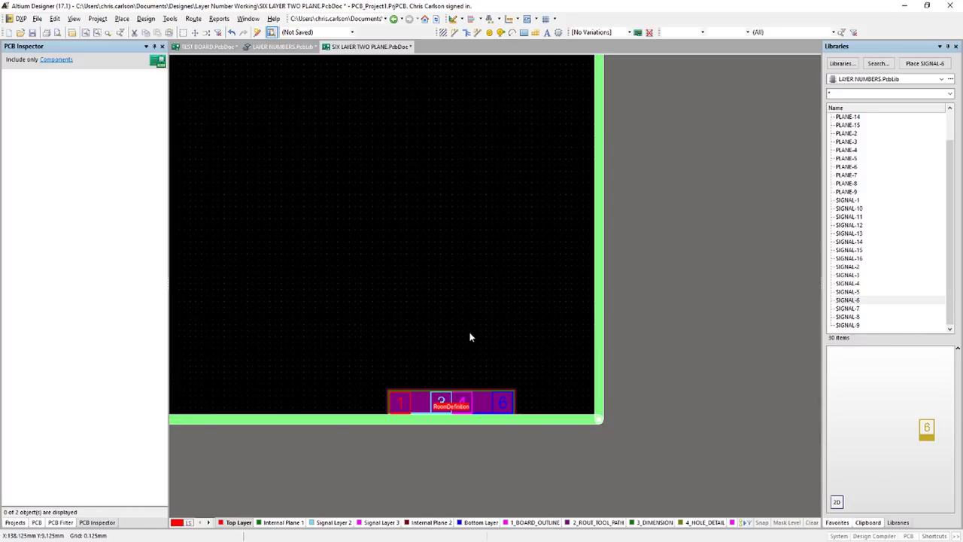
{"action": "scroll", "coordinate": [468, 346], "scroll_direction": "down", "scroll_amount": 3, "text": "ctrl"}
{"action": "right_click_drag", "start_coordinate": [361, 275], "coordinate": [692, 326]}
{"action": "left_click_drag", "start_coordinate": [302, 147], "coordinate": [222, 102]}
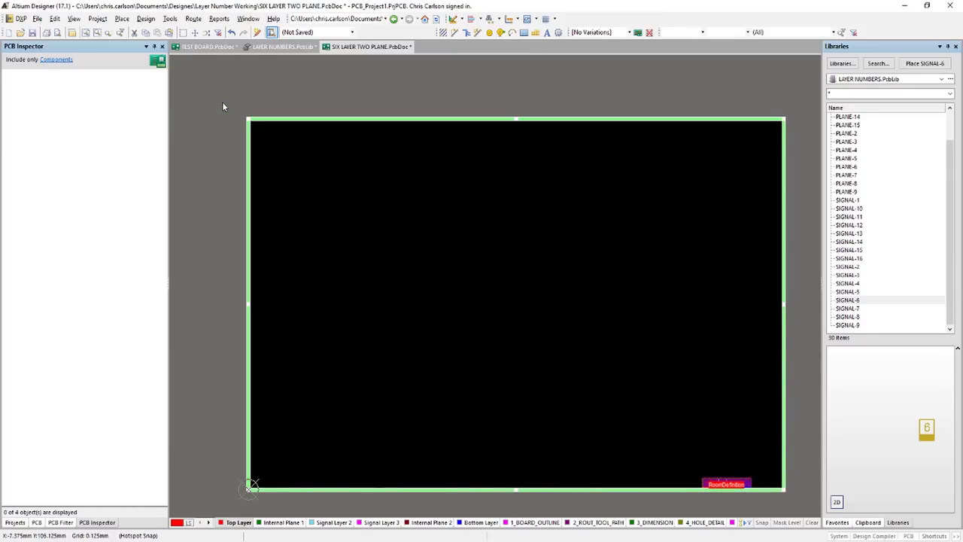
{"action": "left_click", "coordinate": [170, 19]}
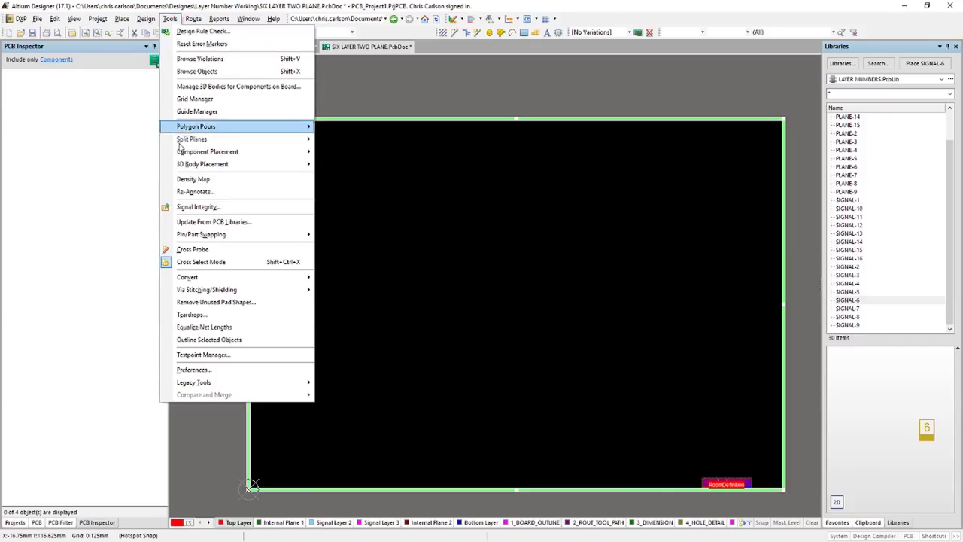
{"action": "mouse_move", "coordinate": [215, 281]}
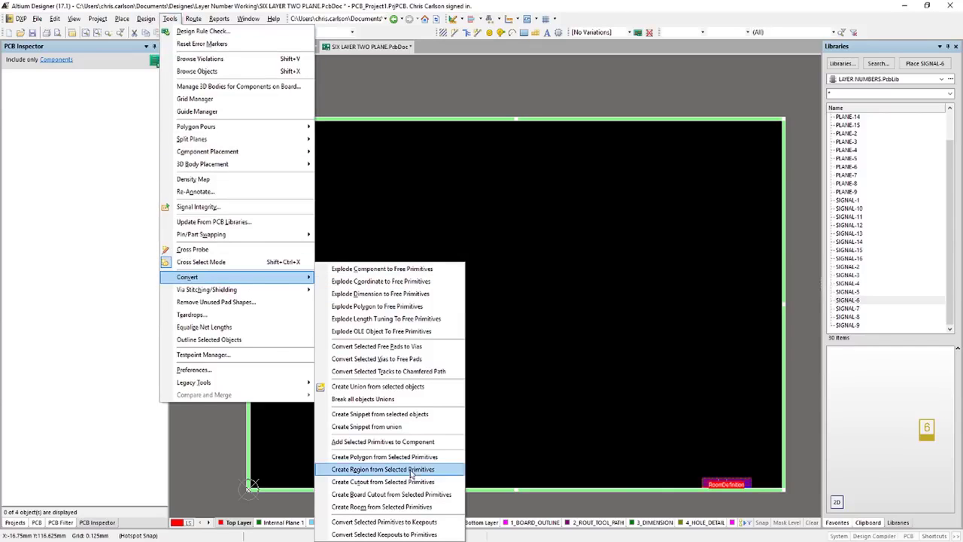
{"action": "left_click", "coordinate": [425, 522]}
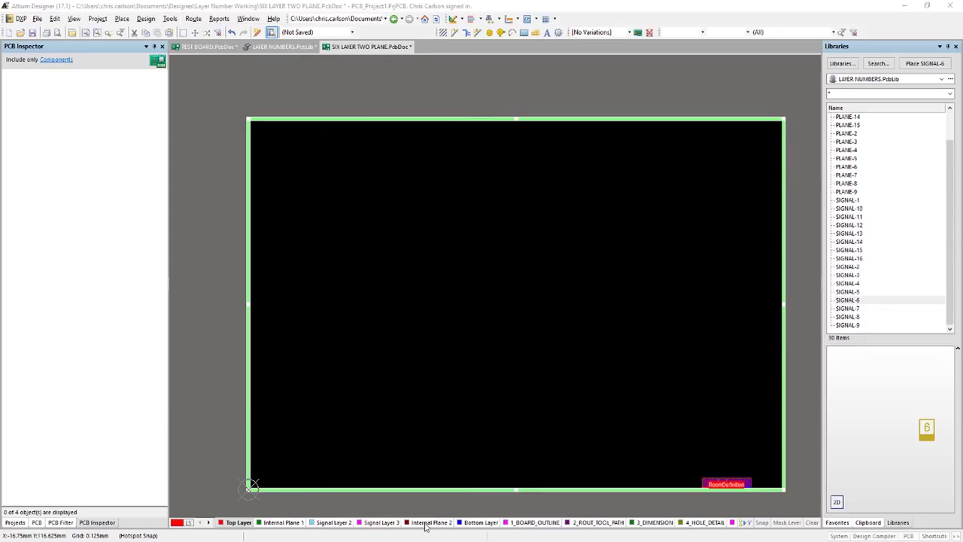
{"action": "left_click", "coordinate": [470, 292]}
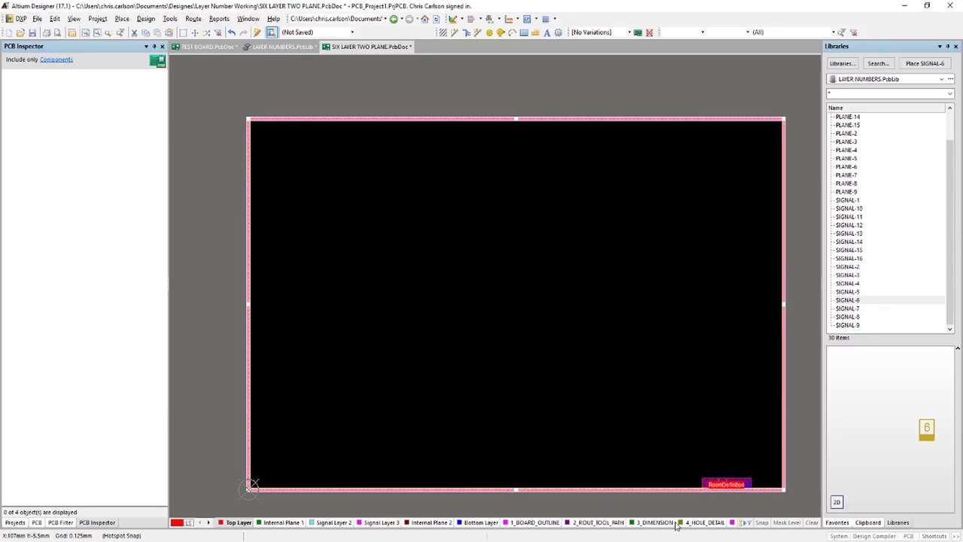
{"action": "right_click_drag", "start_coordinate": [625, 490], "coordinate": [563, 445]}
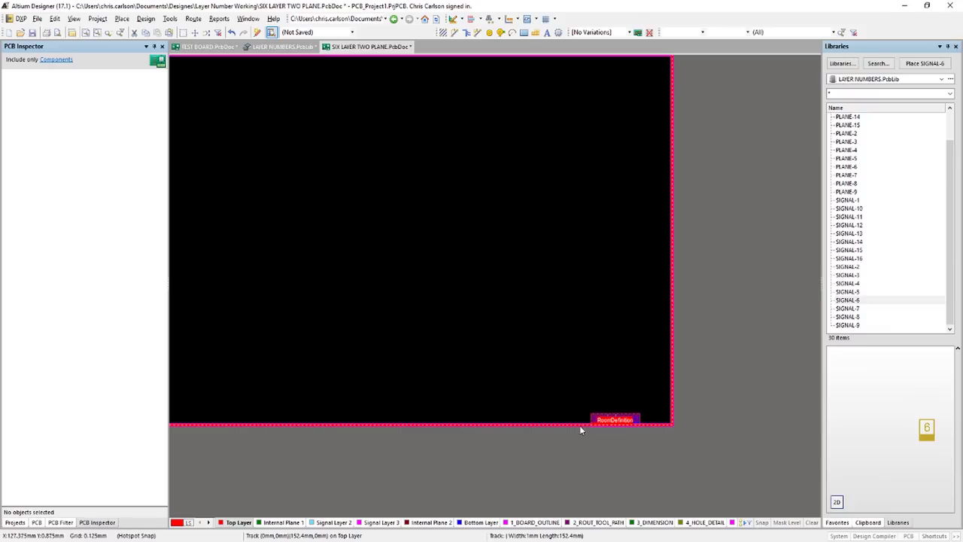
{"action": "scroll", "coordinate": [581, 429], "scroll_direction": "up", "scroll_amount": 5, "text": "ctrl"}
{"action": "scroll", "coordinate": [589, 439], "scroll_direction": "up", "scroll_amount": 2, "text": "ctrl"}
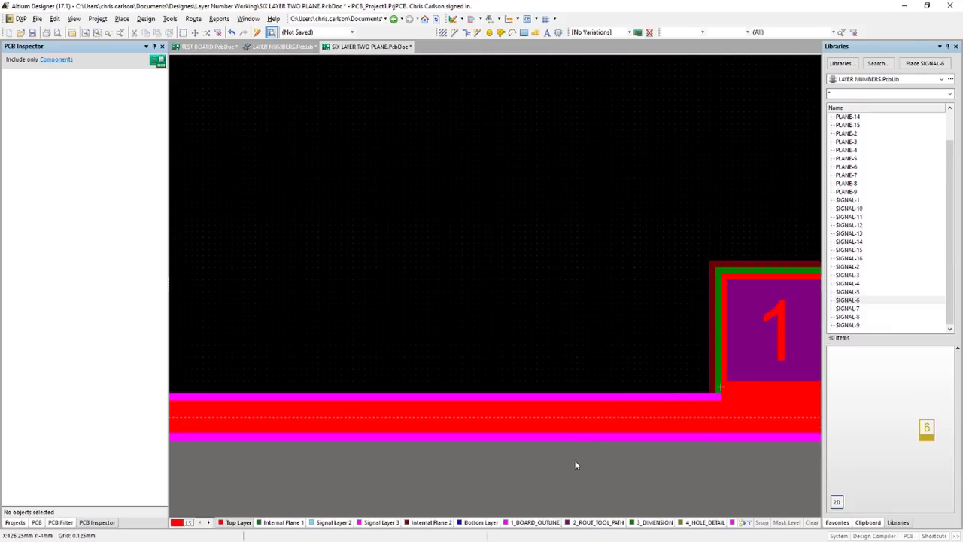
{"action": "scroll", "coordinate": [570, 438], "scroll_direction": "down", "scroll_amount": 5, "text": "ctrl"}
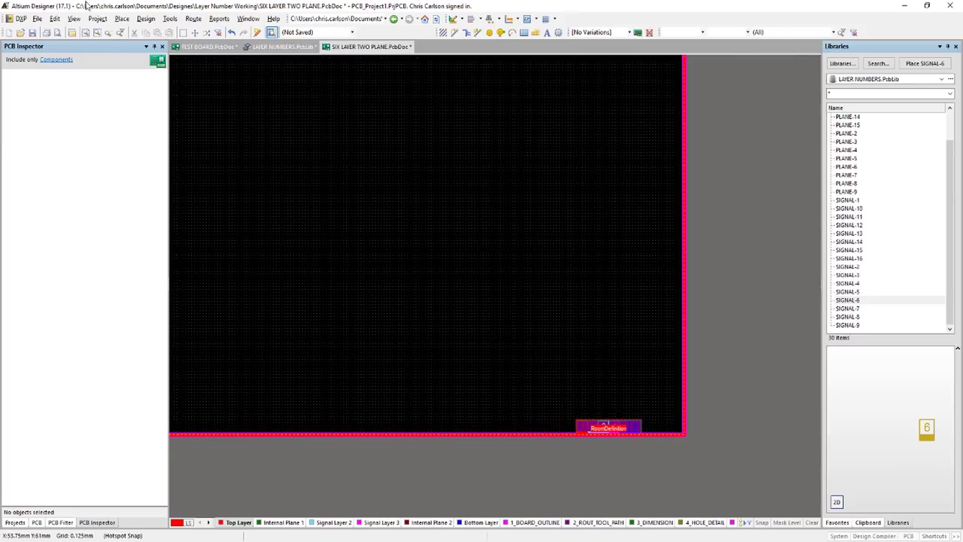
- Create a new polygon from the board outline in the Polygon Pour Manager
{"action": "left_click", "coordinate": [146, 19]}
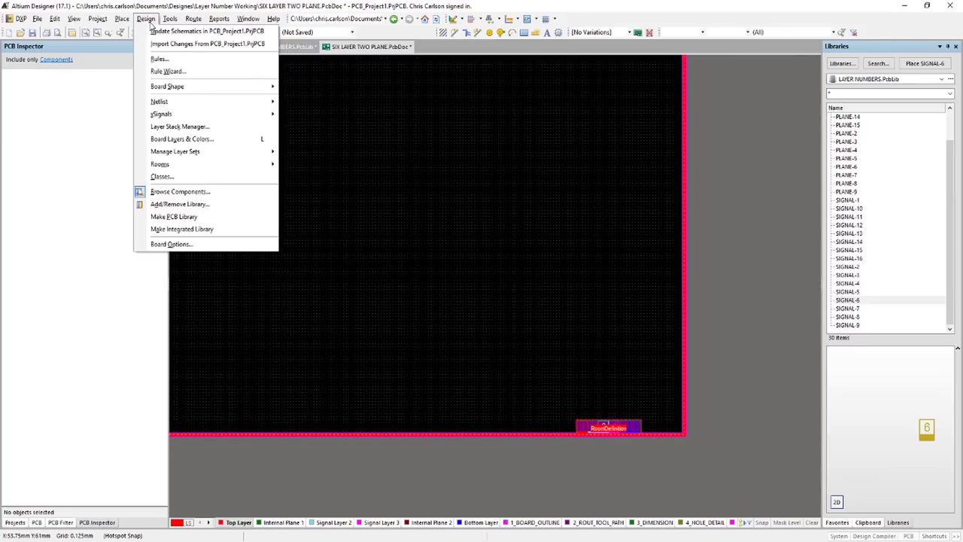
{"action": "mouse_move", "coordinate": [170, 18]}
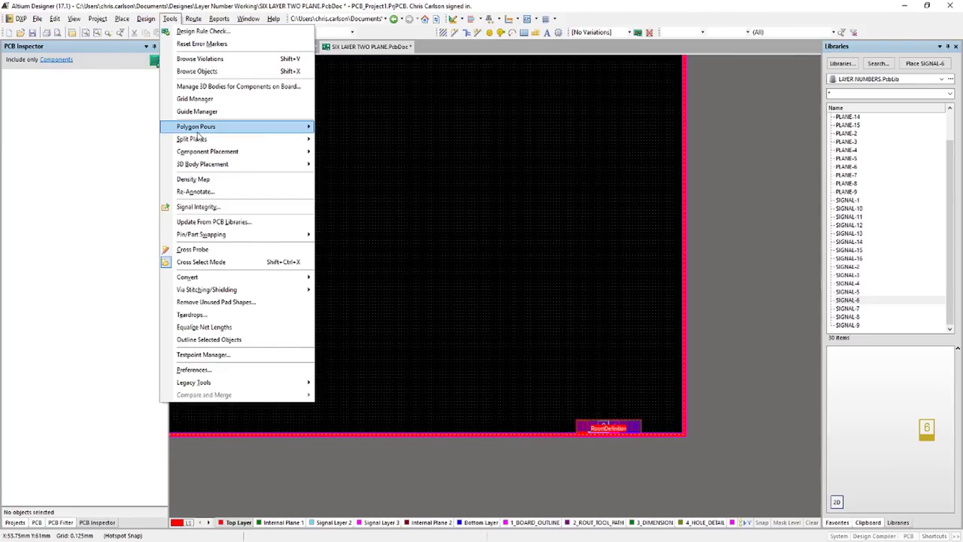
{"action": "mouse_move", "coordinate": [225, 126]}
{"action": "left_click", "coordinate": [334, 129]}
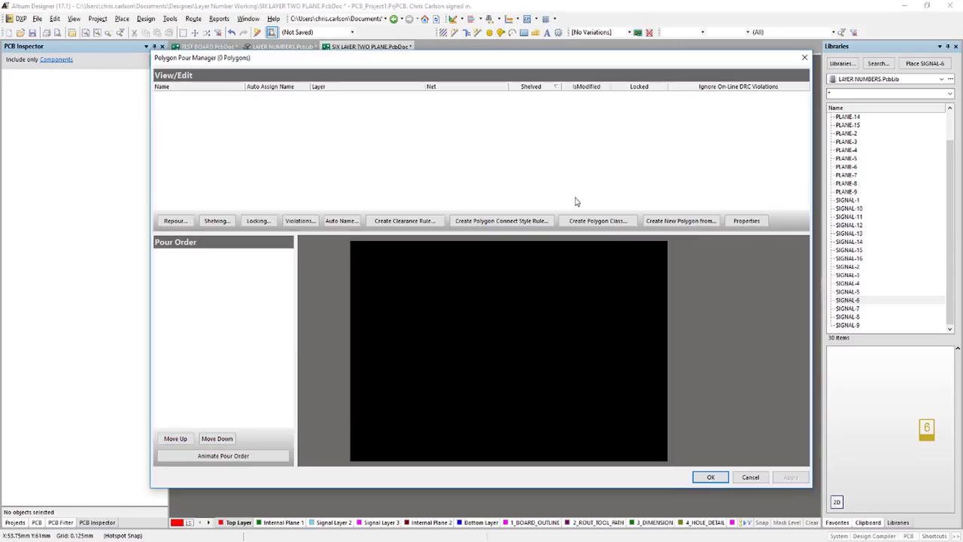
{"action": "left_click", "coordinate": [682, 220]}
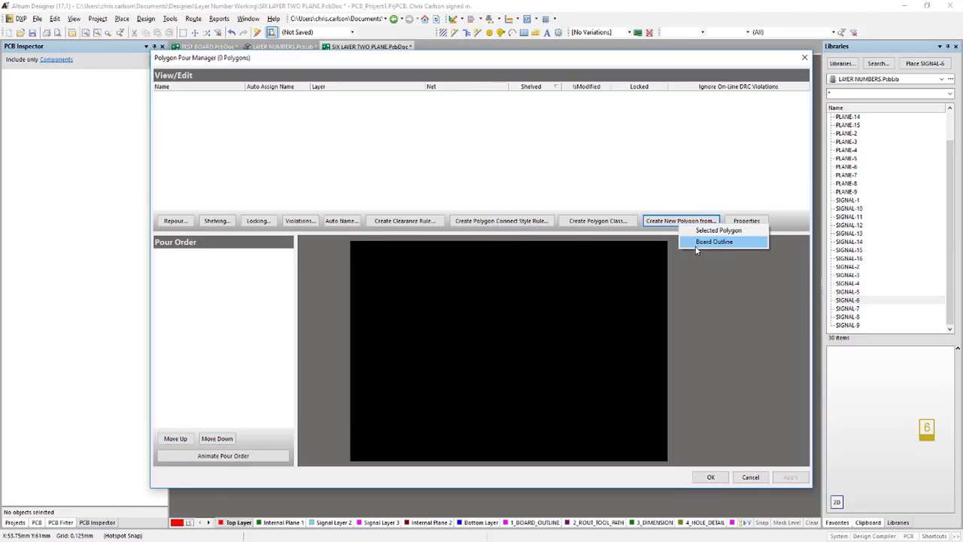
{"action": "left_click", "coordinate": [695, 245]}
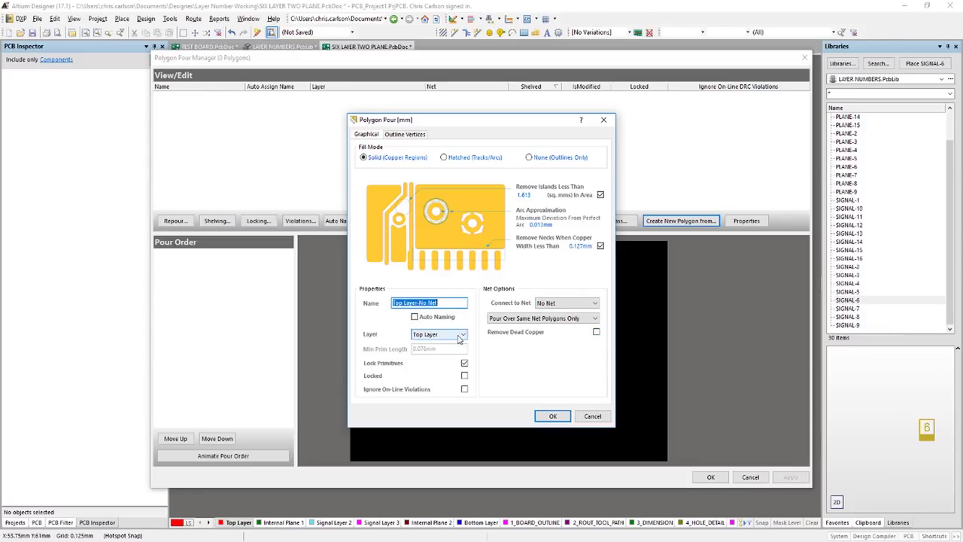
- Turn off island and neck removal for the solid Top Layer polygon with No Net, and pour it
{"action": "left_click", "coordinate": [600, 194]}
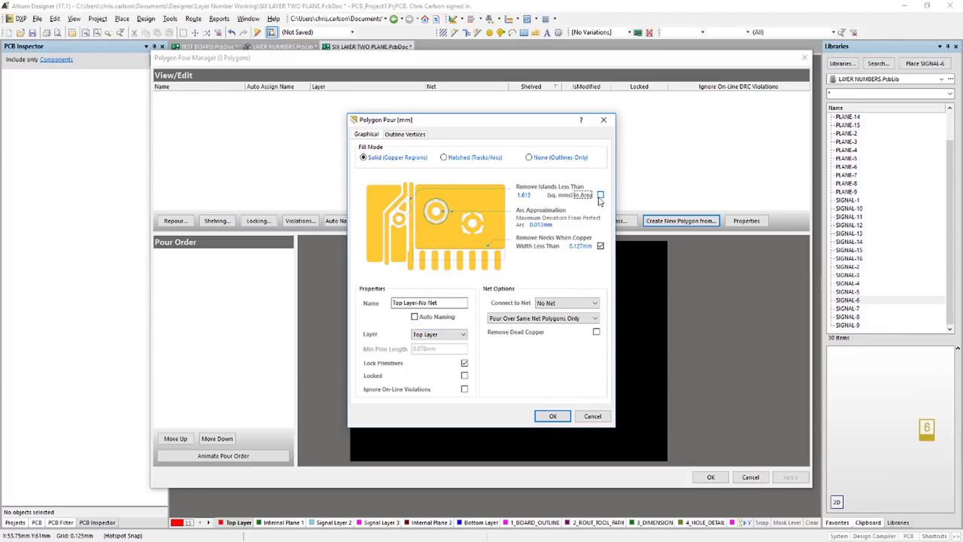
{"action": "left_click", "coordinate": [599, 246]}
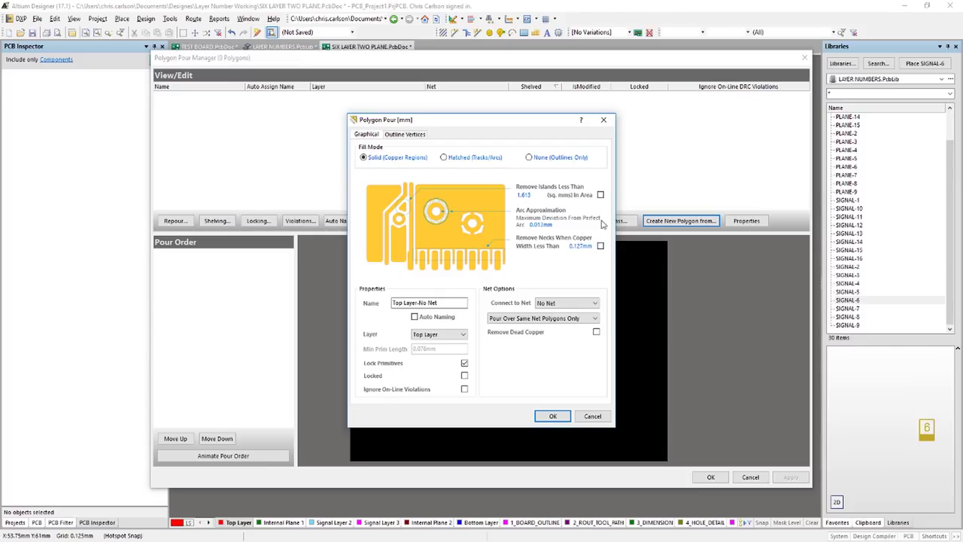
{"action": "left_click", "coordinate": [554, 416]}
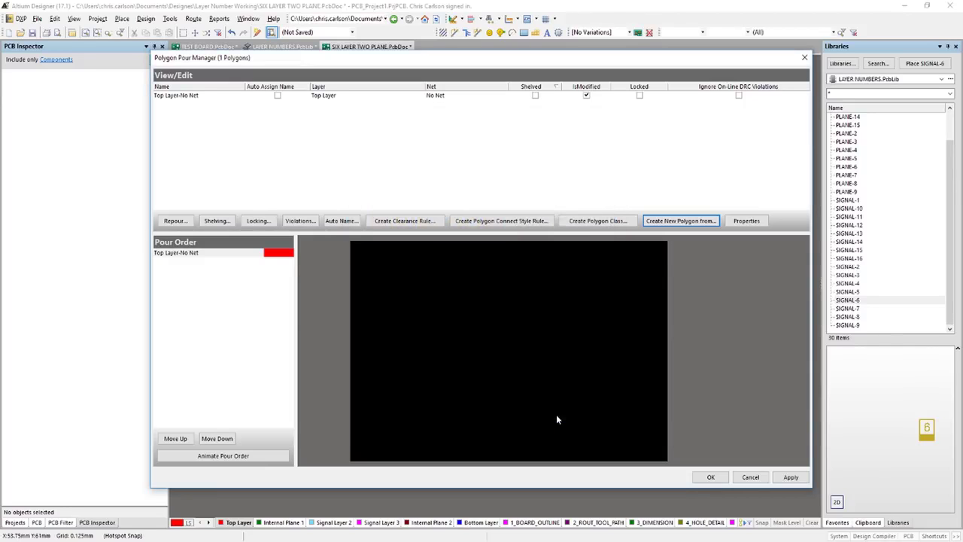
{"action": "left_click", "coordinate": [709, 479]}
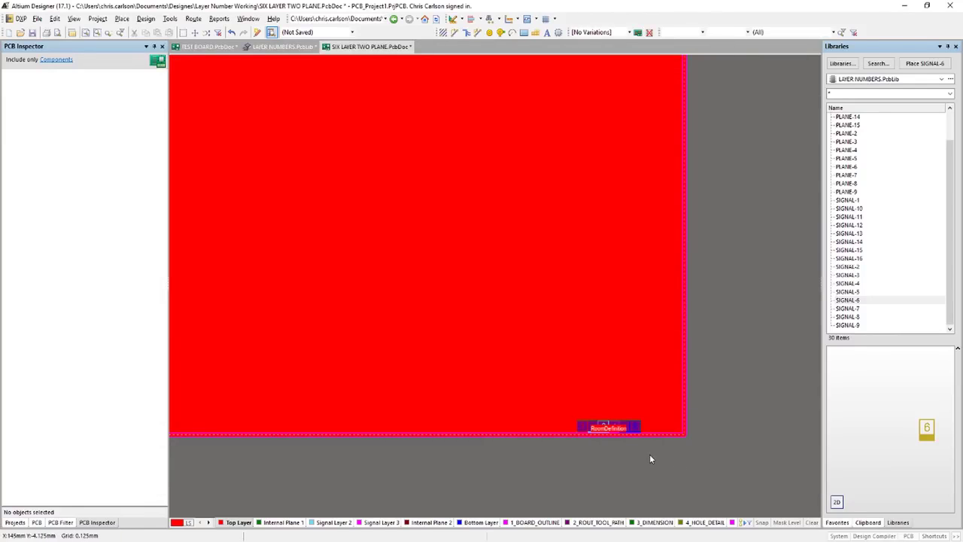
{"action": "scroll", "coordinate": [634, 449], "scroll_direction": "up", "scroll_amount": 3, "text": "ctrl"}
{"action": "scroll", "coordinate": [630, 447], "scroll_direction": "up", "scroll_amount": 3, "text": "ctrl"}
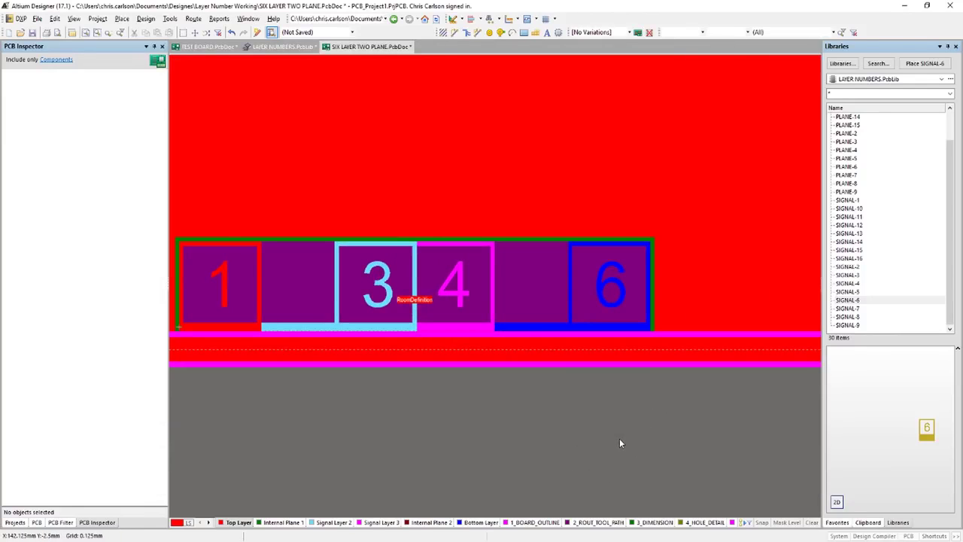
- Show the board in 3D and hide the top and bottom silkscreen and both solder masks around the layer number markers
{"action": "right_click_drag", "start_coordinate": [484, 435], "coordinate": [620, 430]}
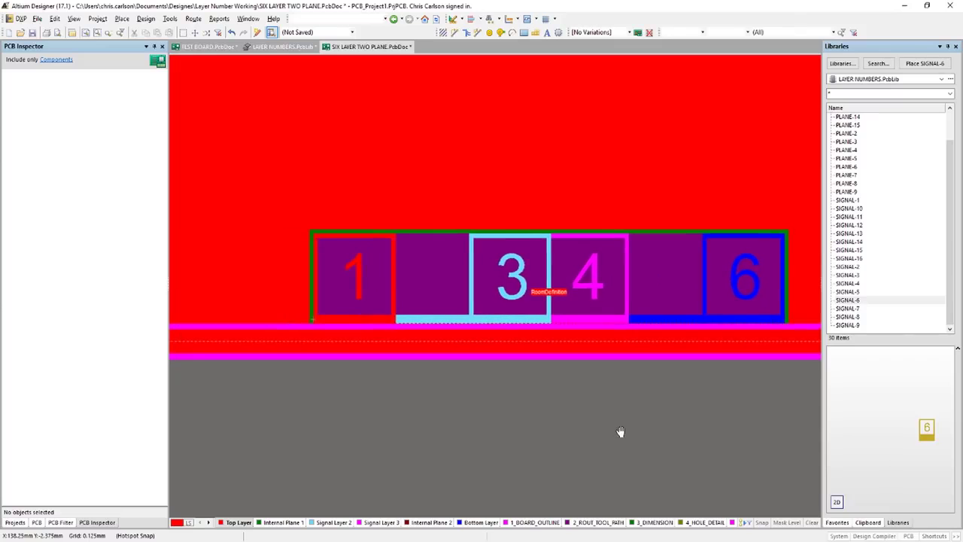
{"action": "scroll", "coordinate": [474, 167], "scroll_direction": "down", "scroll_amount": 4, "text": "ctrl"}
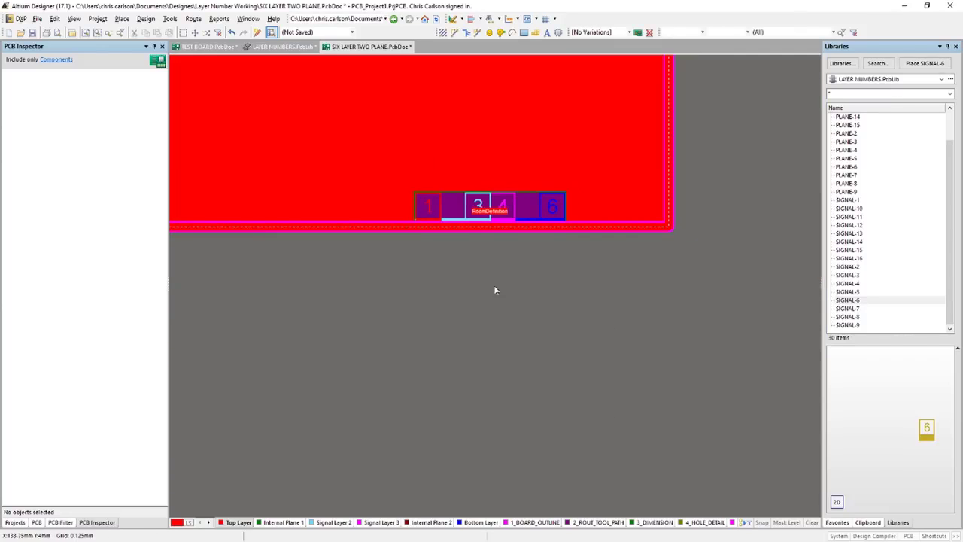
{"action": "right_click_drag", "start_coordinate": [501, 353], "coordinate": [537, 410]}
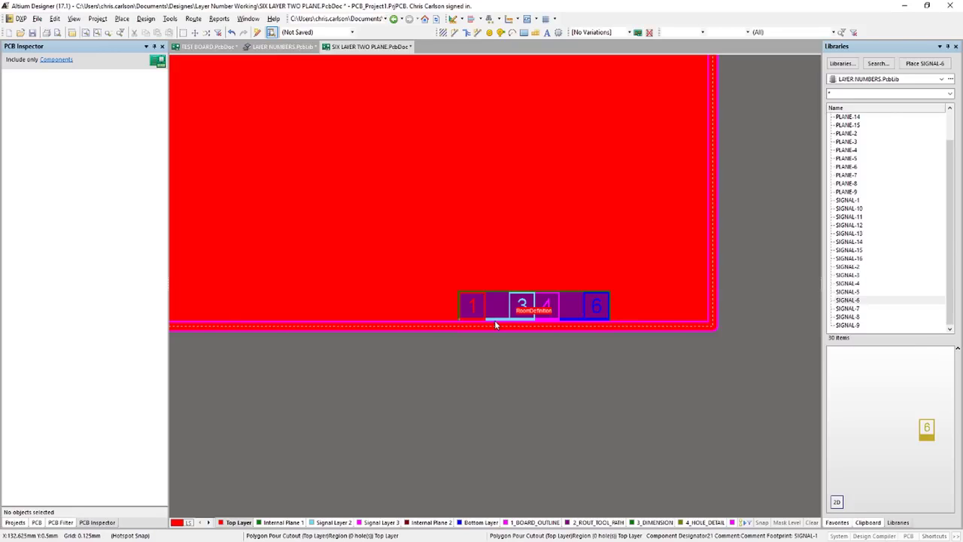
{"action": "key", "text": "3"}
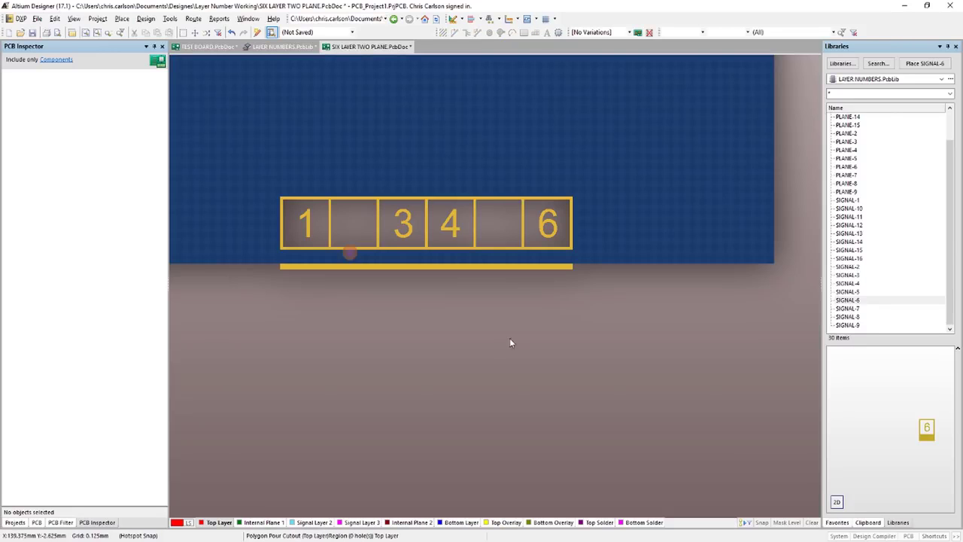
{"action": "right_click_drag", "start_coordinate": [482, 315], "coordinate": [521, 325]}
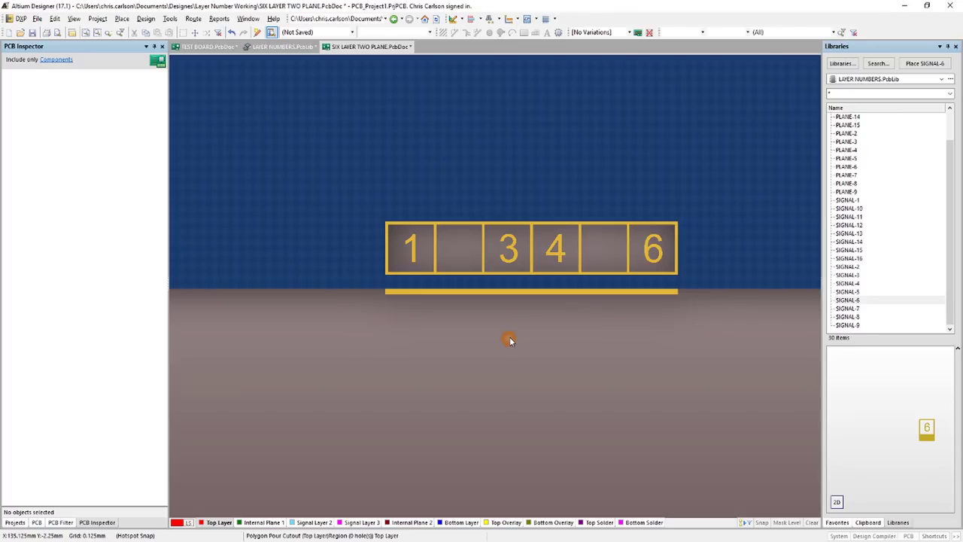
{"action": "key", "text": "l"}
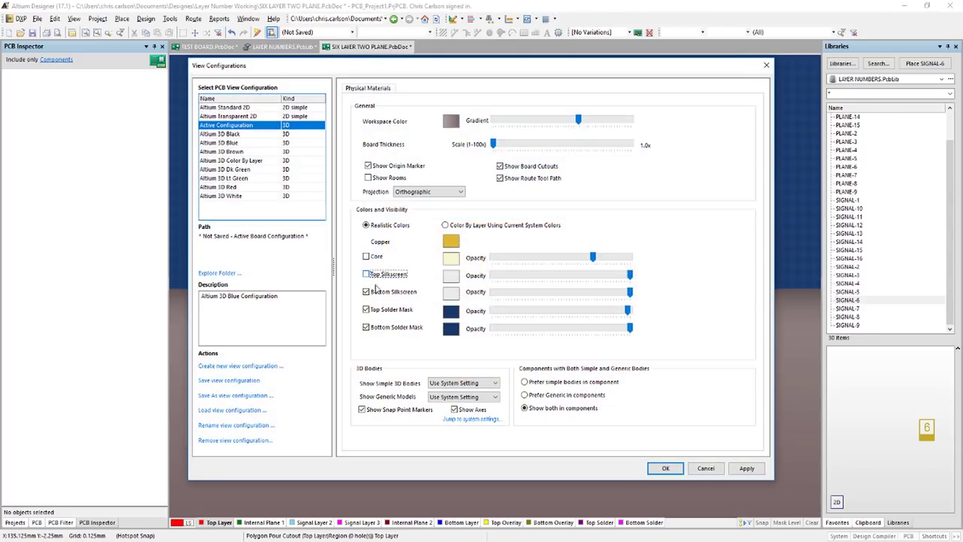
{"action": "left_click", "coordinate": [378, 292]}
{"action": "left_click", "coordinate": [377, 310]}
{"action": "left_click", "coordinate": [369, 328]}
{"action": "left_click", "coordinate": [667, 468]}
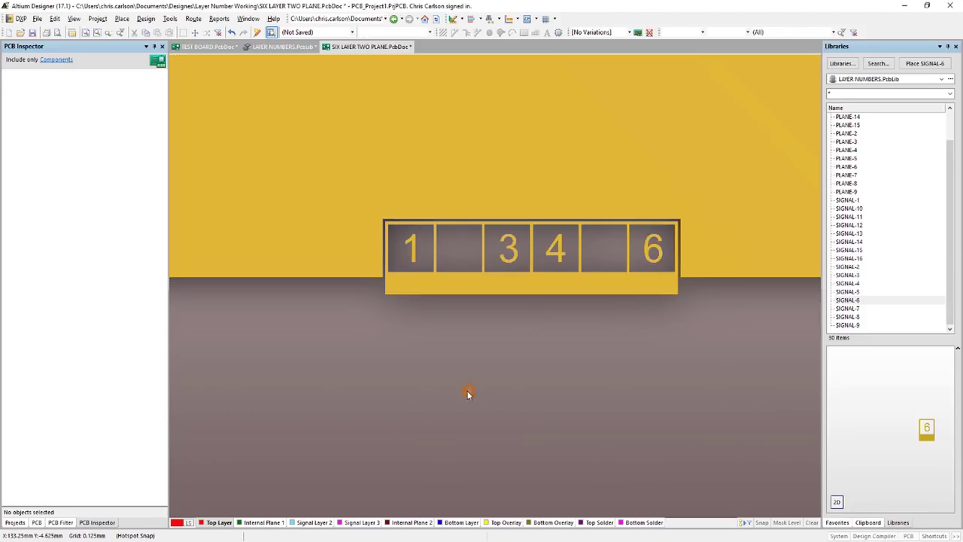
{"action": "scroll", "coordinate": [440, 369], "scroll_direction": "up", "scroll_amount": 2, "text": "ctrl"}
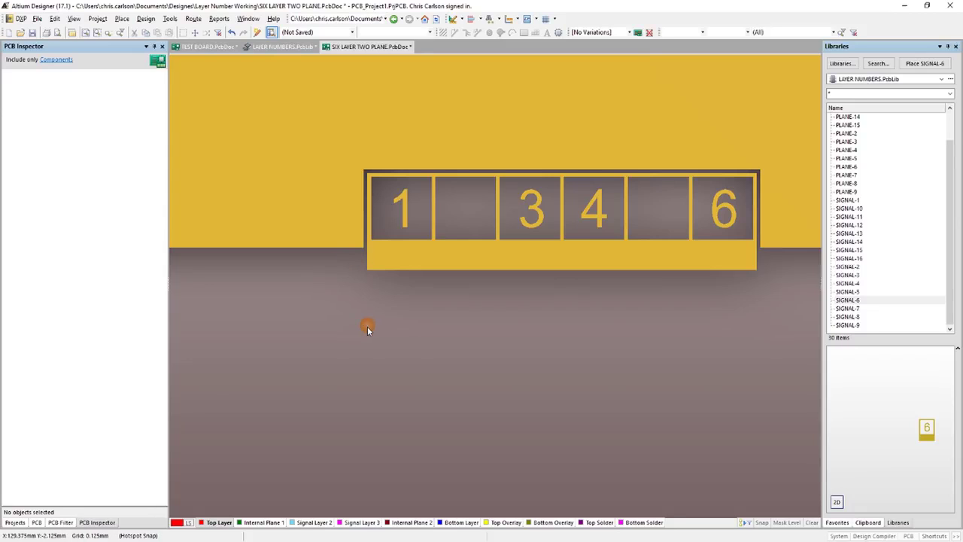
- Return to 2D and place a short 0.254 mm wide Top Layer line along the lower board edge, joined to the layer 1 marker
{"action": "key", "text": "2"}
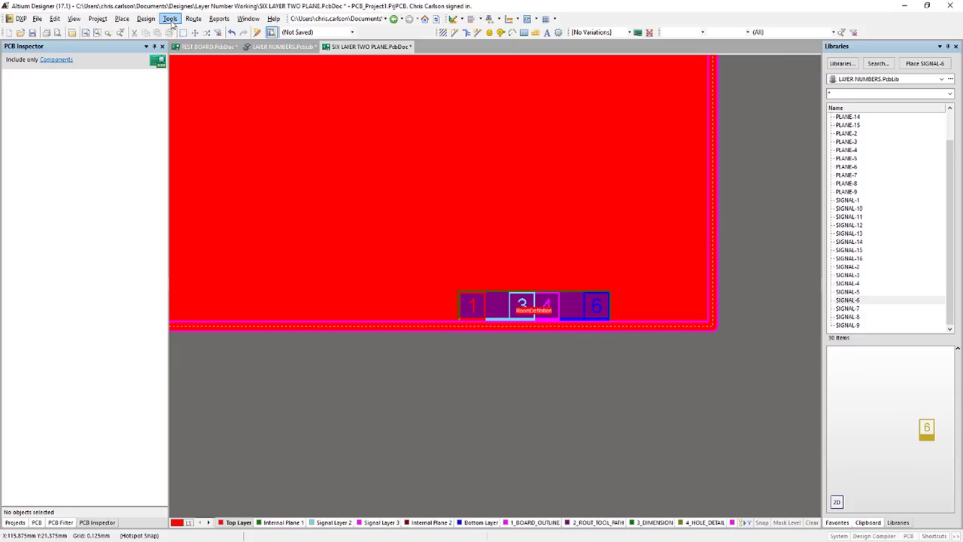
{"action": "left_click", "coordinate": [122, 18]}
{"action": "left_click", "coordinate": [134, 122]}
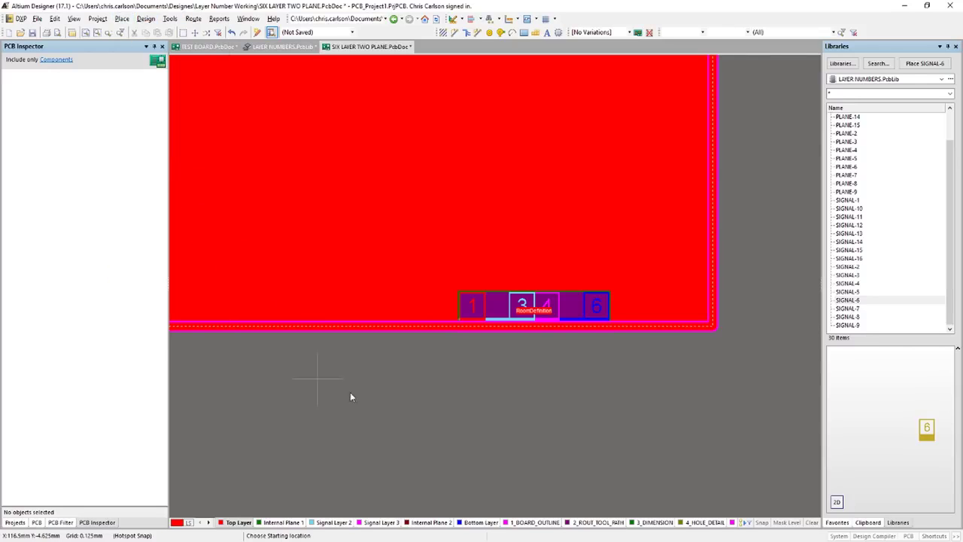
{"action": "key", "text": "Tab"}
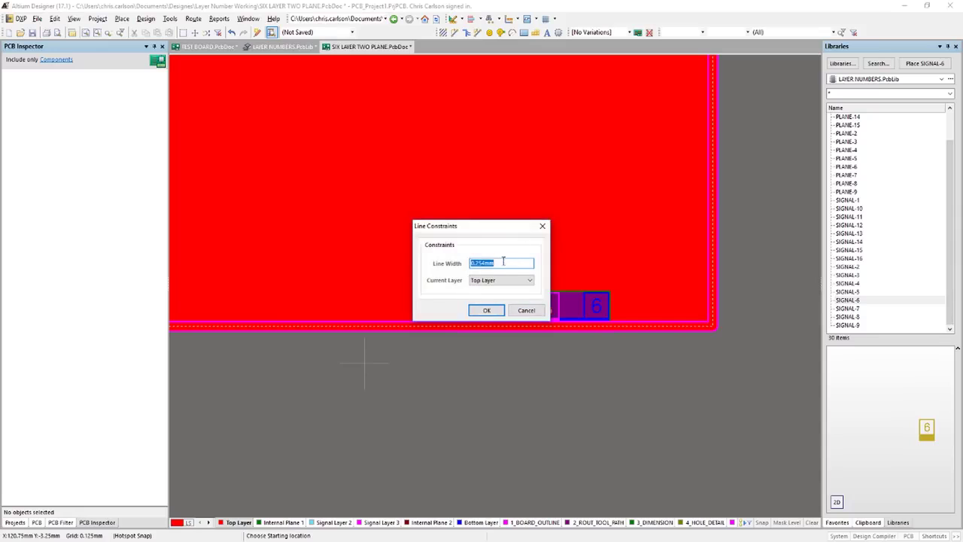
{"action": "left_click", "coordinate": [487, 310]}
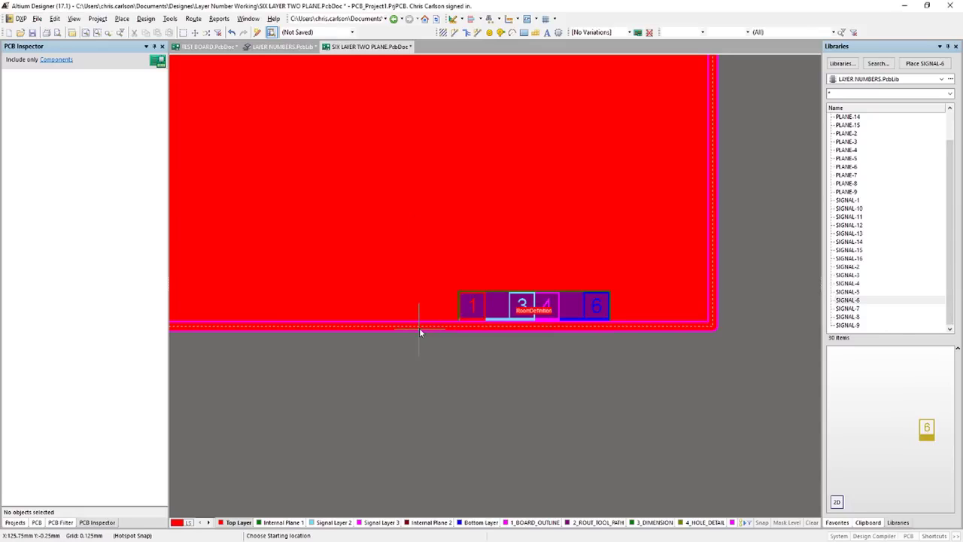
{"action": "left_click", "coordinate": [467, 328]}
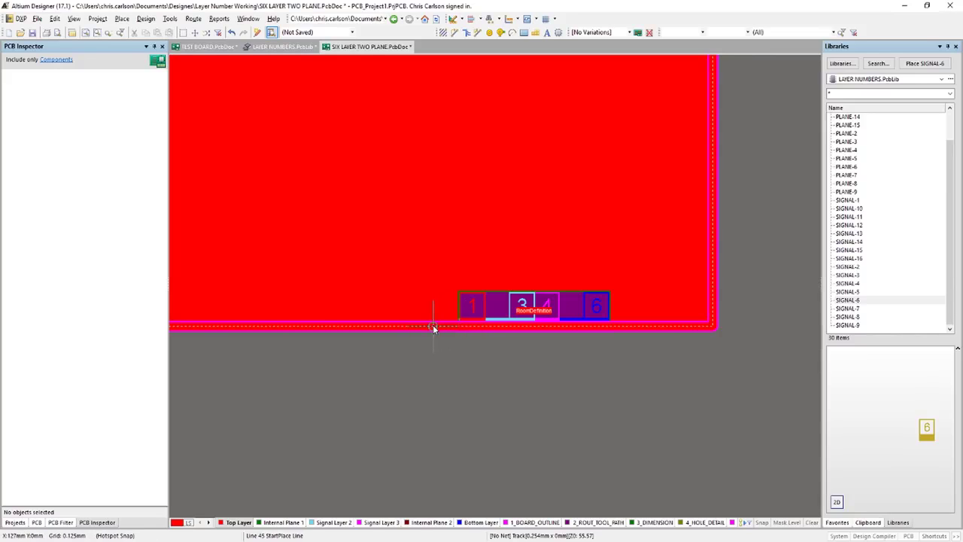
{"action": "key", "text": "Escape"}
{"action": "key", "text": "Escape"}
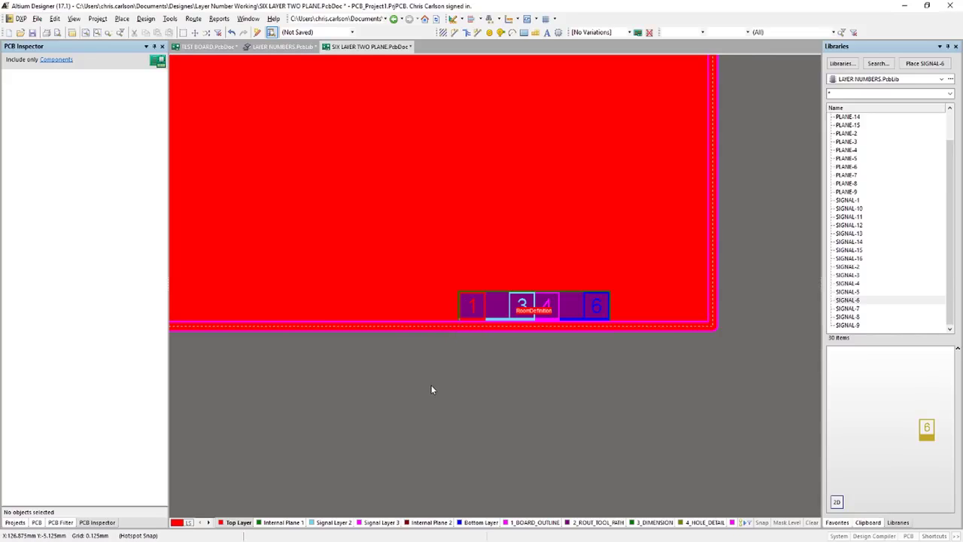
- Examine in 3D how the new edge line meets the layer number markers and sits relative to the poured copper
{"action": "key", "text": "3"}
{"action": "scroll", "coordinate": [320, 322], "scroll_direction": "up", "scroll_amount": 3, "text": "ctrl"}
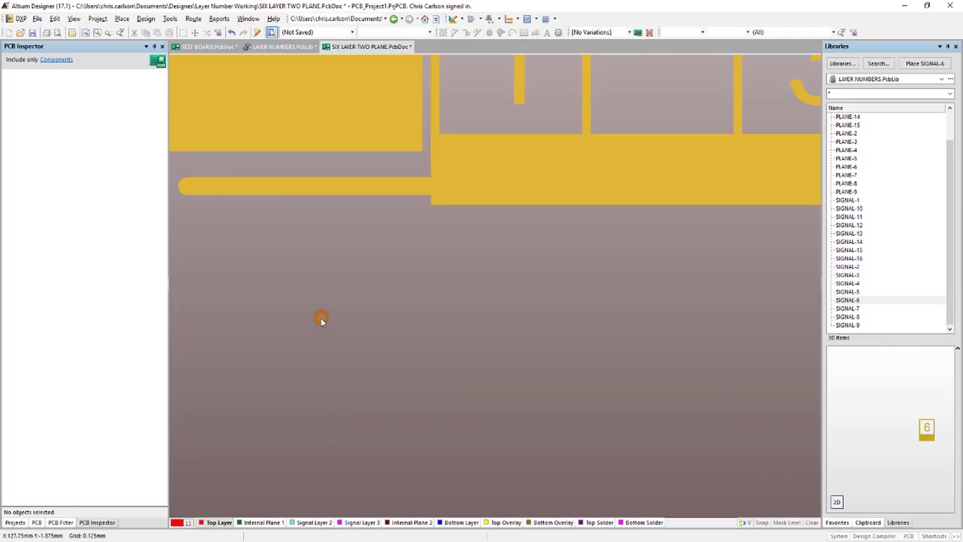
{"action": "right_click_drag", "start_coordinate": [320, 318], "coordinate": [531, 373]}
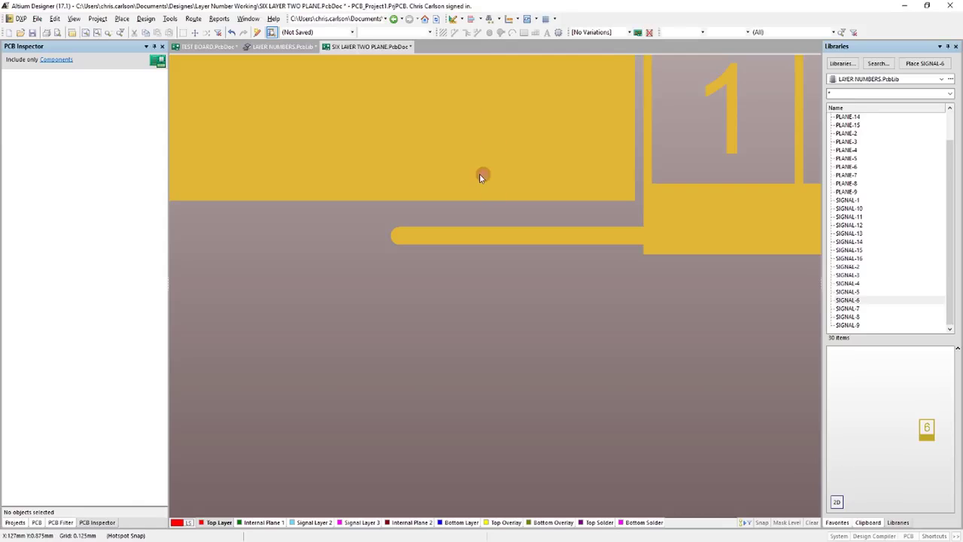
{"action": "scroll", "coordinate": [480, 173], "scroll_direction": "down", "scroll_amount": 5, "text": "ctrl"}
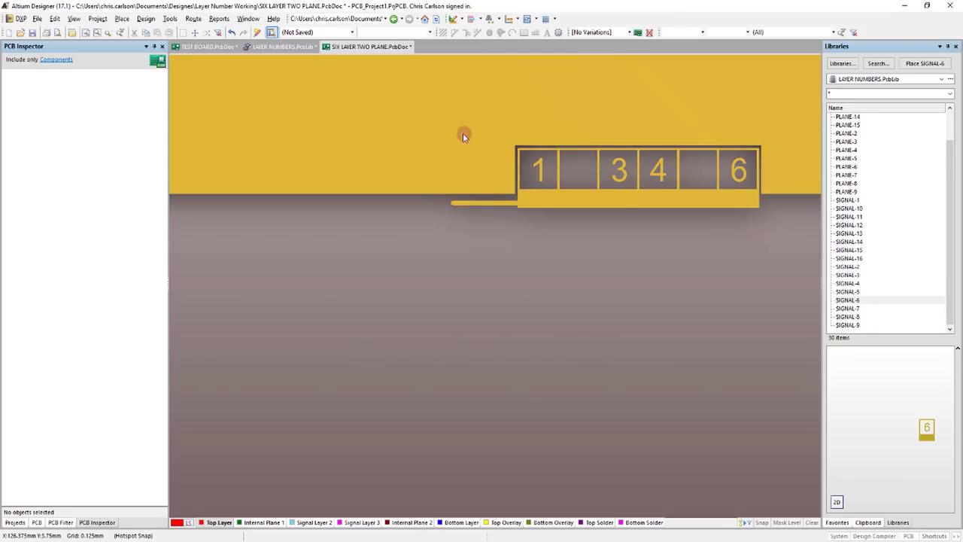
{"action": "key", "text": "shift"}
{"action": "right_click_drag", "start_coordinate": [583, 277], "coordinate": [496, 338], "text": "shift"}
{"action": "scroll", "coordinate": [507, 213], "scroll_direction": "down", "scroll_amount": 2, "text": "ctrl"}
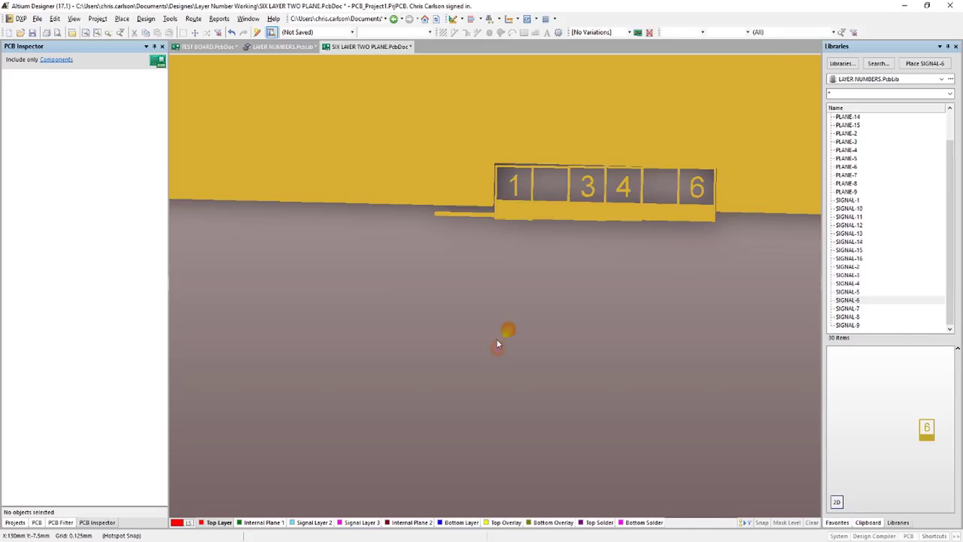
{"action": "scroll", "coordinate": [490, 338], "scroll_direction": "down", "scroll_amount": 2, "text": "ctrl"}
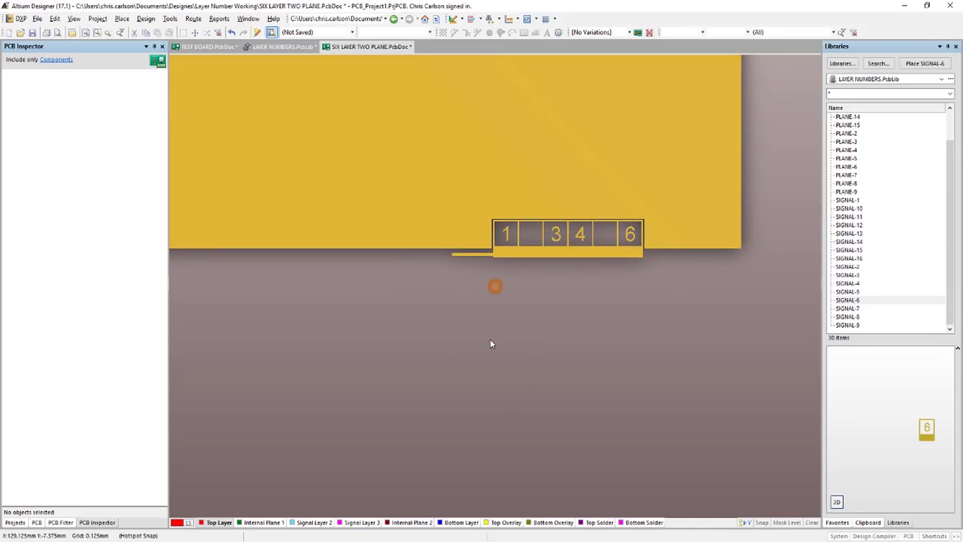